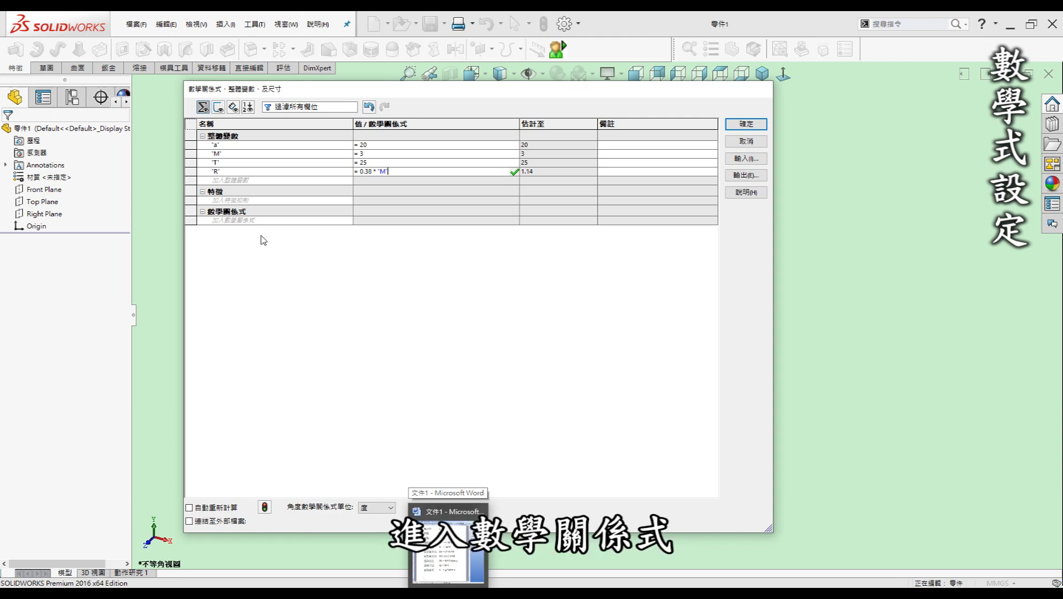
Consult the gear formula list in Word and add the global variable D with the formula "M" * "T".
key("alt+Tab")
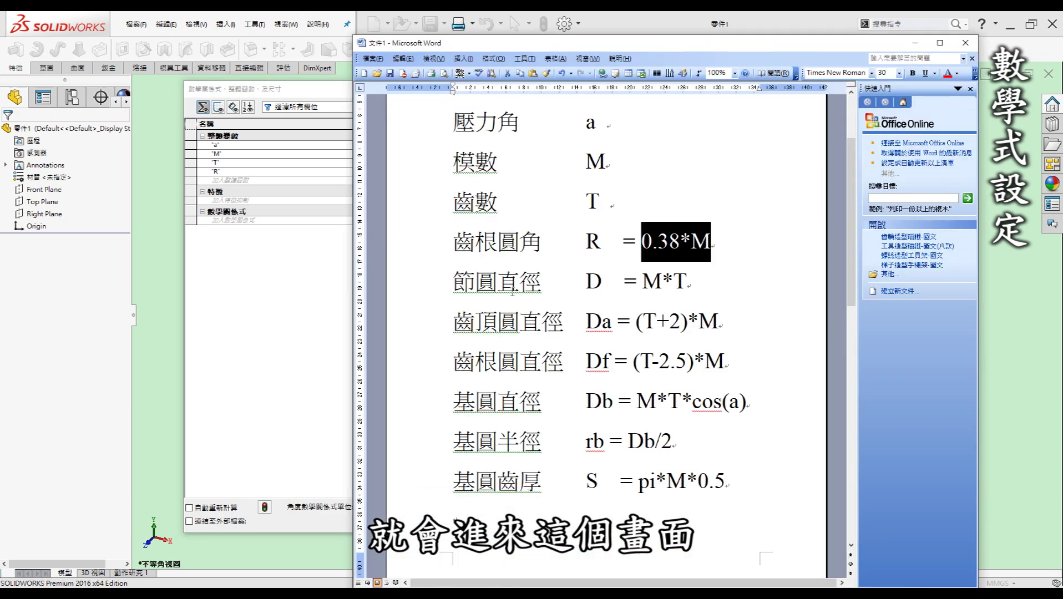
left_click(737, 197)
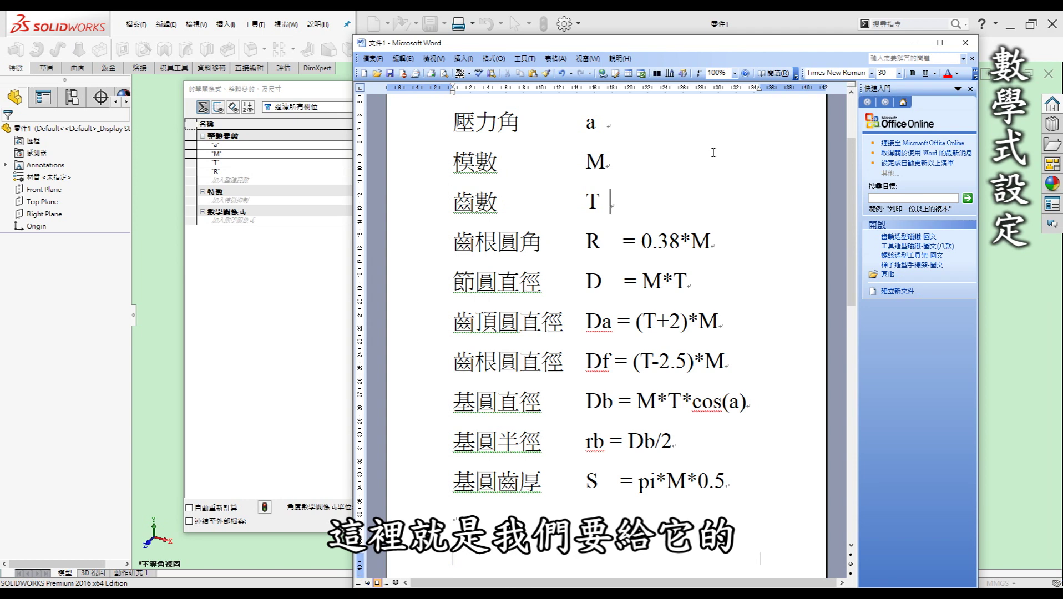
scroll(714, 152, "up", 3)
scroll(690, 183, "down", 2)
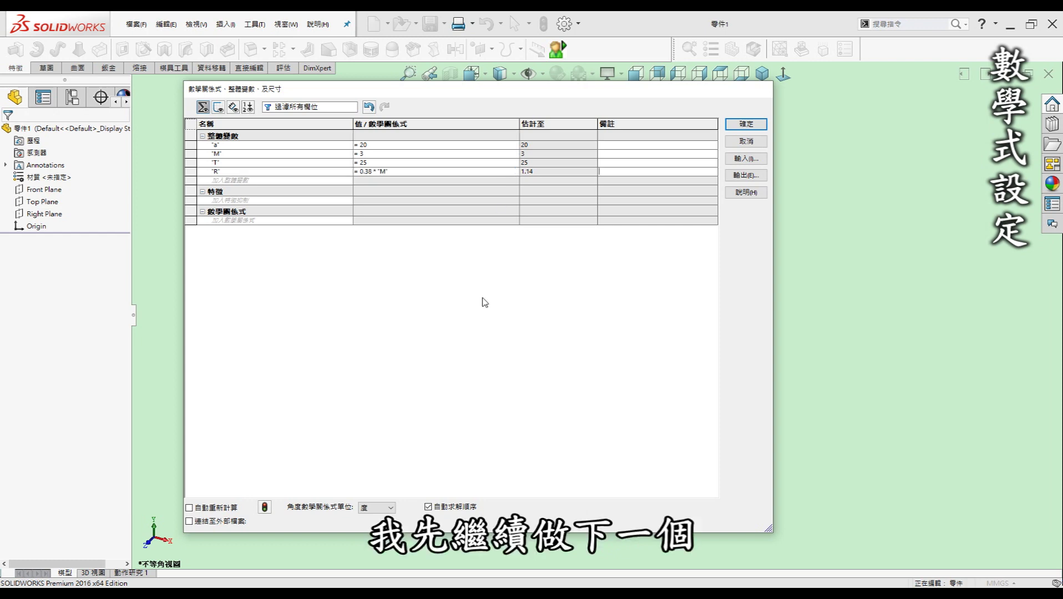
left_click(415, 566)
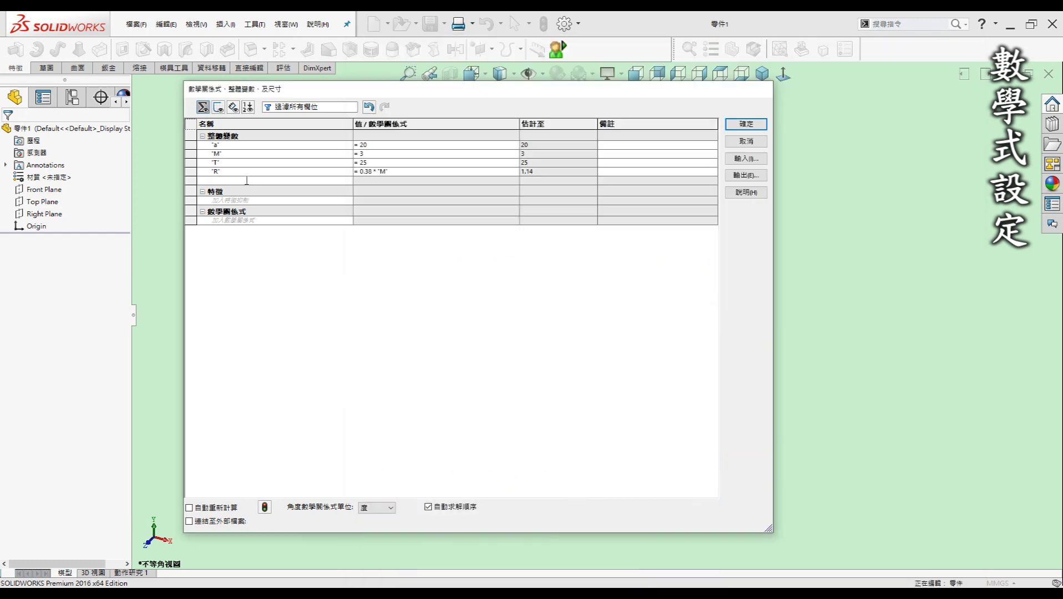
type("=\"M\"*\"T\"")
key("Return")
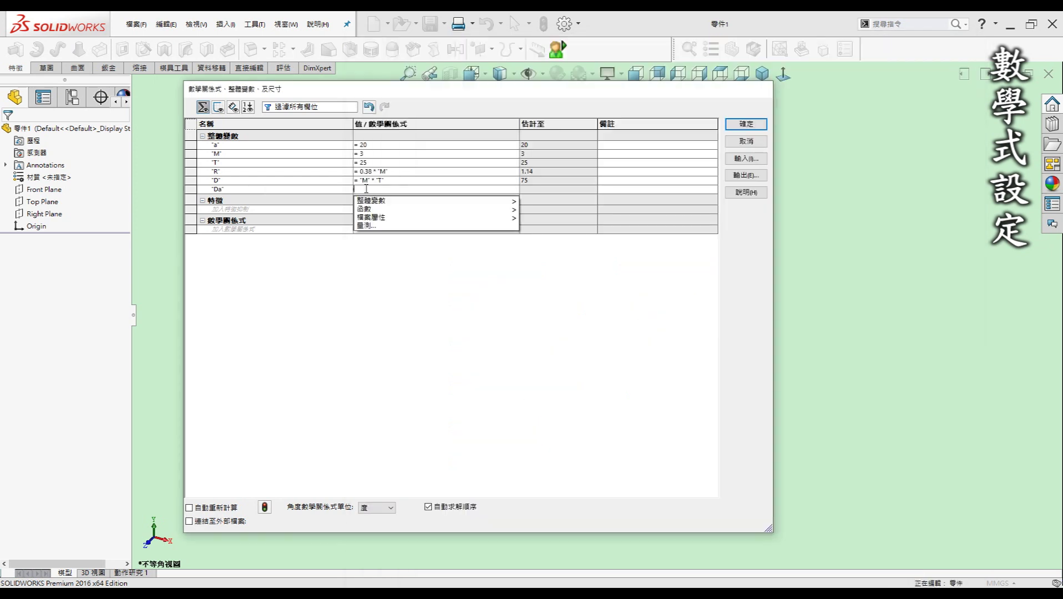
Define global variable Da as ("T" + 2) * "M" and add Df as ("T" - 2.5) * "M".
type("=(\"T\"+2)(")
key("alt+Tab")
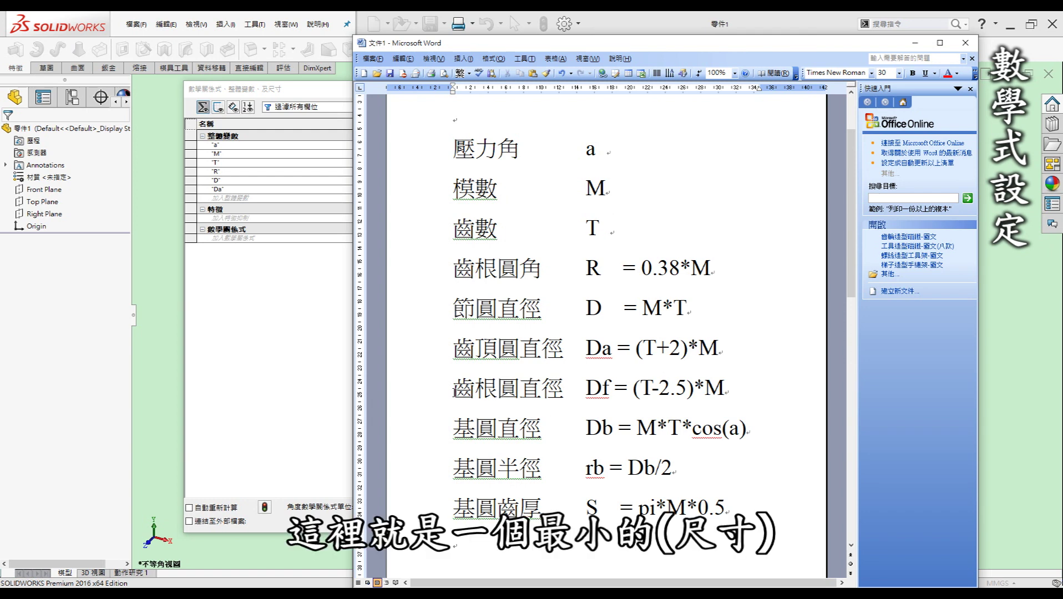
left_click(242, 198)
type("Df")
left_click(362, 197)
type("(\"T\"-2.5)*\"")
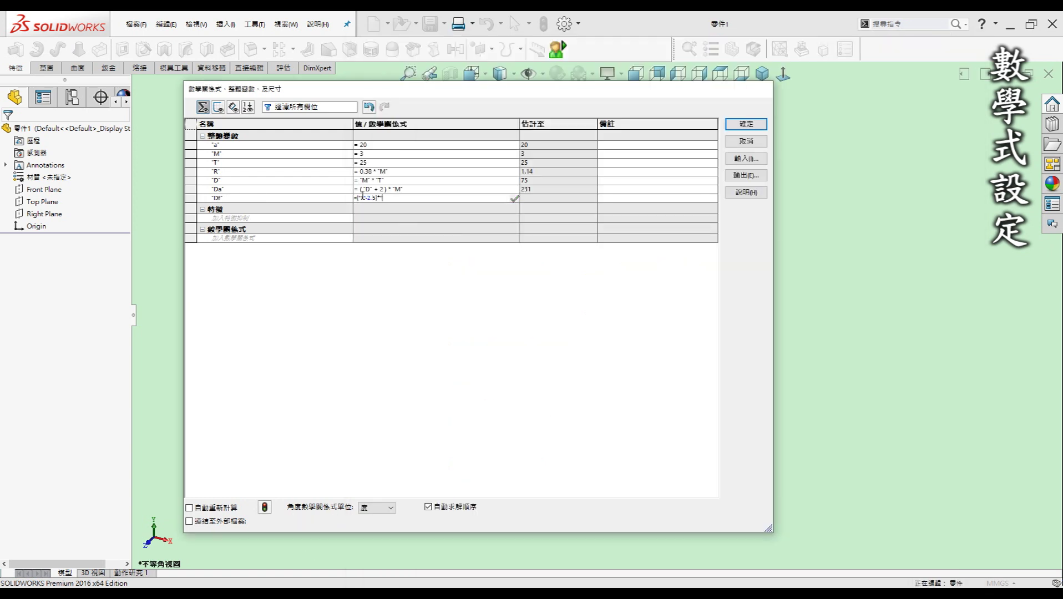
type("M\"")
key("Return")
Check the base circle diameter formula in Word and add global variable Db as "M" * "T" * cos("a").
key("alt+Tab")
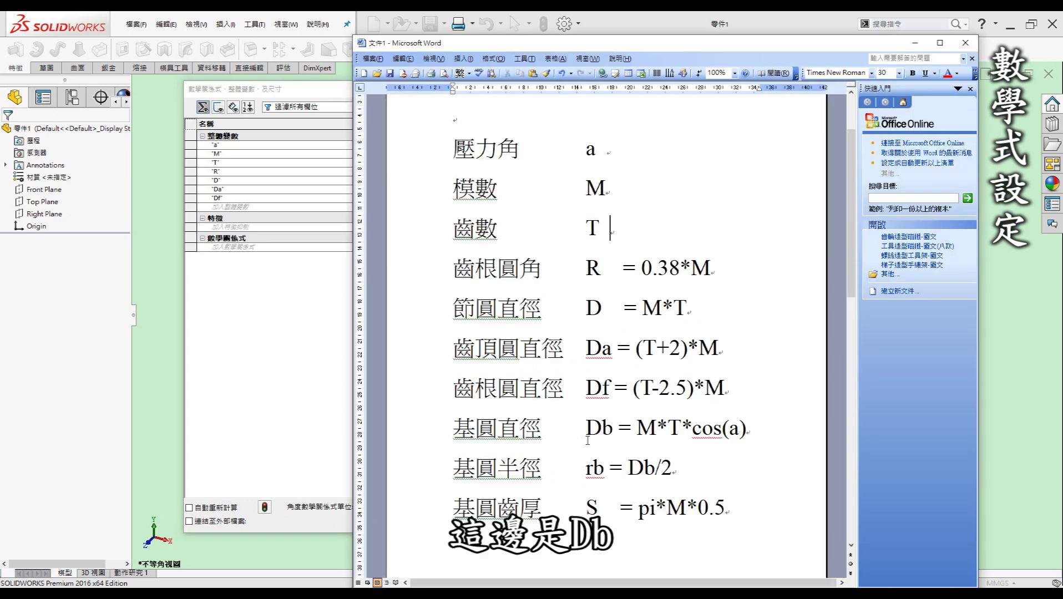
left_click(242, 206)
type("Db")
left_click(373, 207)
type("\"M*T*cos(a)")
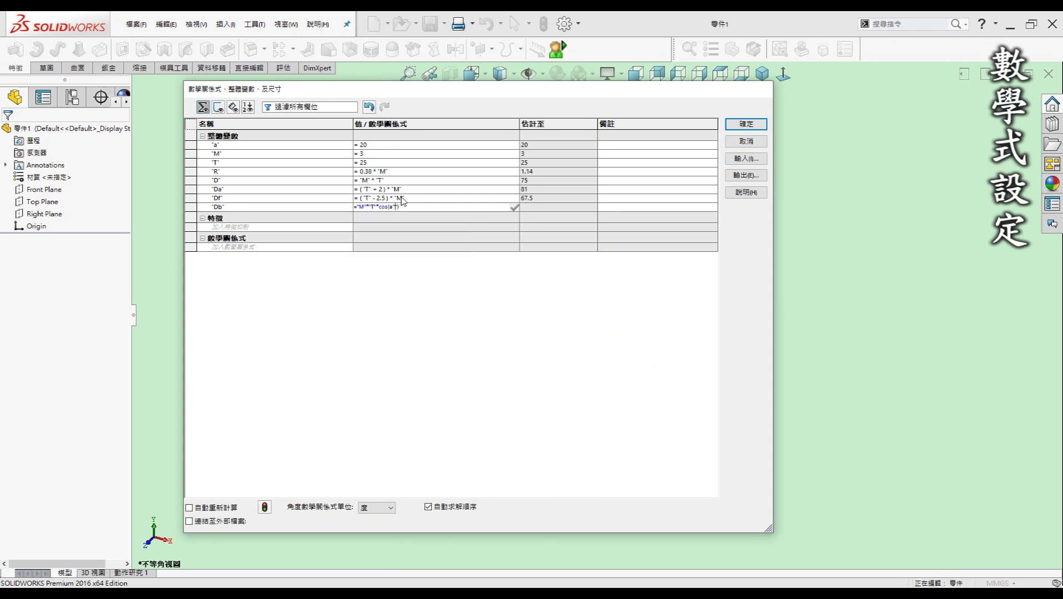
key("Return")
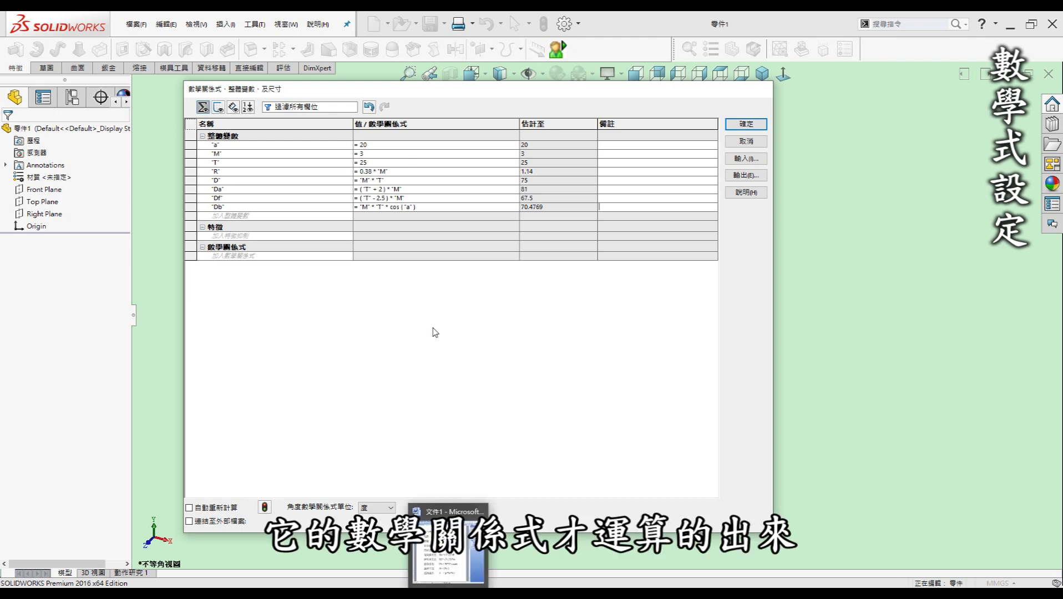
Check the base circle radius formula in Word and add global variable rb as "Db" / 2.
key("alt+Tab")
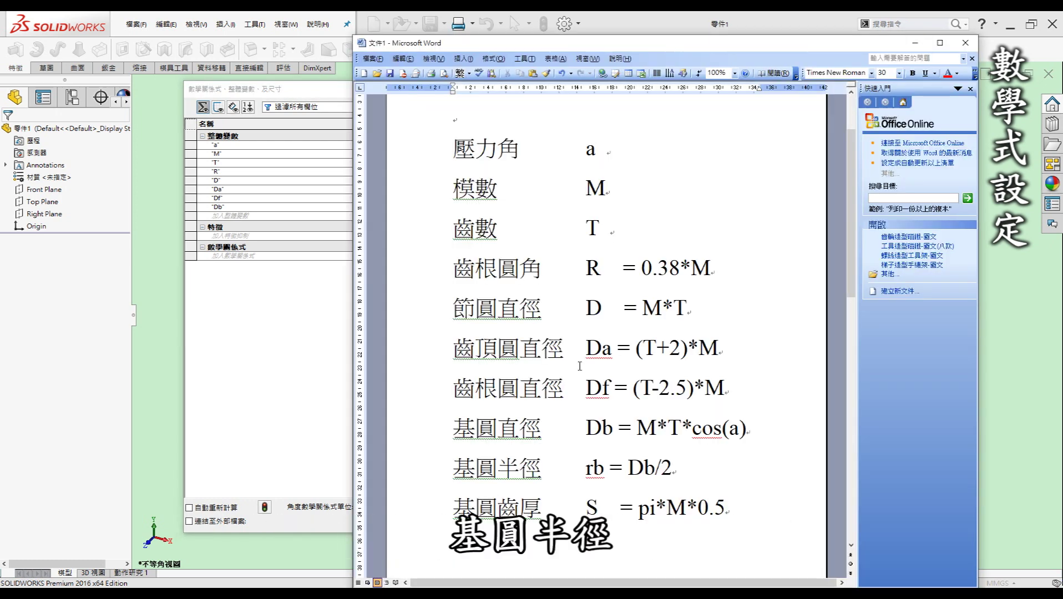
key("alt+Tab")
left_click(238, 217)
type("rb")
left_click(391, 214)
type("Db/2")
key("Left")
key("Left")
type("\"")
key("Left")
key("Left")
key("Left")
key("Return")
Check the base tooth thickness formula in Word and add global variable S as pi * "M" * 0.5.
key("alt+Tab")
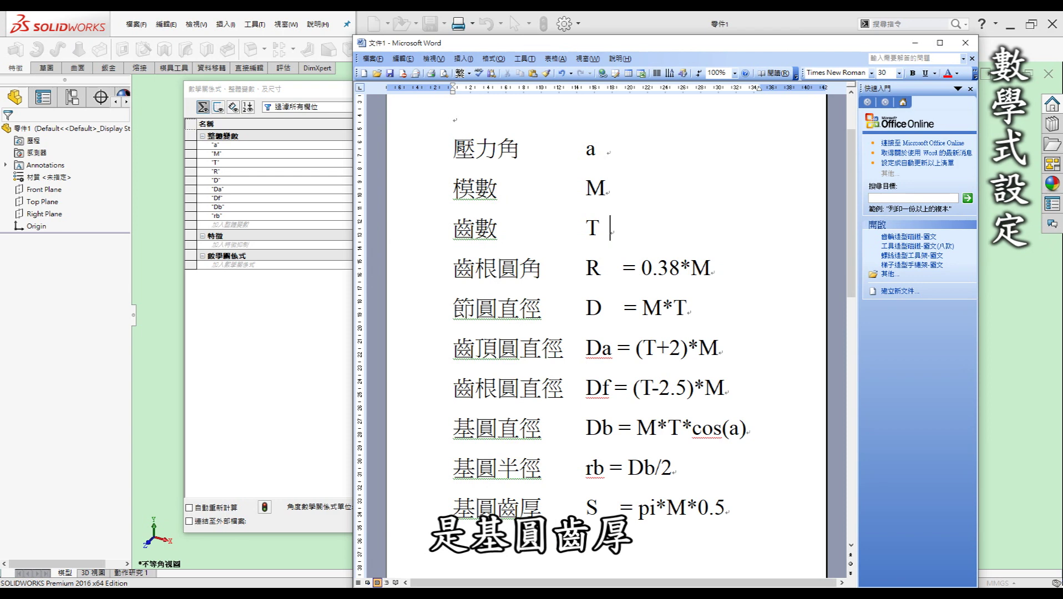
left_click(238, 224)
type("S")
left_click(366, 224)
type("pi*M*0.5")
key("Left")
key("Left")
key("Left")
key("Left")
key("Left")
key("Left")
key("Left")
key("Left")
type("\"")
key("Right")
key("Right")
type("\"")
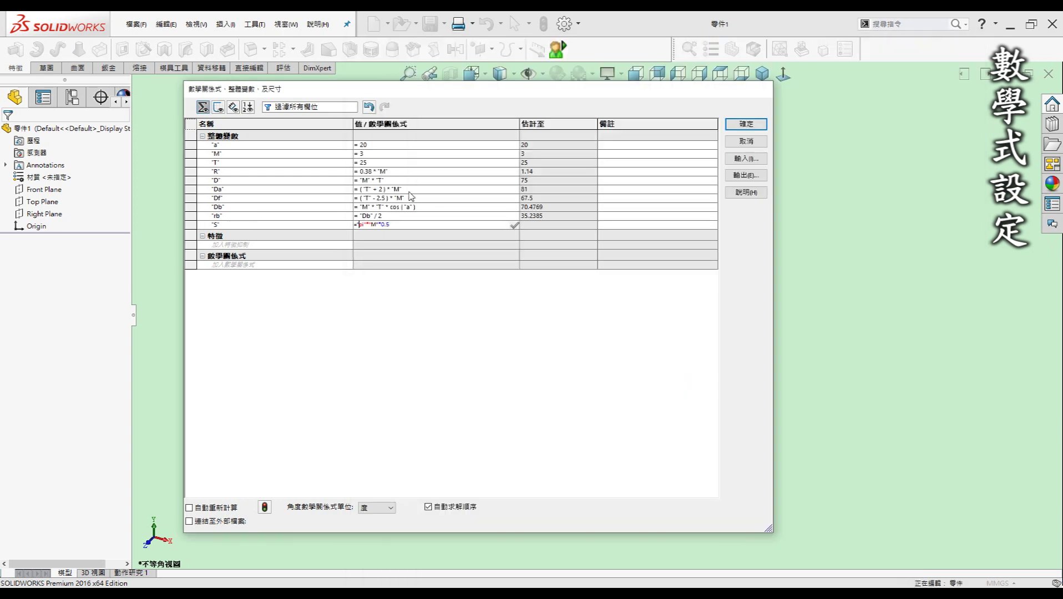
key("Return")
Compare the entered global variables with the Word formula list placed beside them and accept the equations.
key("alt+Tab")
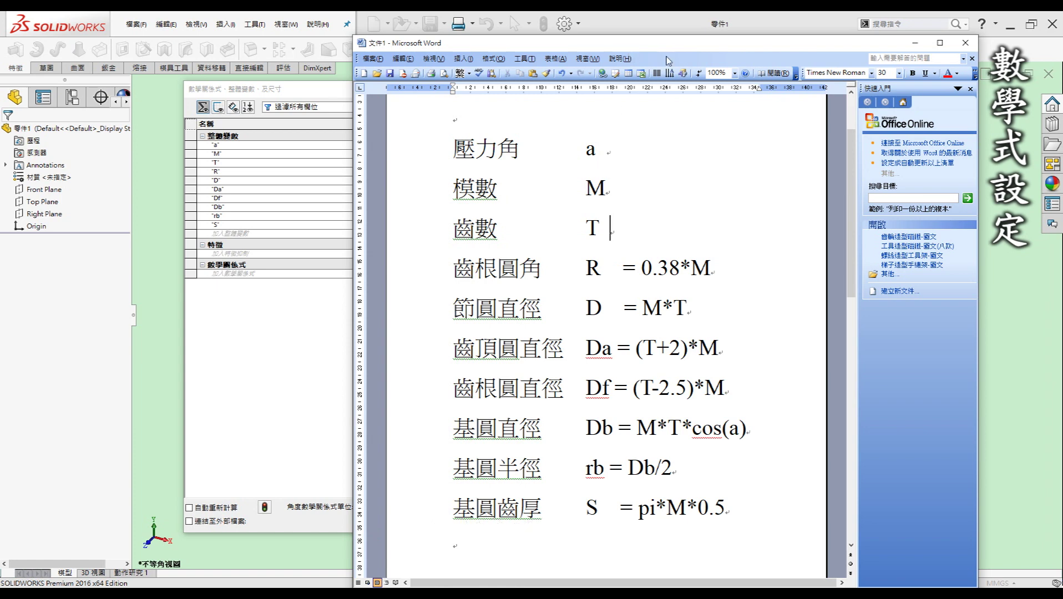
left_click_drag(979, 122, 916, 123)
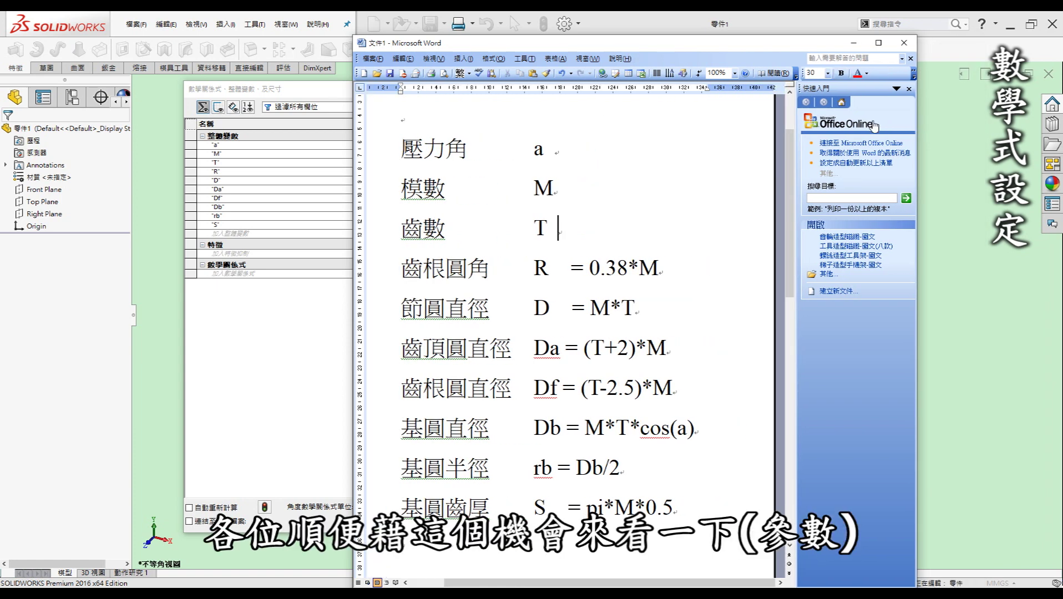
left_click_drag(650, 48, 791, 32)
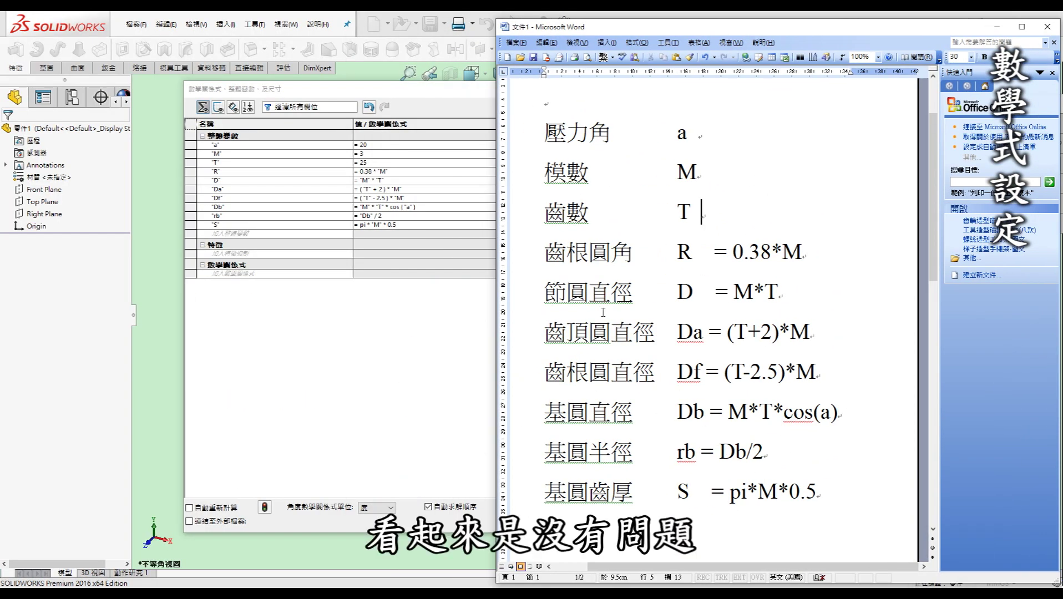
left_click_drag(752, 31, 677, 35)
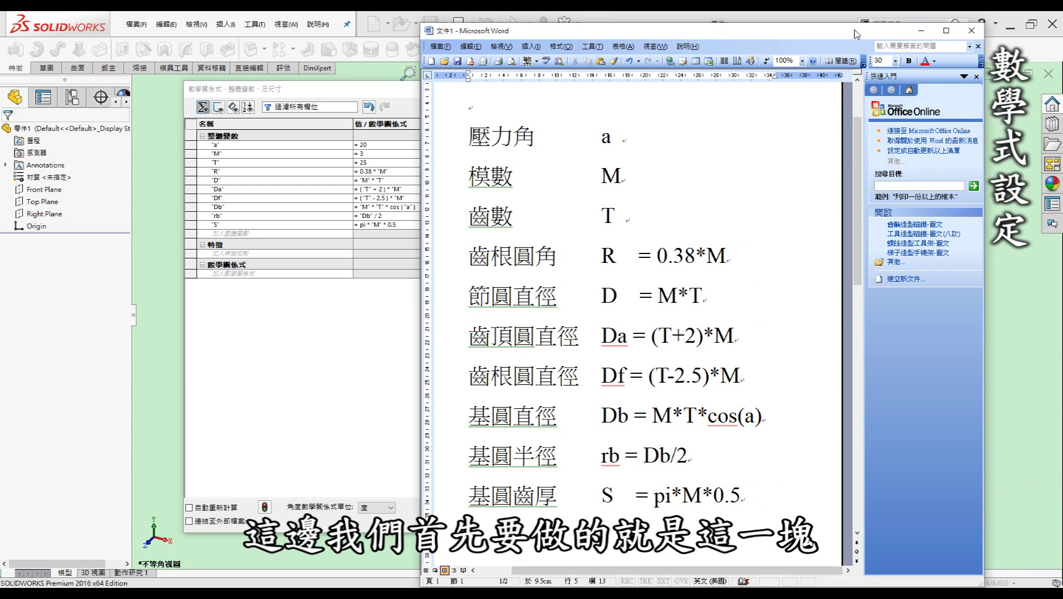
left_click(919, 31)
left_click(746, 124)
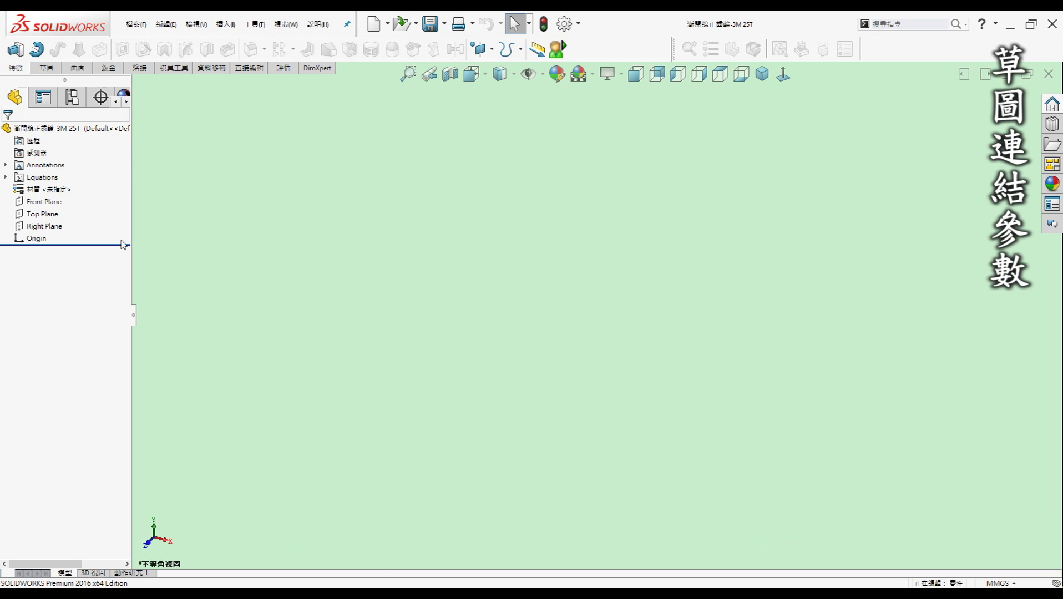
Open a sketch on the Front Plane and start an Equation Driven Curve of the parametric type.
left_click(35, 203)
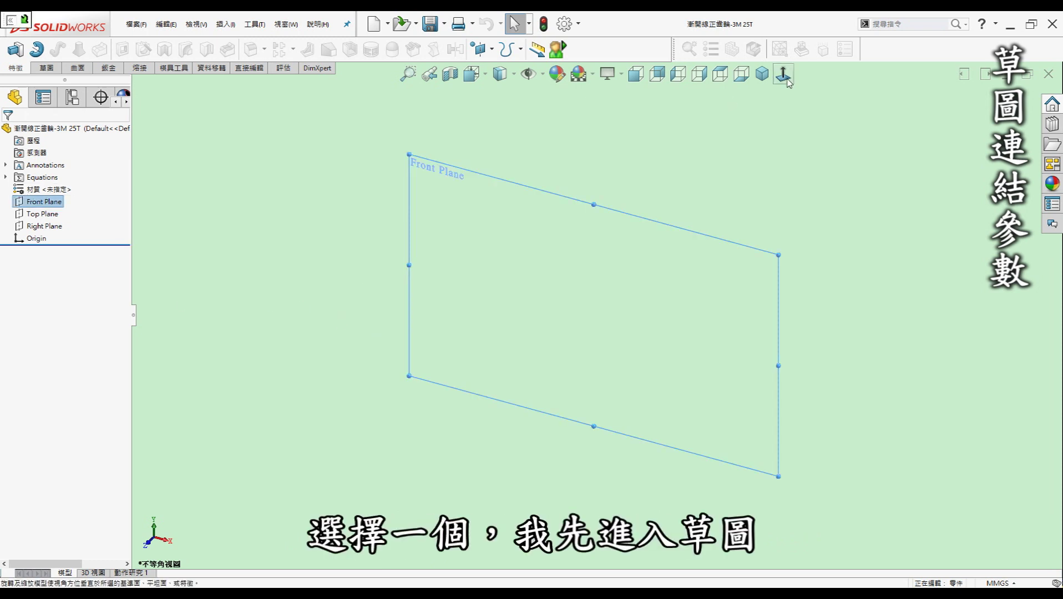
key("s")
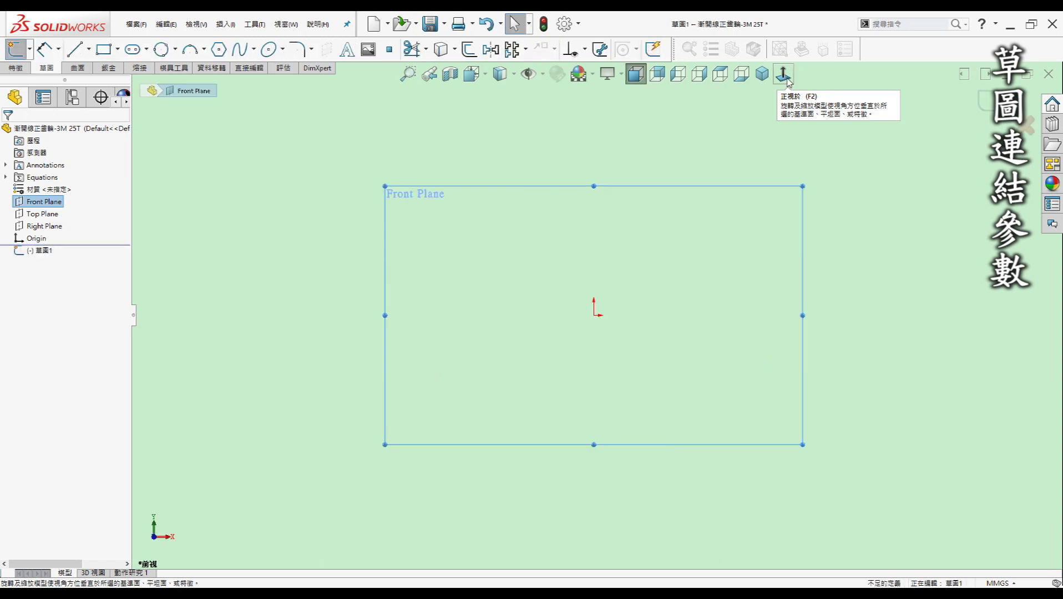
left_click(255, 25)
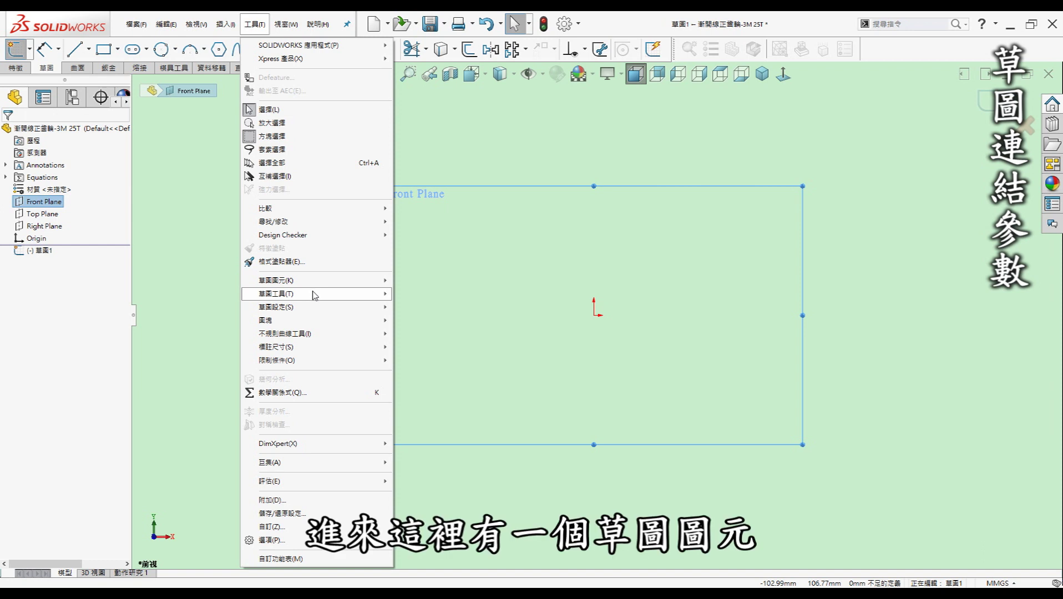
mouse_move(314, 280)
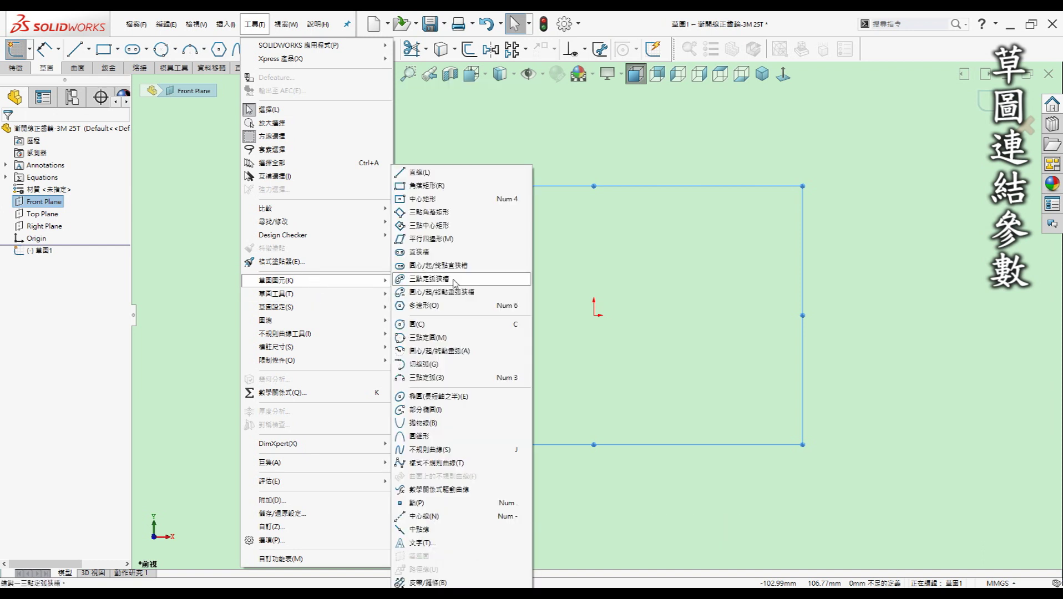
left_click(467, 491)
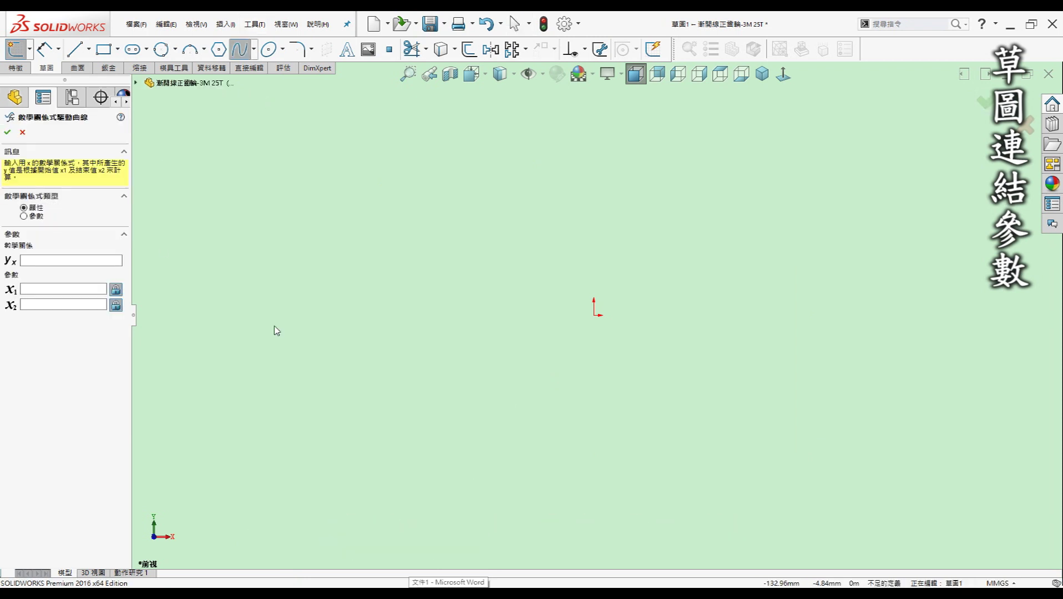
left_click(25, 216)
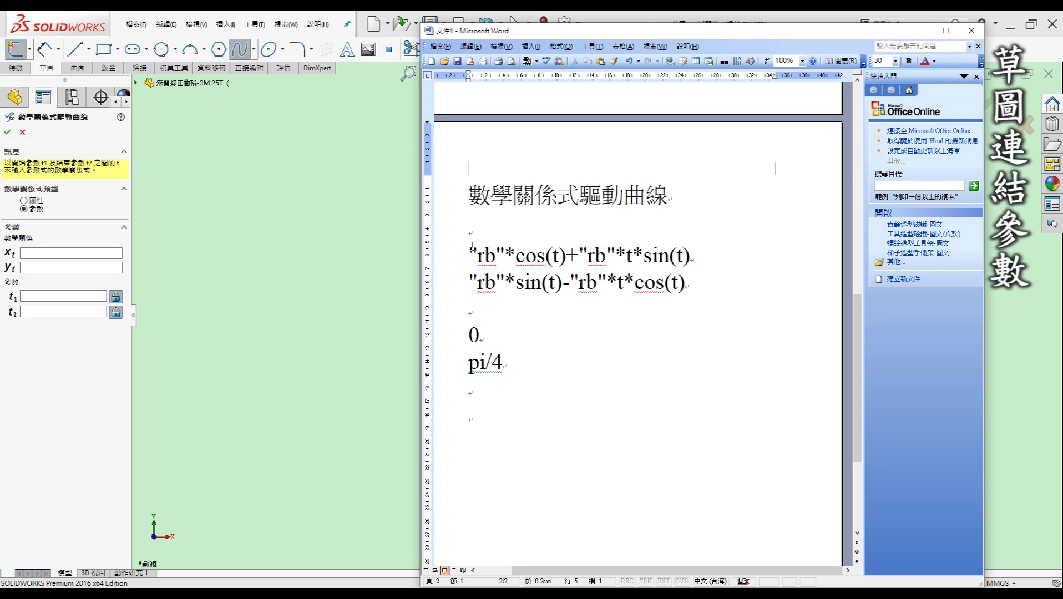
Copy the curve equations from Word: x as "rb"*cos(t)+"rb"*t*sin(t) and y as "rb"*sin(t)-"rb"*t*cos(t).
left_click_drag(709, 259, 467, 262)
left_click(28, 254)
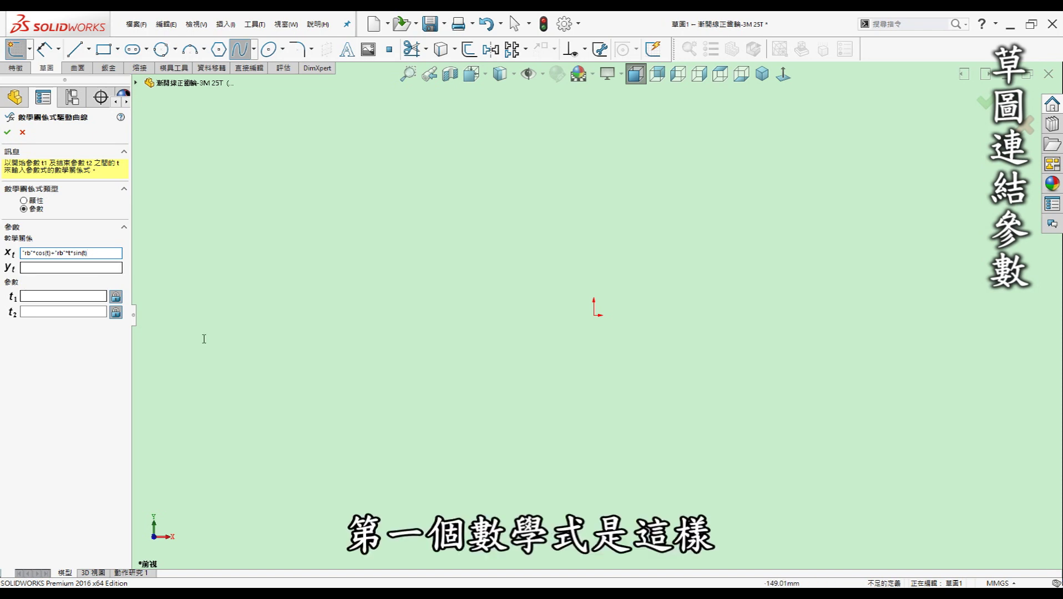
key("alt+Tab")
left_click(598, 305)
left_click_drag(693, 283, 472, 282)
key("ctrl+c")
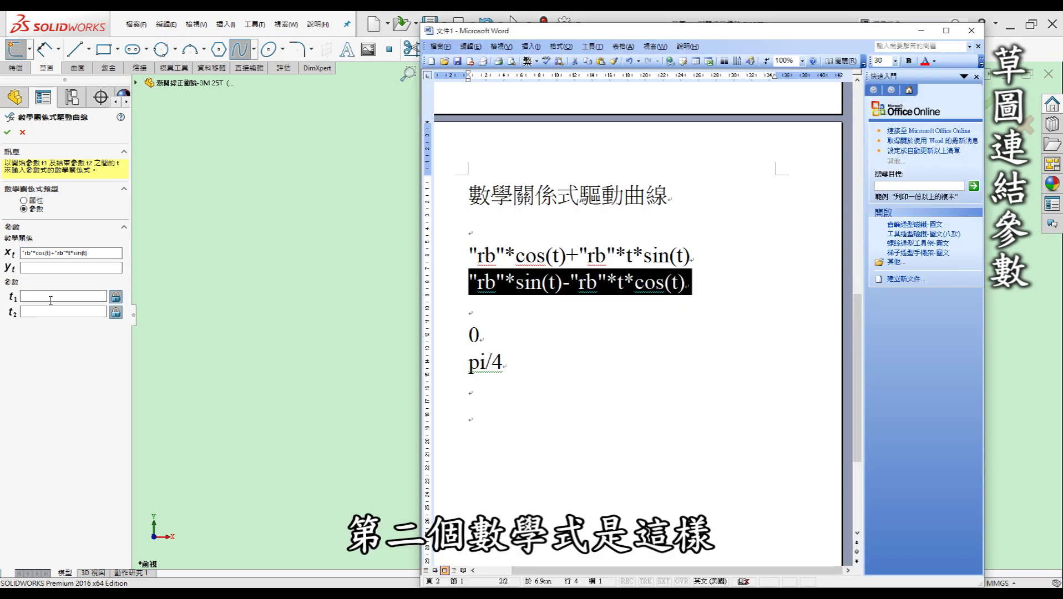
left_click(48, 267)
key("ctrl+v")
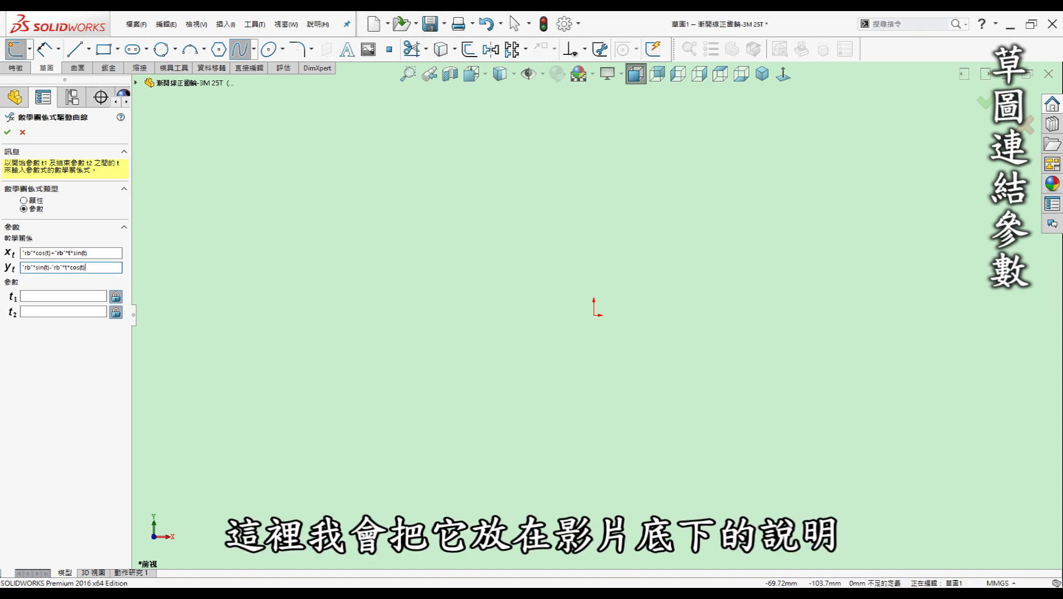
Copy the parameter range from Word, t1 as 0 and t2 as pi/4, create the curve and exit the sketch.
key("alt+Tab")
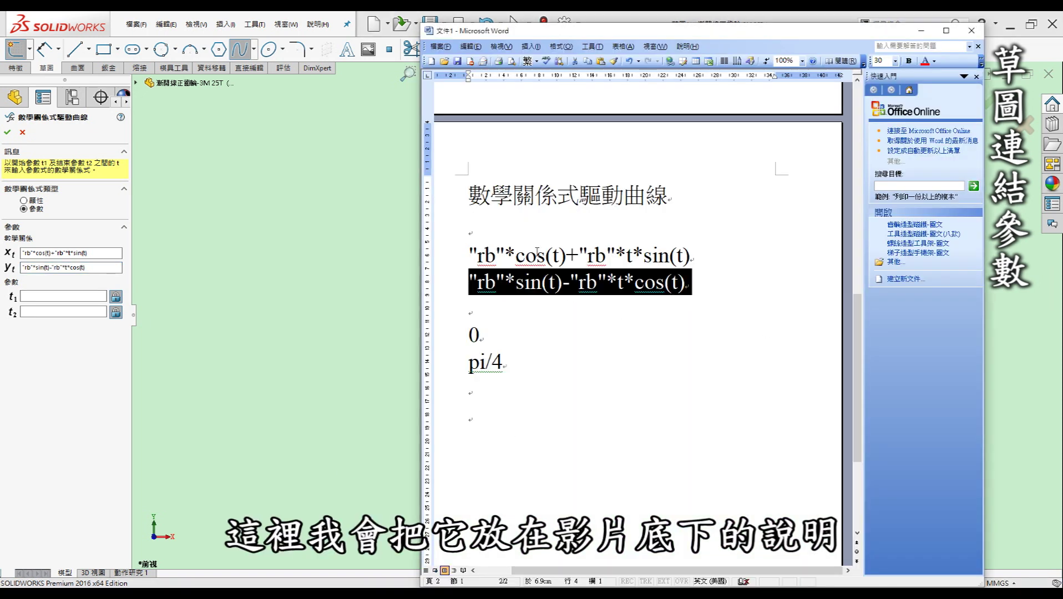
left_click_drag(493, 333, 453, 331)
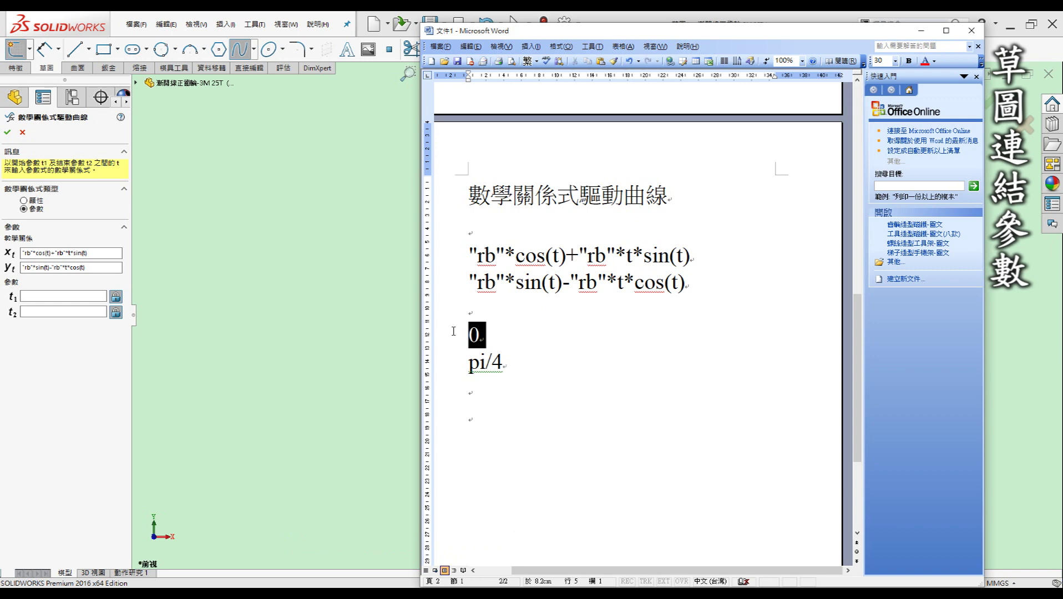
key("ctrl+c")
left_click(58, 295)
key("ctrl+v")
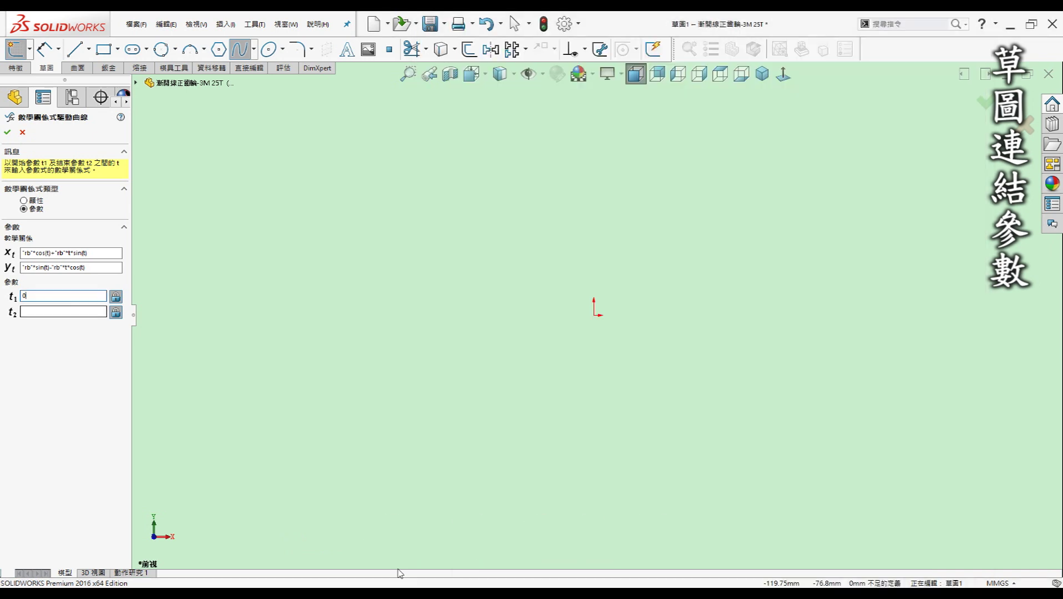
key("alt+Tab")
left_click_drag(507, 363, 466, 368)
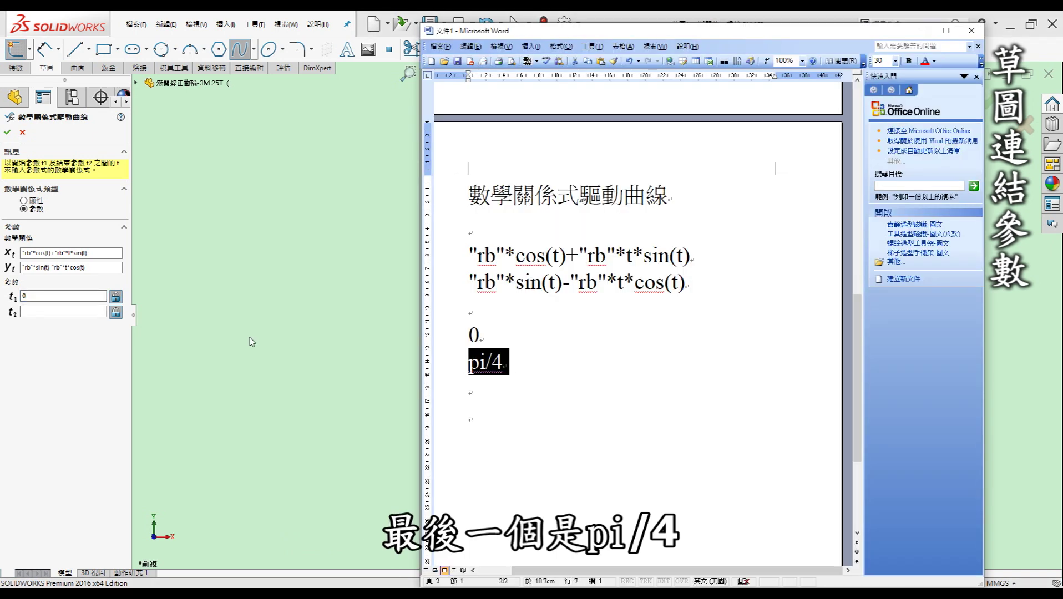
key("ctrl+c")
left_click(58, 312)
key("ctrl+v")
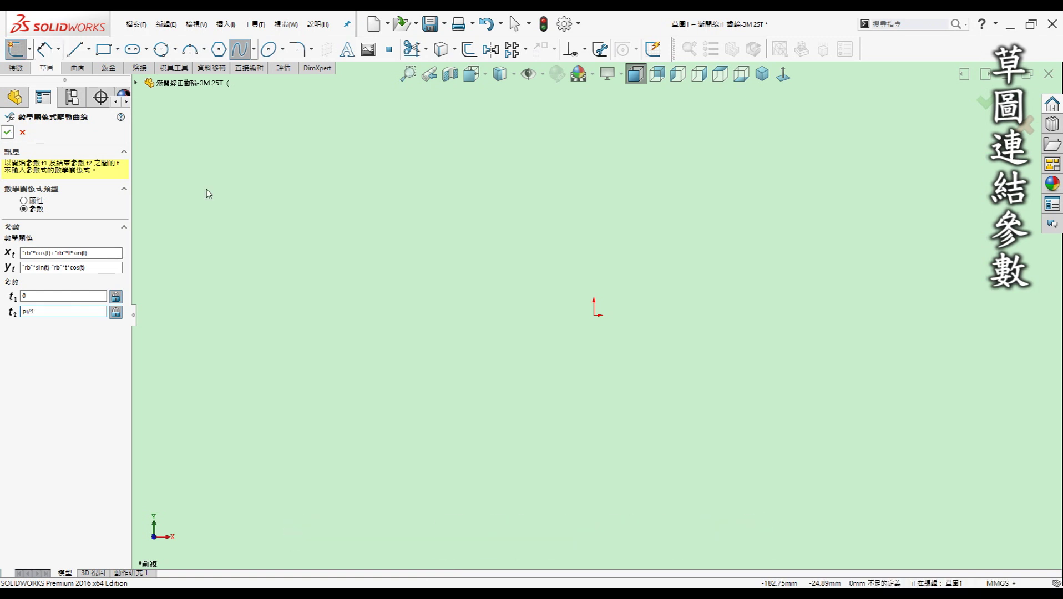
left_click(7, 132)
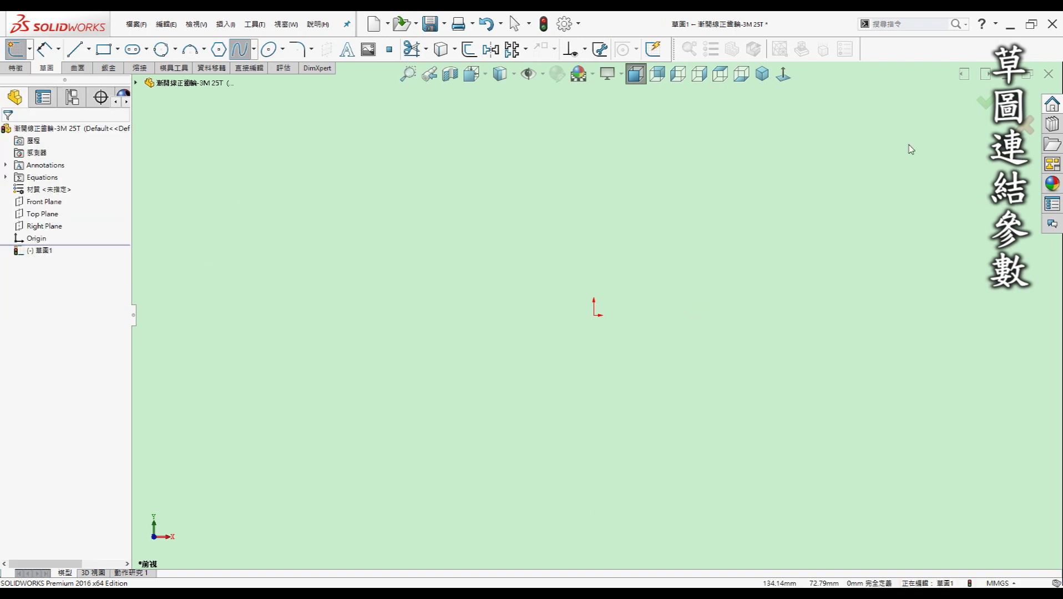
left_click(984, 106)
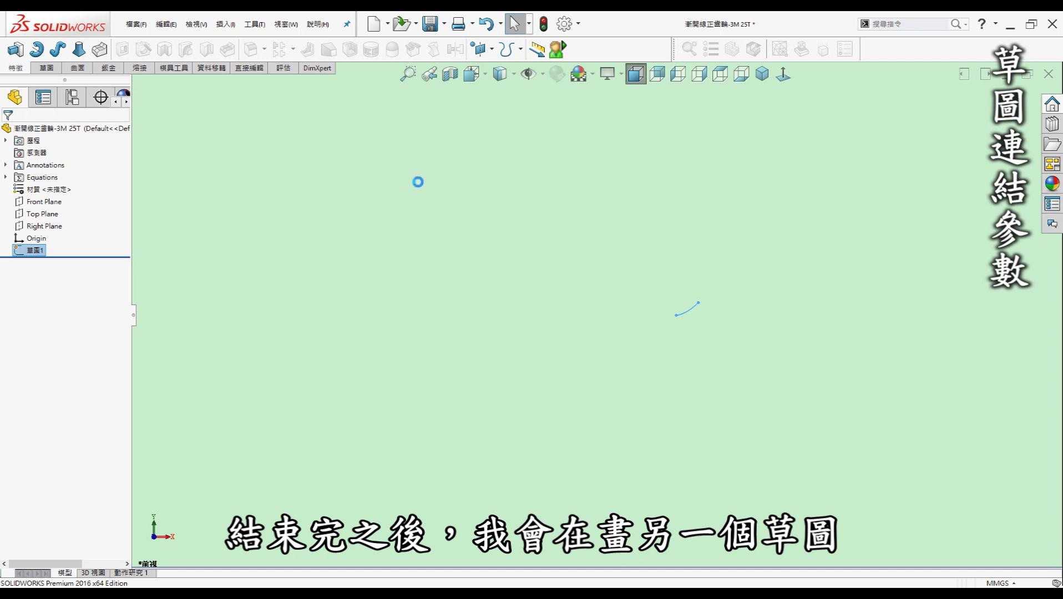
Sketch four concentric circles on the Front Plane, centred on the origin, with diameters of about 67, 105, 133 and 155 mm.
left_click(43, 202)
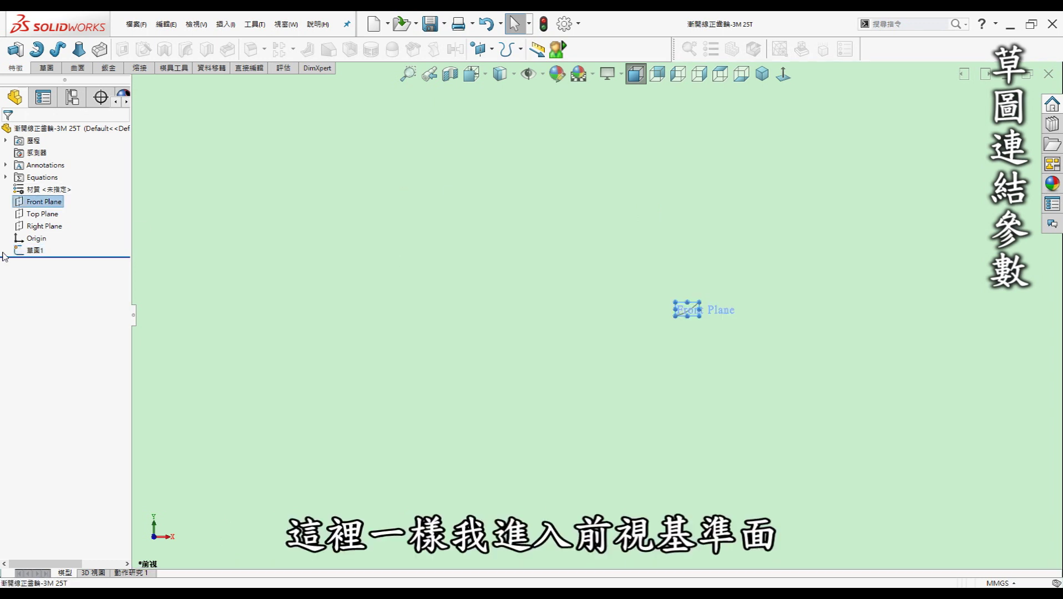
left_click(602, 261)
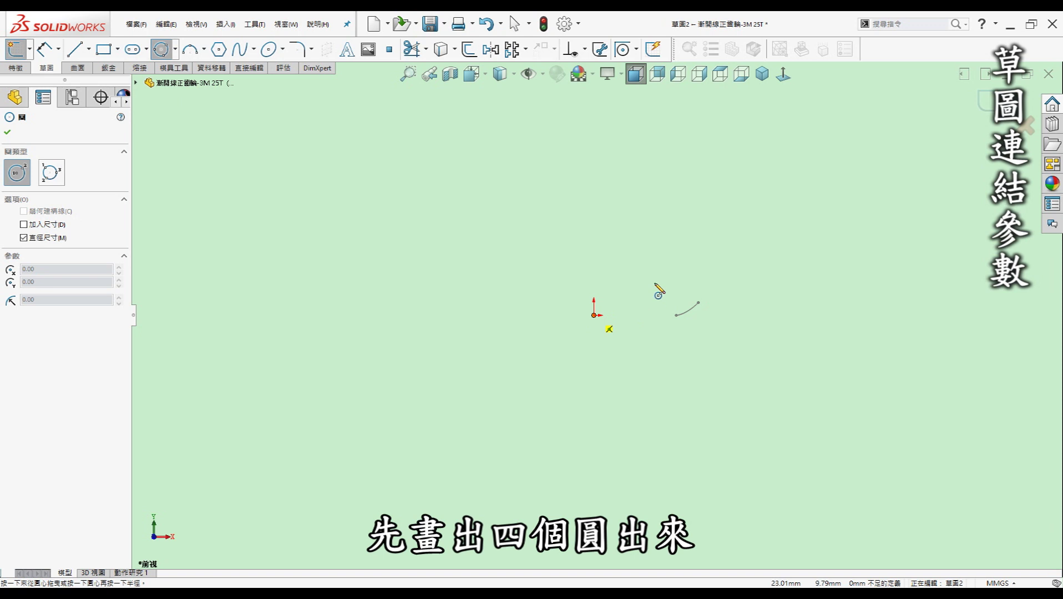
left_click(593, 315)
left_click(650, 262)
left_click(593, 315)
left_click(674, 240)
left_click(593, 315)
left_click(694, 225)
left_click(593, 315)
left_click(713, 200)
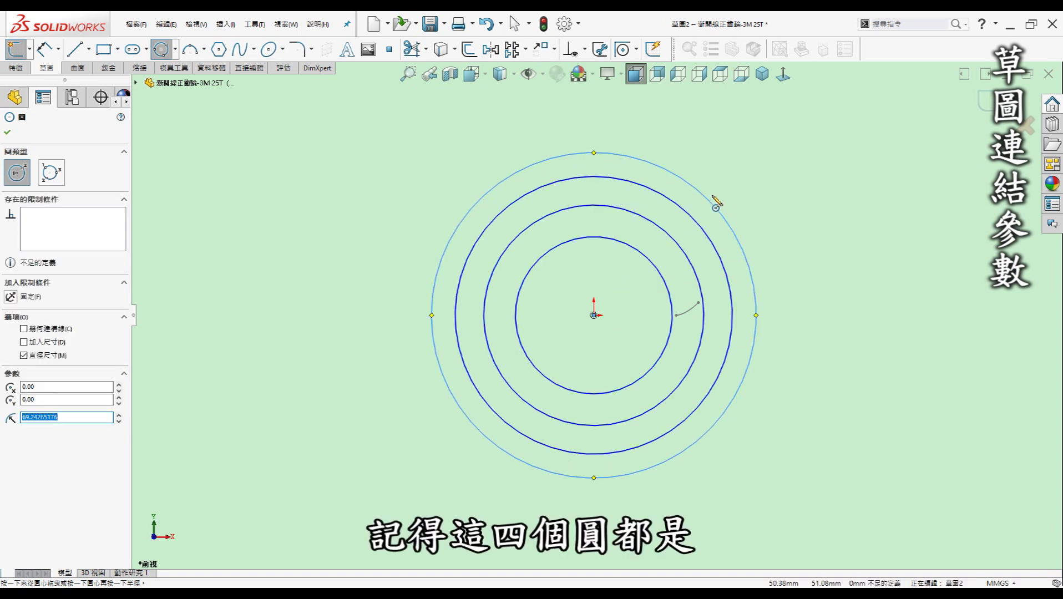
key("Escape")
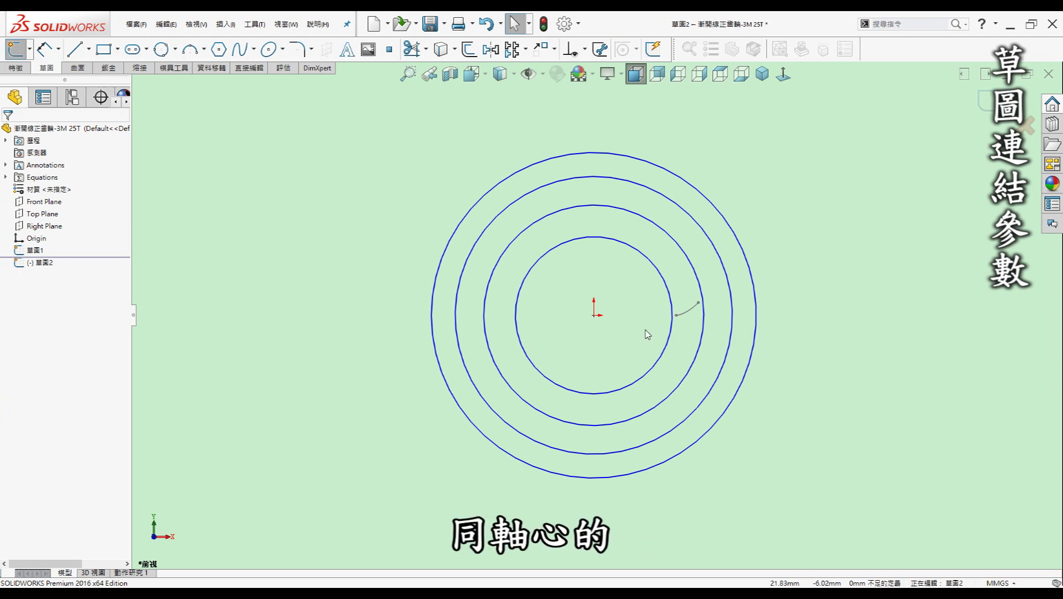
Dimension the innermost circle's diameter and link it to the global variable D.
key("d")
left_click(612, 241)
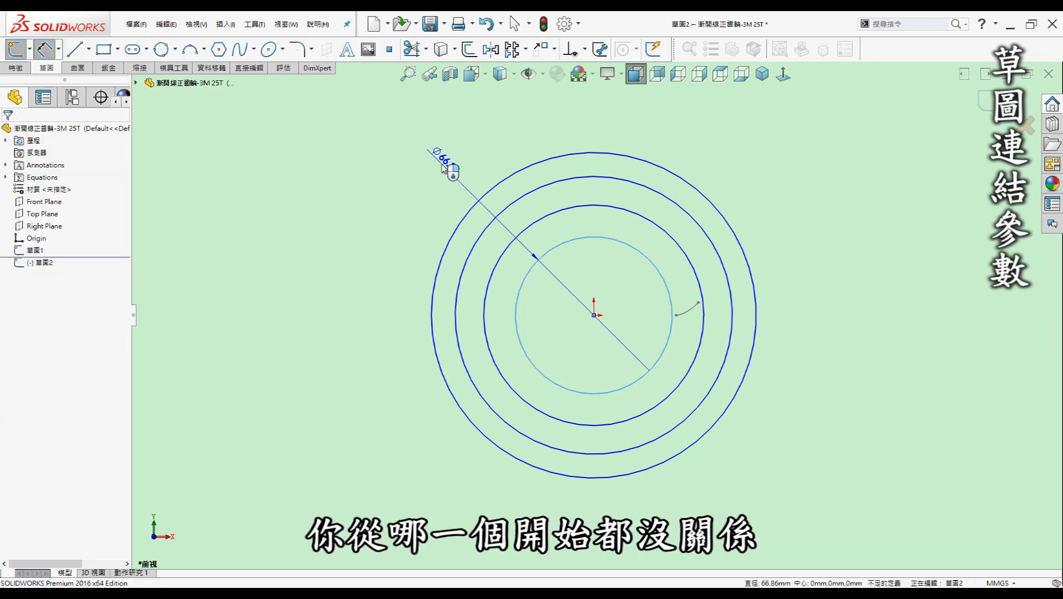
left_click(442, 166)
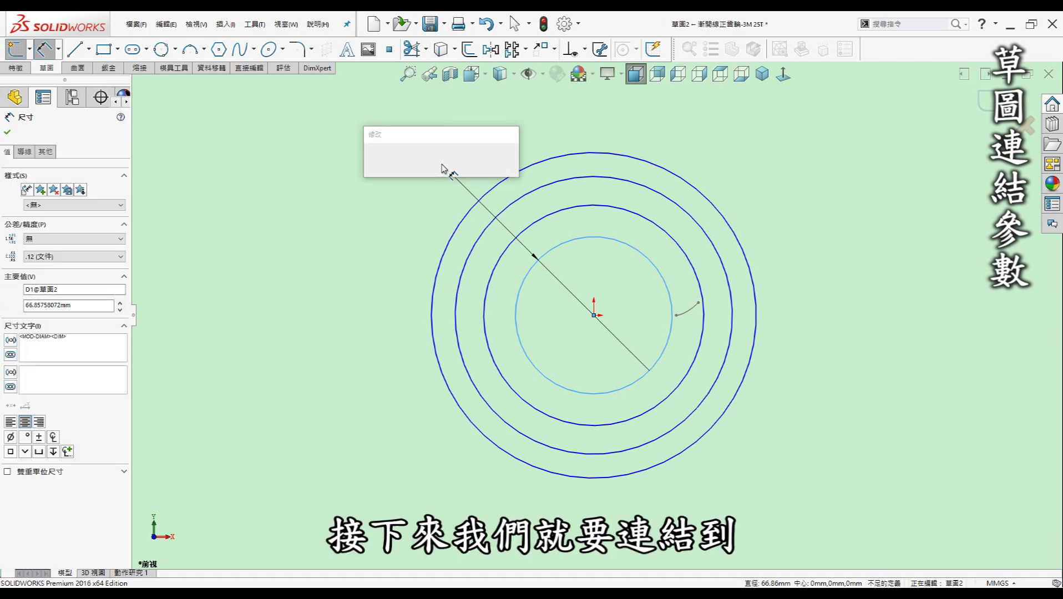
double_click(442, 165)
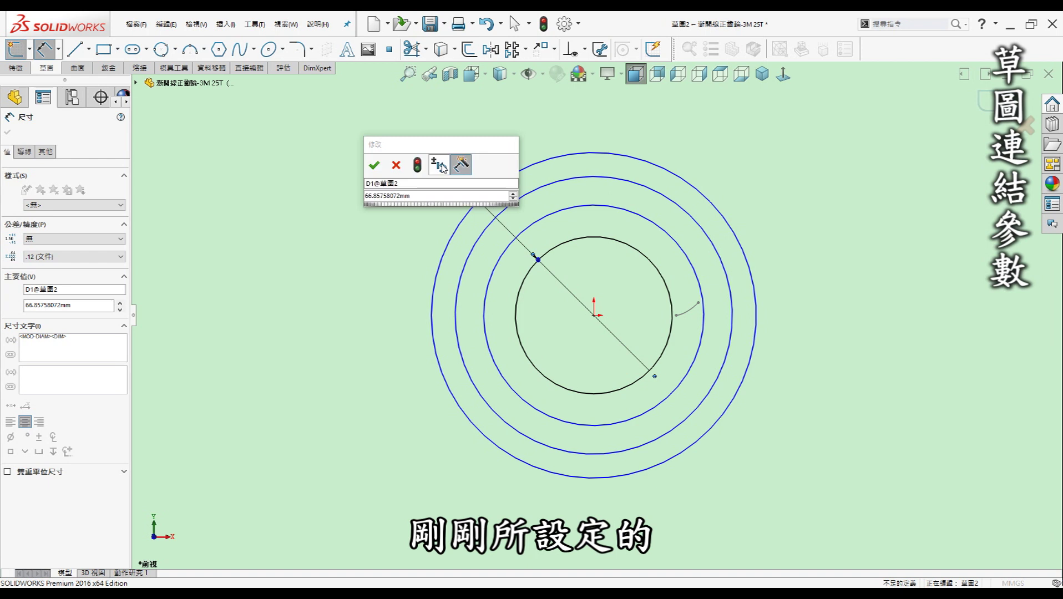
left_click(367, 195)
type("=D")
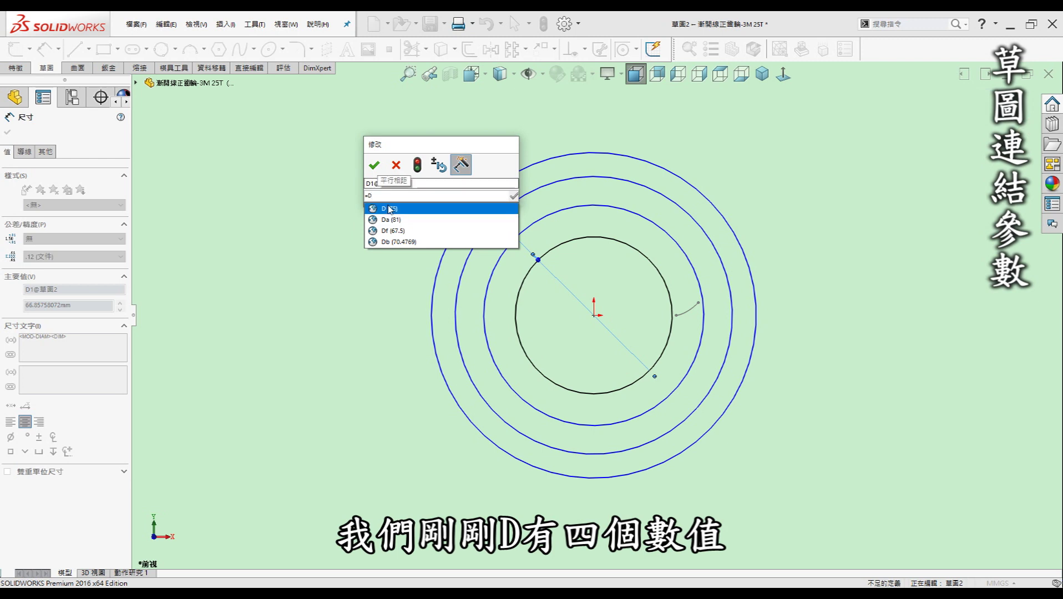
left_click(411, 213)
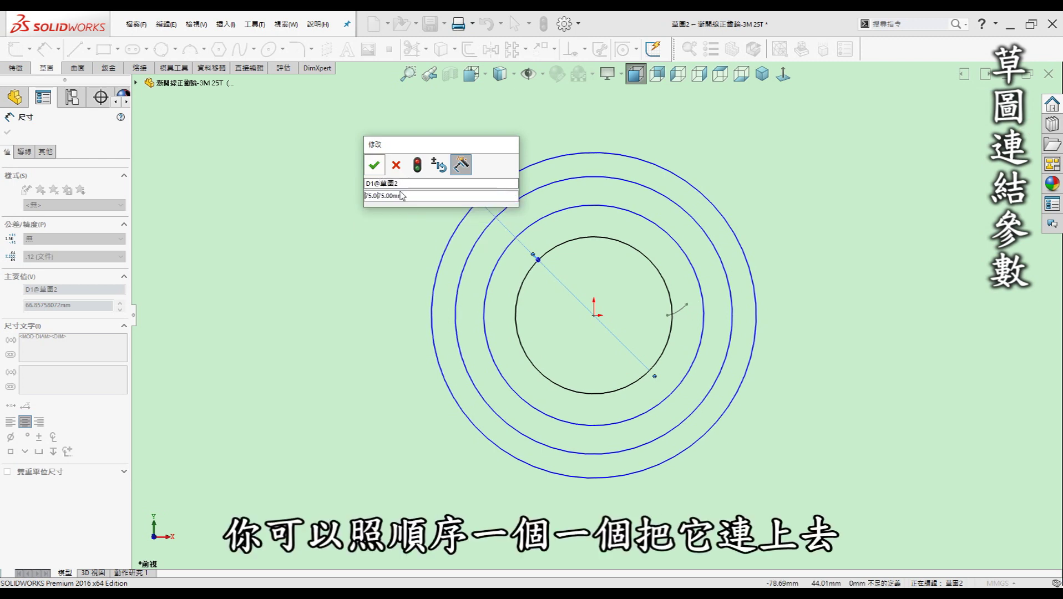
key("Return")
left_click(684, 253)
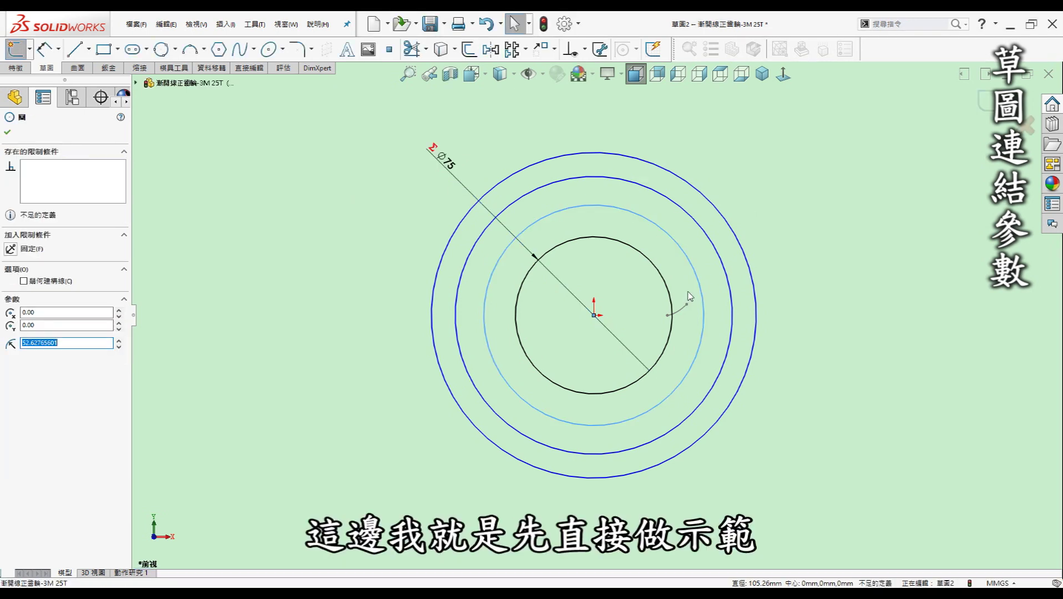
key("Escape")
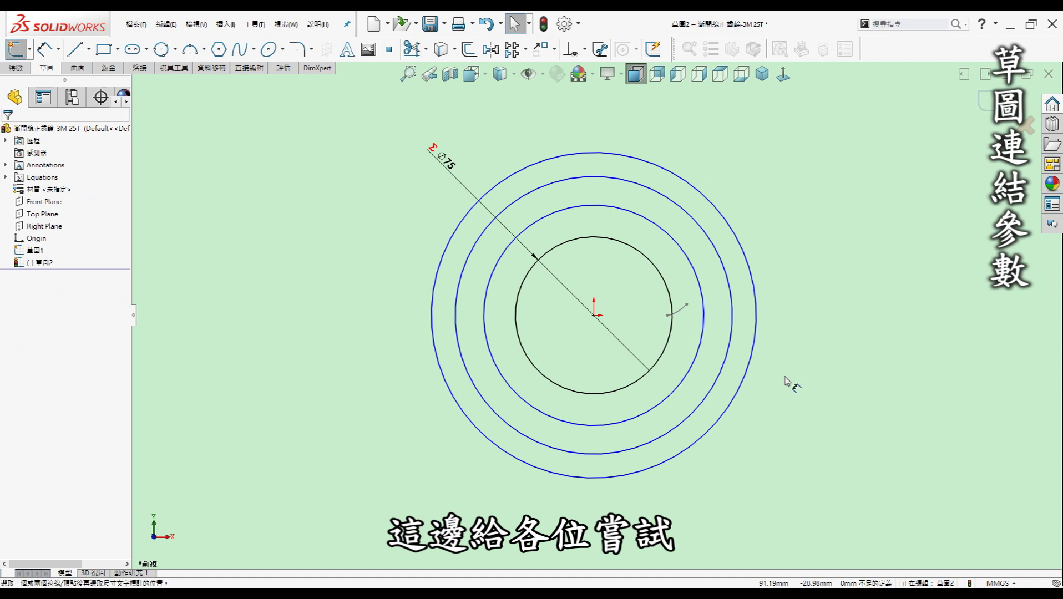
Dimension the second circle from the inside and link its diameter to the global variable Da.
left_click(681, 397)
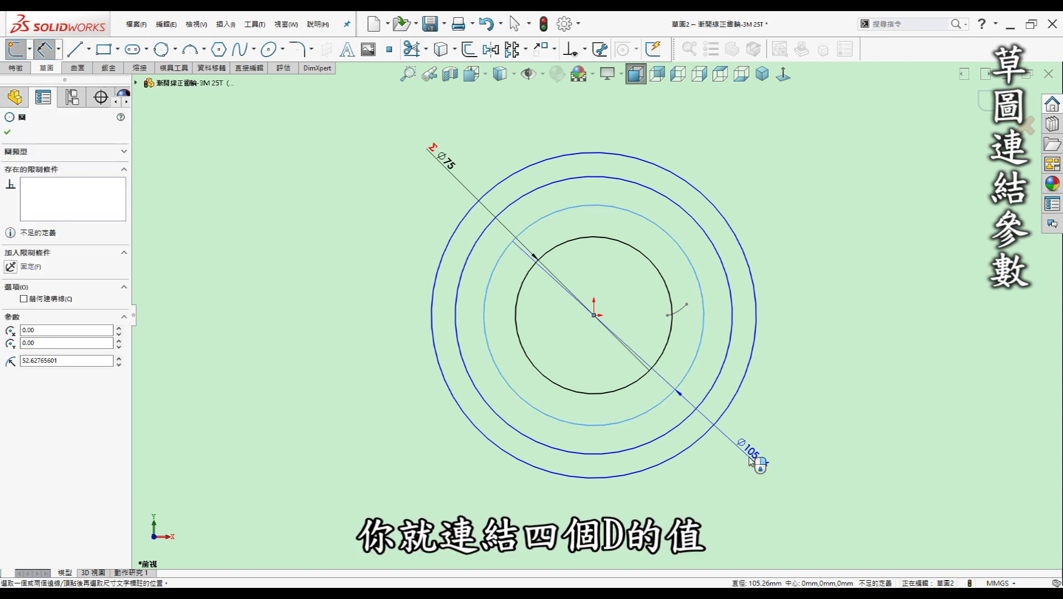
left_click(749, 460)
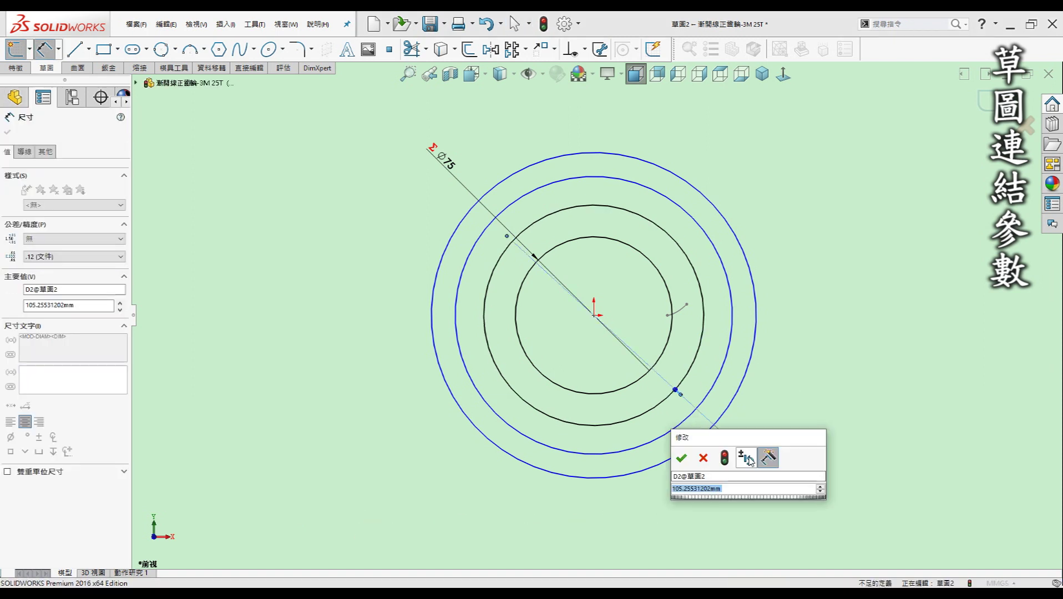
type("=d")
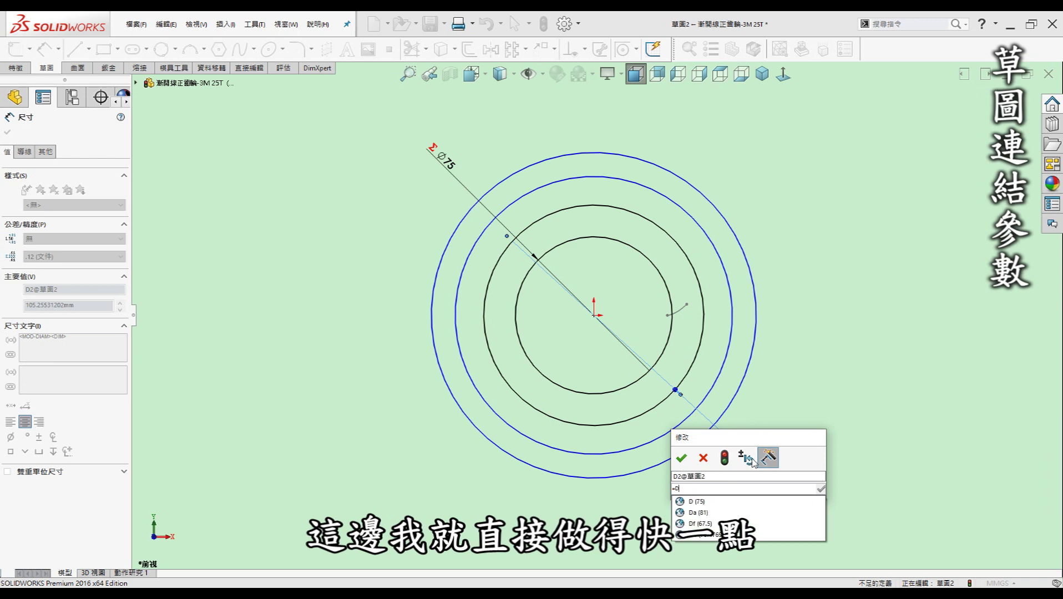
left_click(691, 514)
left_click(681, 458)
Dimension the two remaining circles, linking the smaller one's diameter to Df and the outermost one's to Db.
left_click(627, 177)
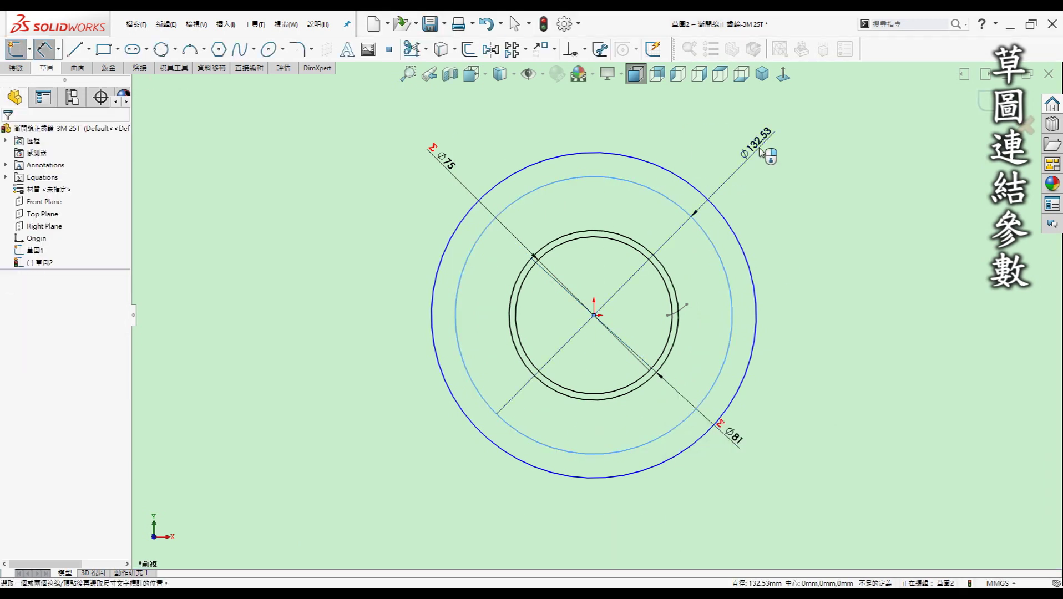
left_click(702, 133)
left_click(712, 195)
left_click(693, 147)
left_click(463, 411)
left_click(427, 466)
type("=")
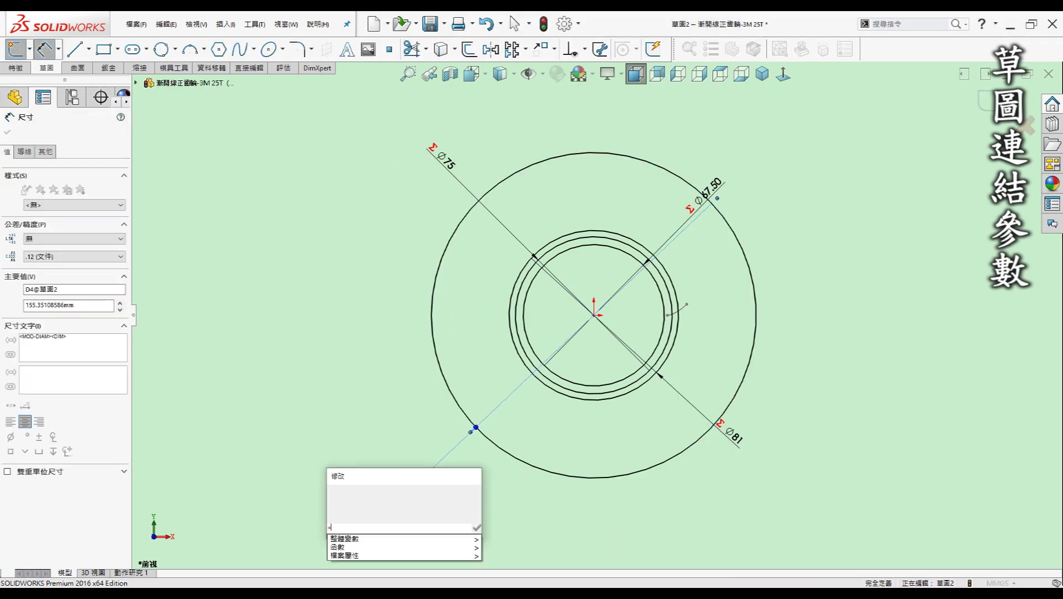
key("Return")
key("Escape")
key("Escape")
Reposition the 70.48, 81 and 75 mm diameter dimensions closer around the circles so they are easier to read.
left_click_drag(437, 470, 451, 350)
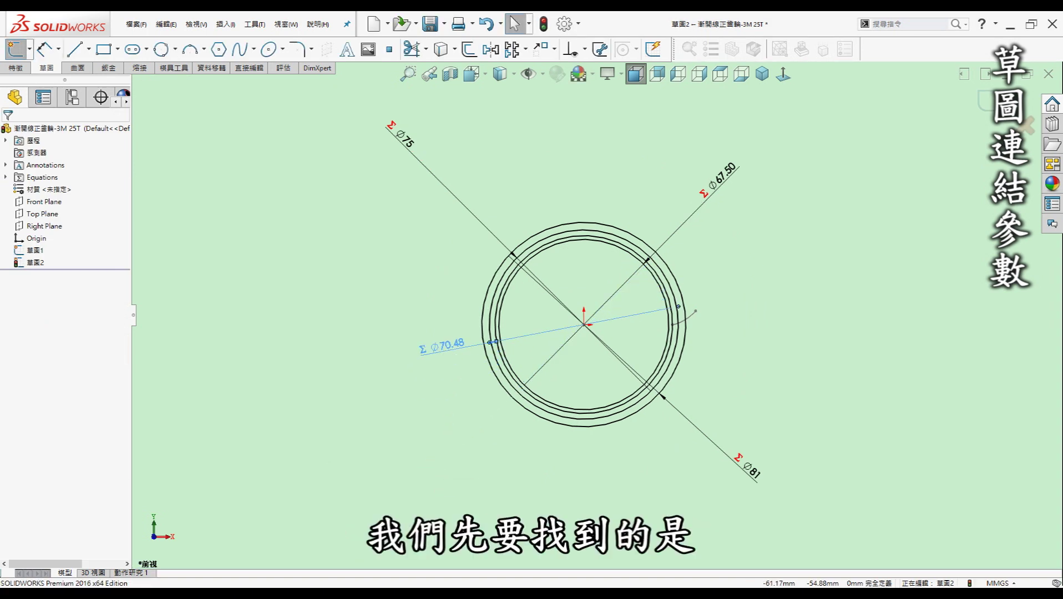
left_click(830, 427)
left_click_drag(749, 465, 765, 383)
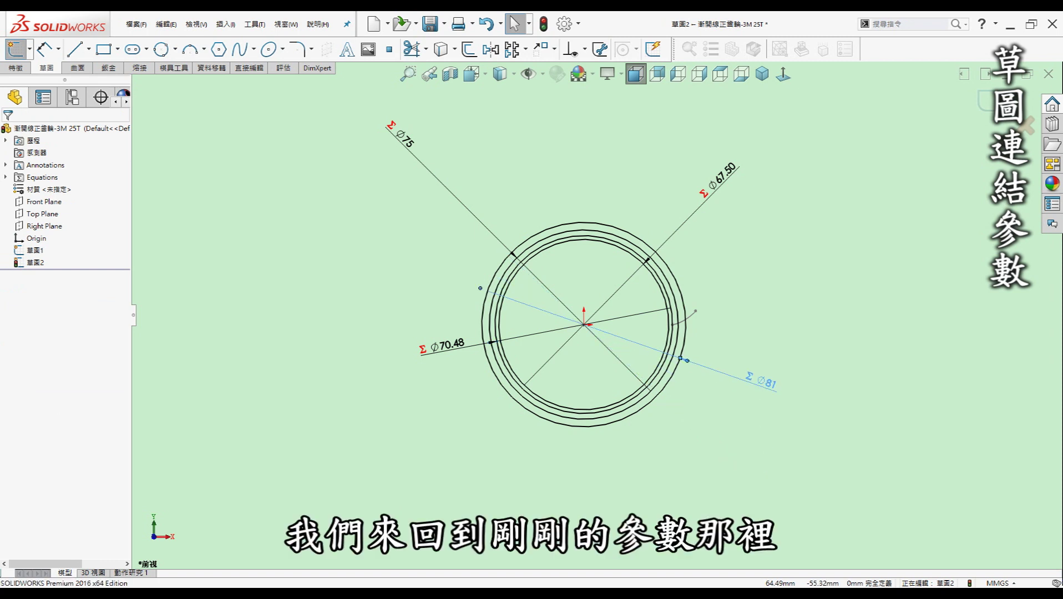
left_click(356, 108)
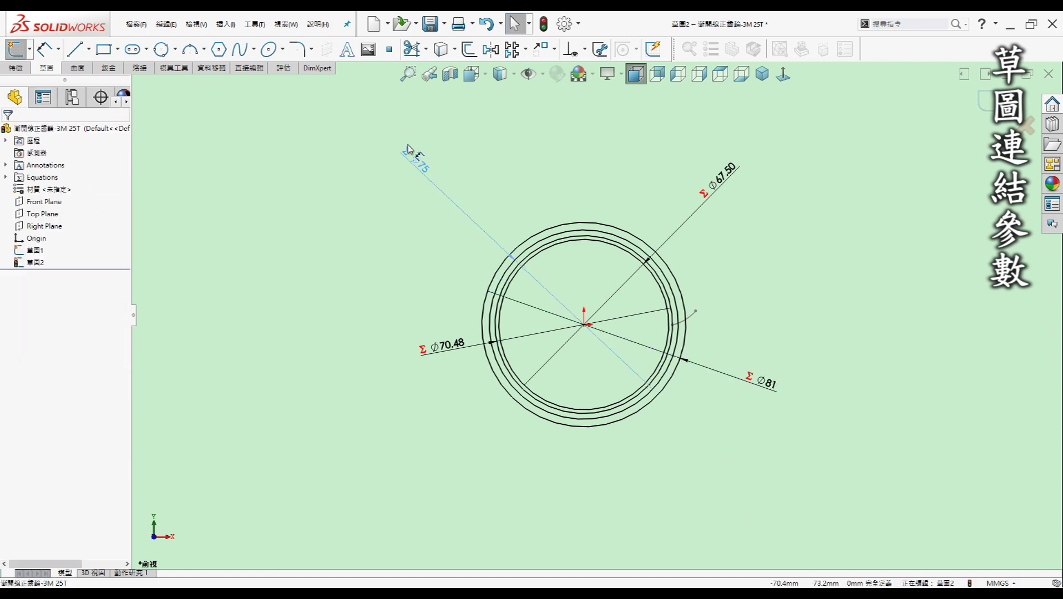
left_click_drag(409, 146, 453, 214)
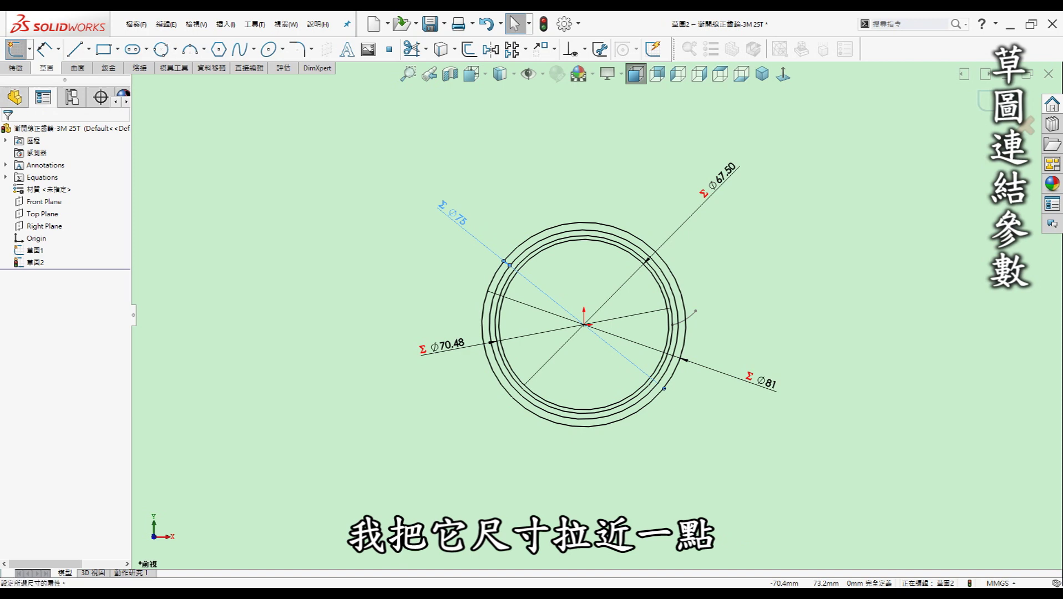
key("Escape")
Look up the pitch diameter D in the Word formula list and in the part's equations.
key("alt+Tab")
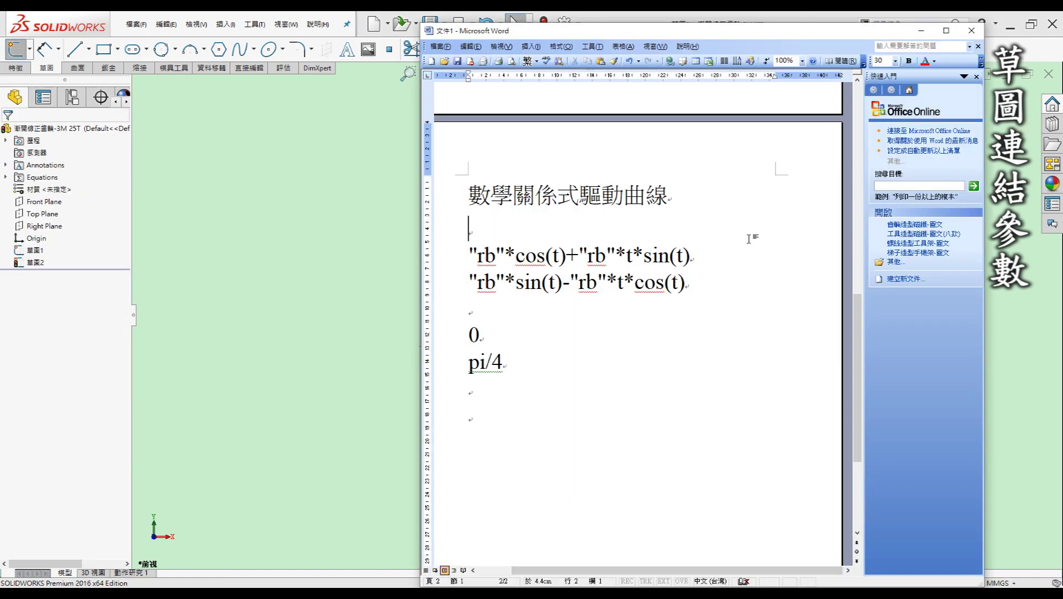
scroll(704, 244, "up", 10)
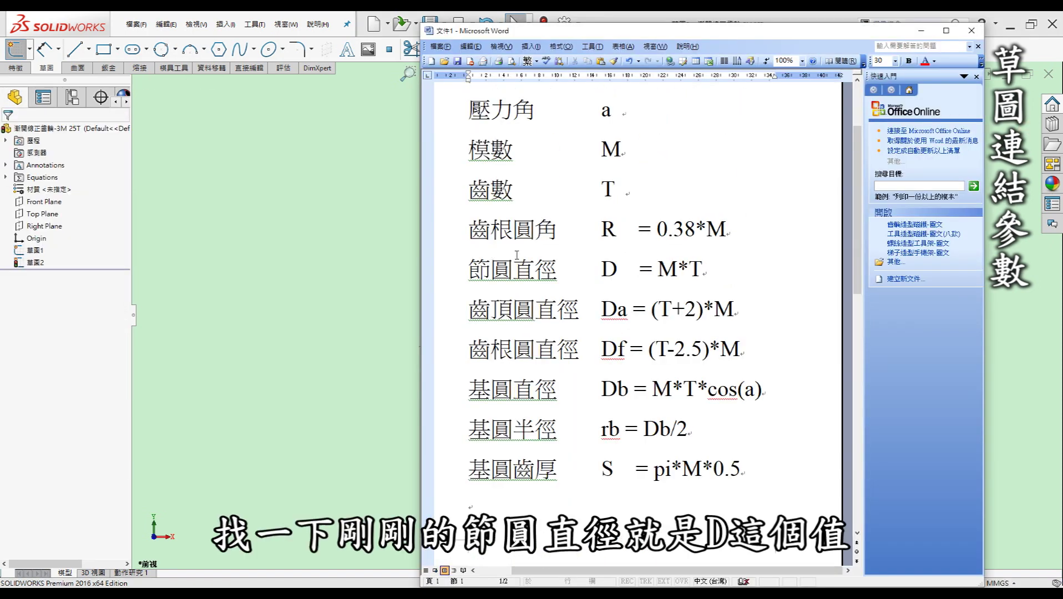
left_click(923, 34)
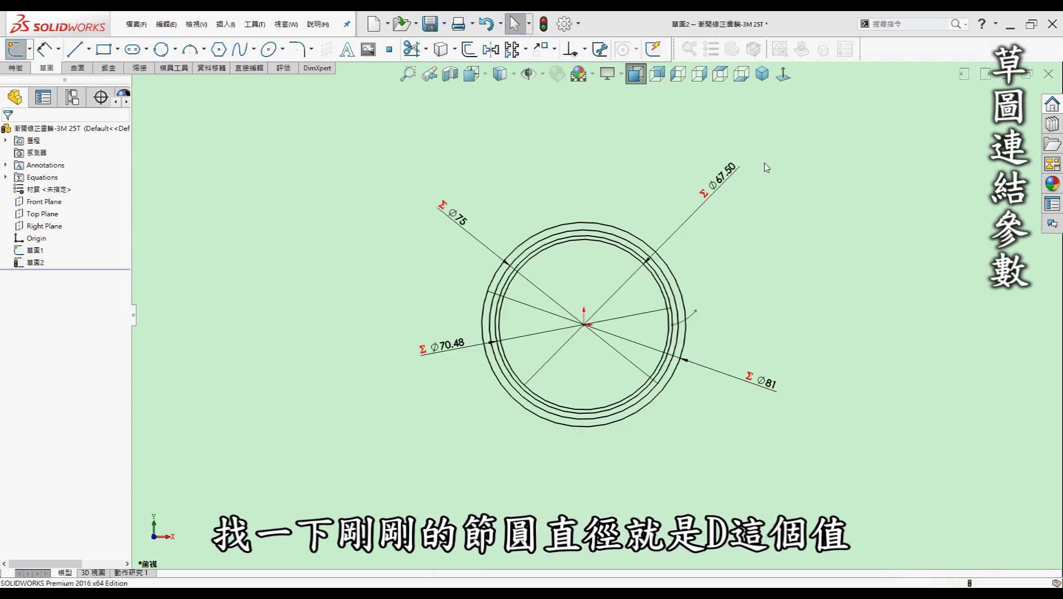
key("e")
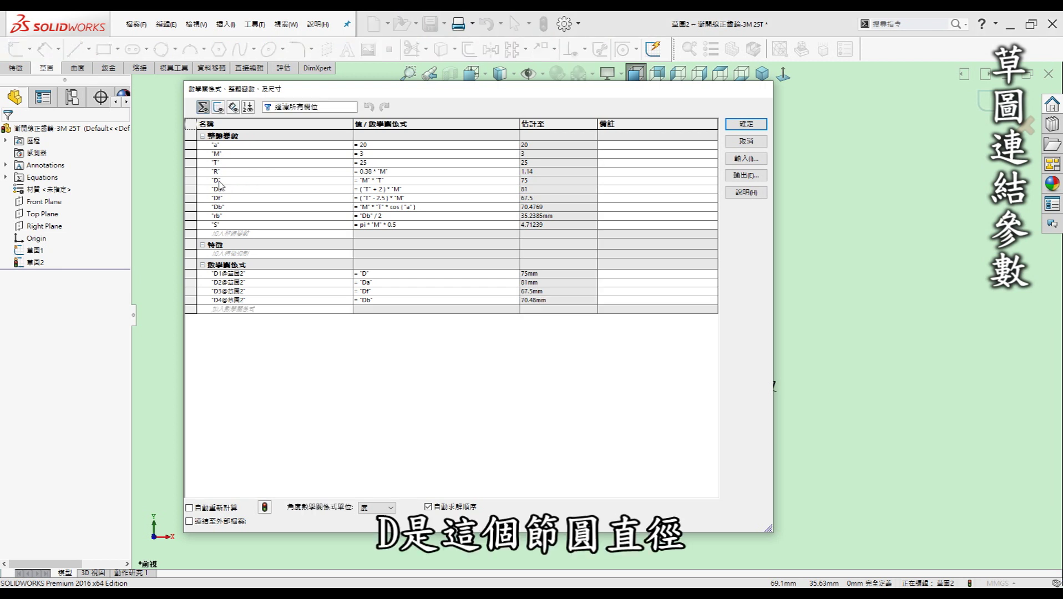
left_click(734, 143)
Move the 75 mm diameter dimension to the involute's side of the circles, above the 81 mm dimension.
scroll(524, 369, "down", 4)
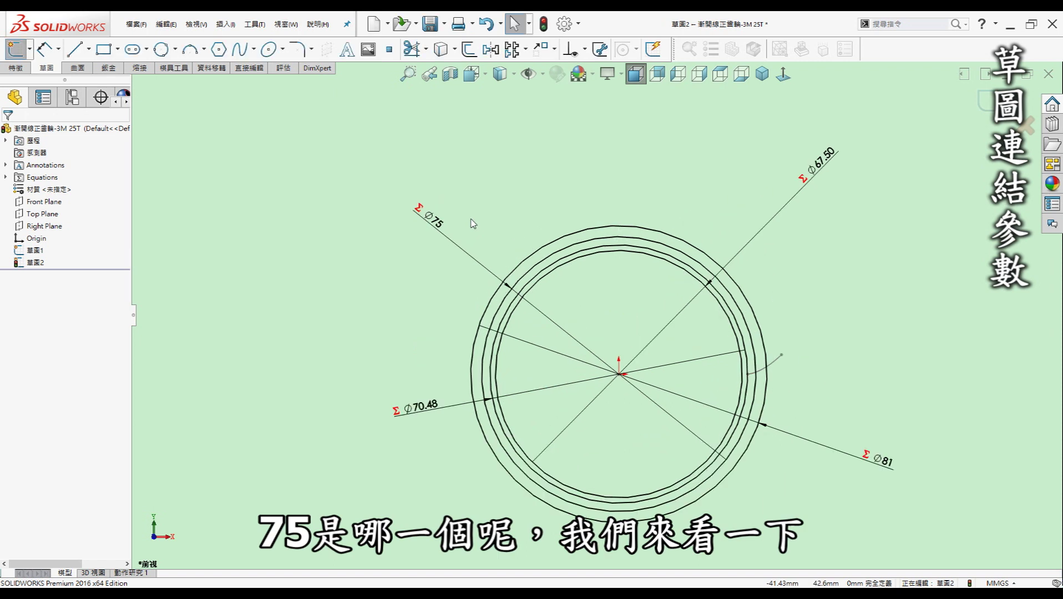
left_click_drag(433, 219, 827, 395)
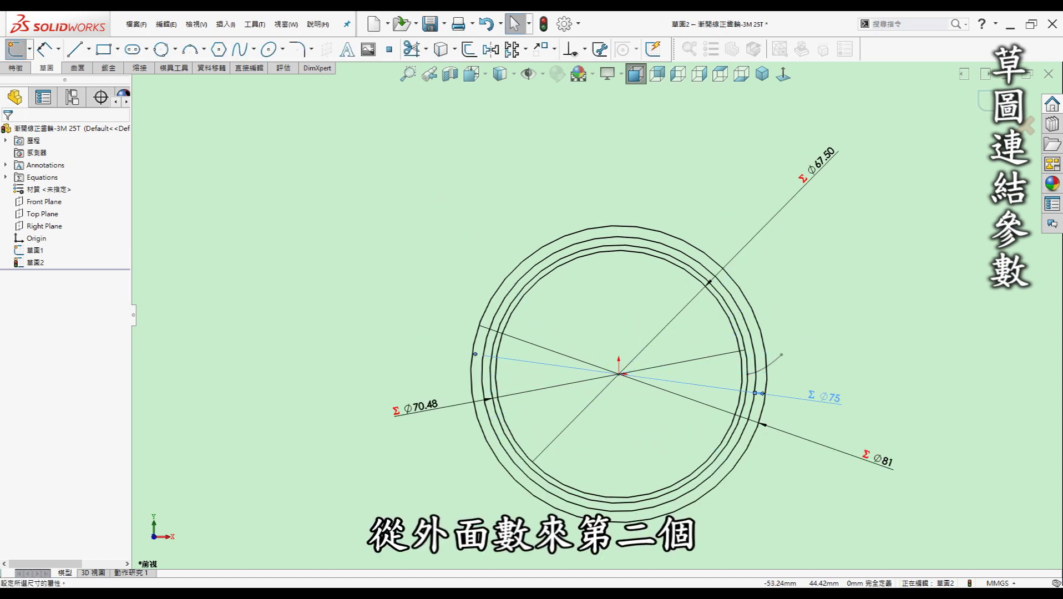
left_click(829, 354)
Convert the involute curve from the first sketch into the current sketch with Convert Entities.
scroll(816, 422, "down", 4)
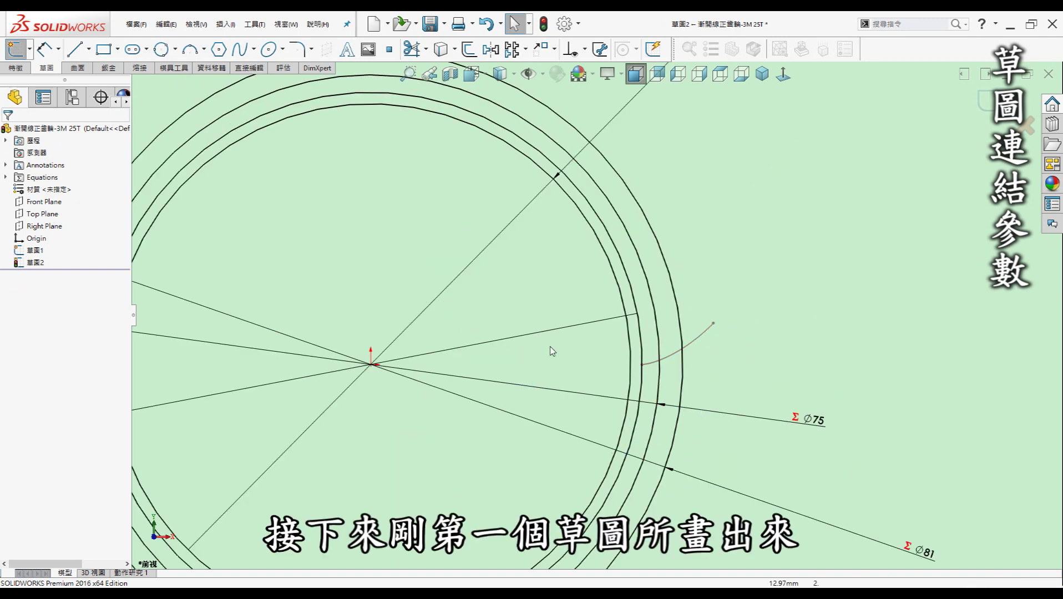
left_click(700, 336)
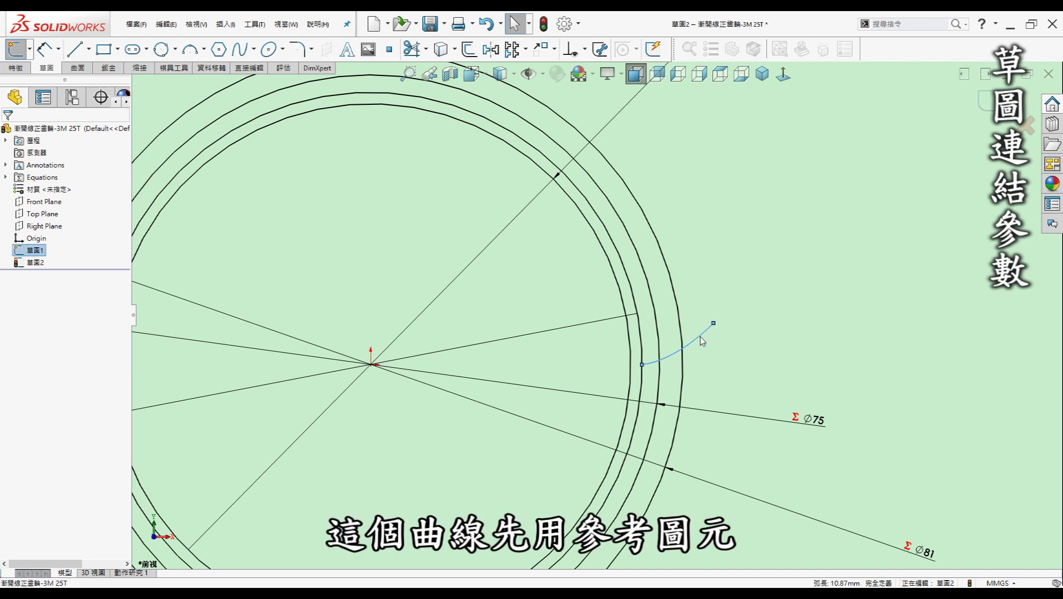
right_click_drag(700, 337, 697, 268)
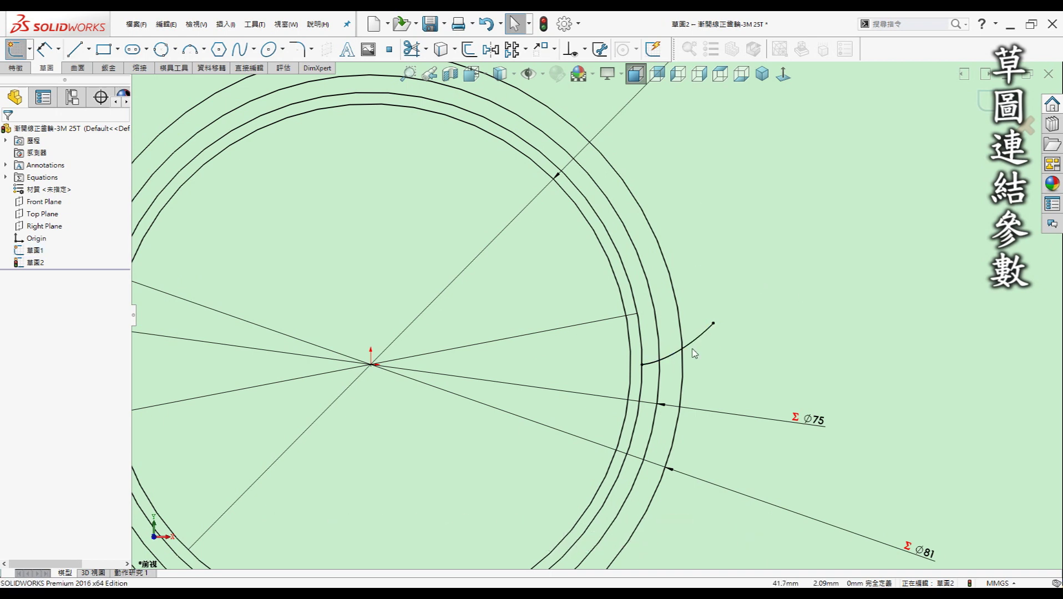
Draw a horizontal construction line about 60 mm long from the origin out past the circles.
key("l")
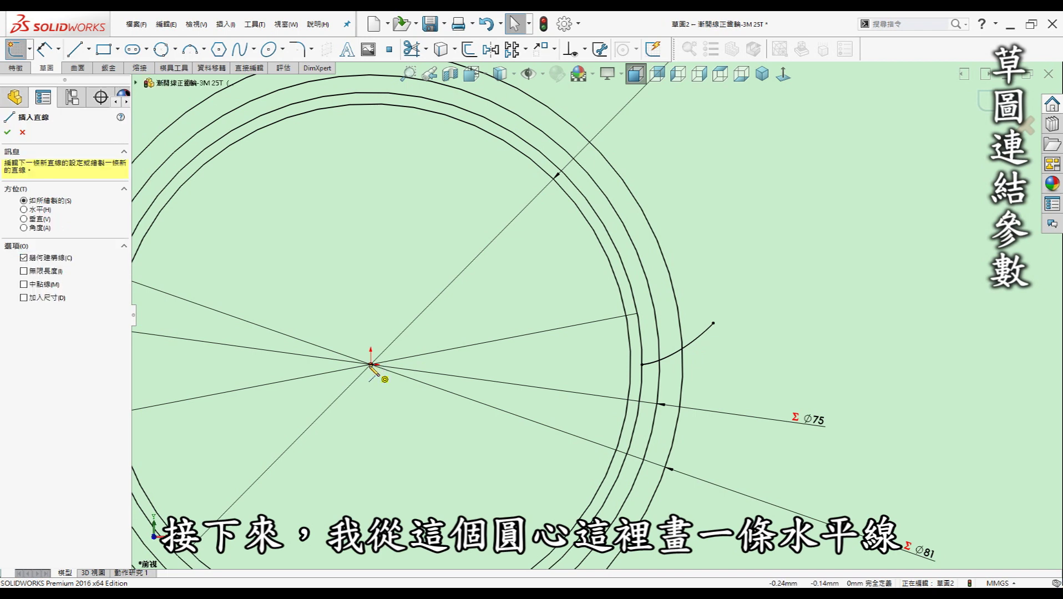
left_click(371, 365)
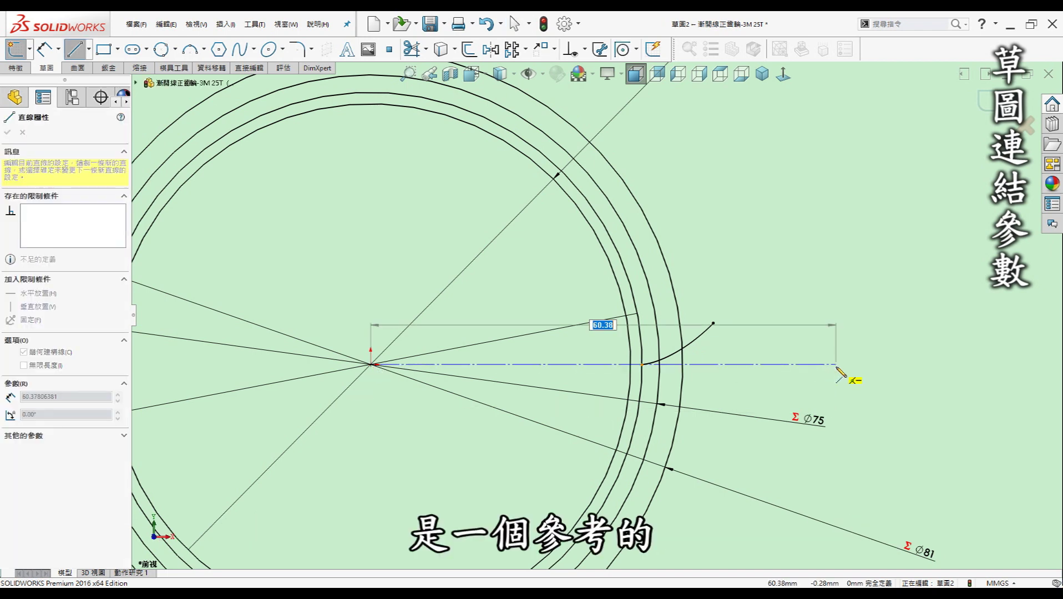
left_click(836, 364)
key("Escape")
key("Escape")
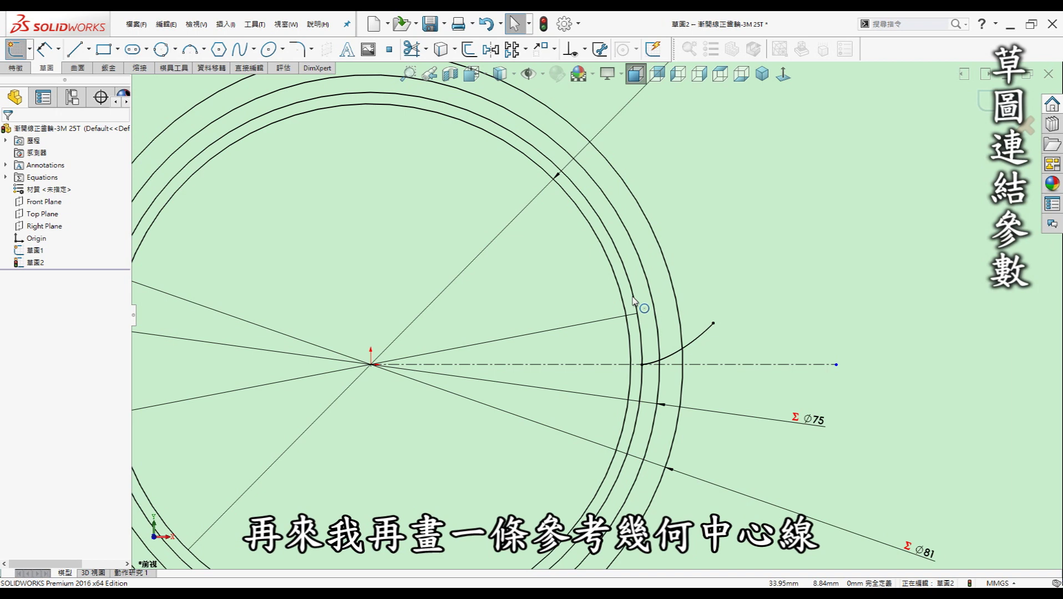
Draw a second construction line from the origin to a point on the 75 mm circle, slightly below the horizontal centerline.
key("l")
left_click(371, 365)
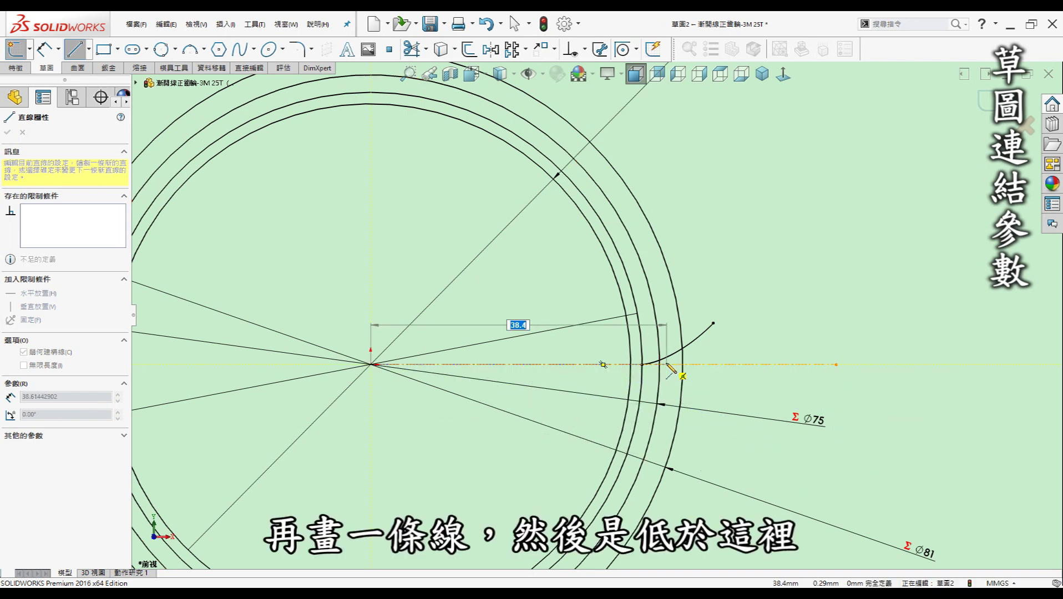
left_click(658, 396)
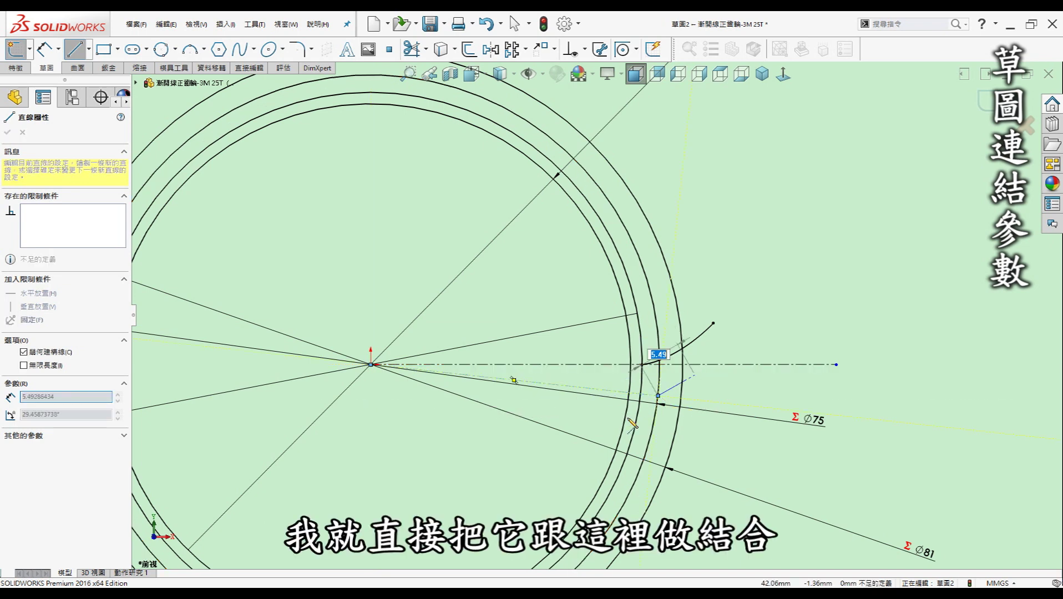
key("Escape")
key("Escape")
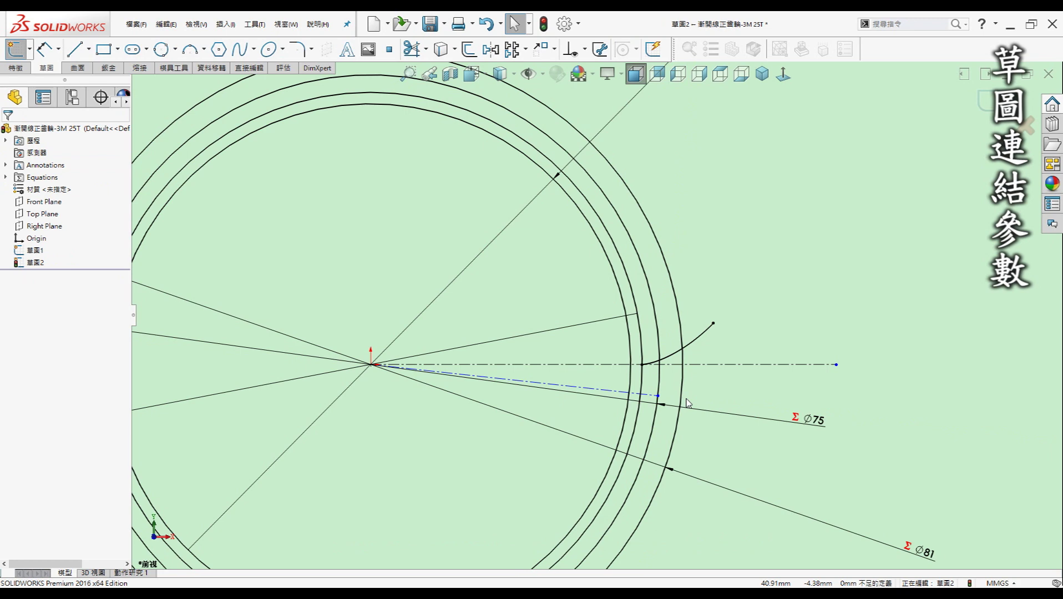
Trim the 75 mm circle down to the short arc between the involute and the sloping construction line.
key("t")
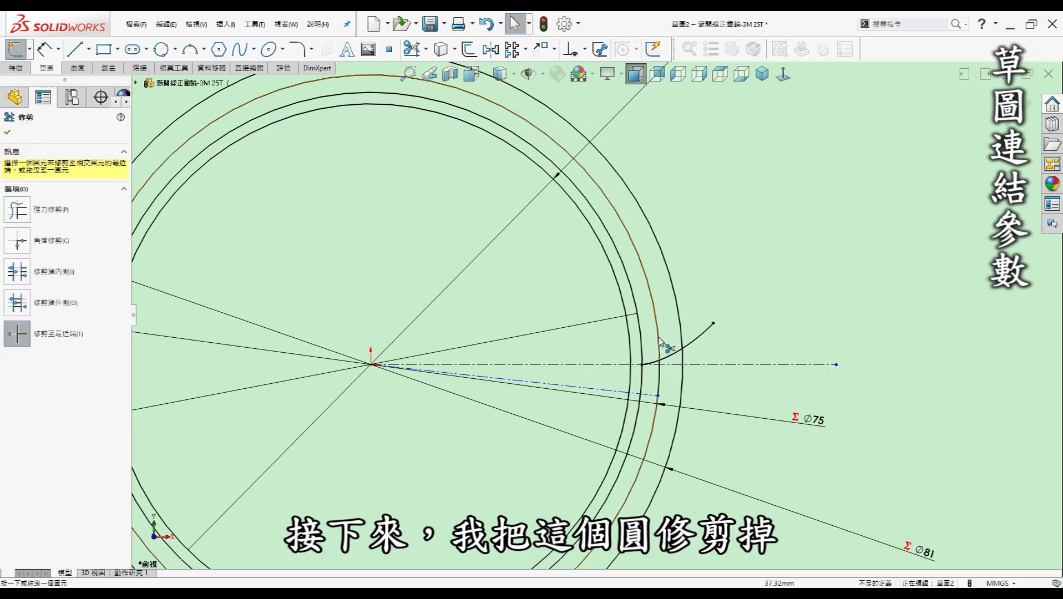
left_click(656, 328)
key("Escape")
scroll(667, 377, "down", 4)
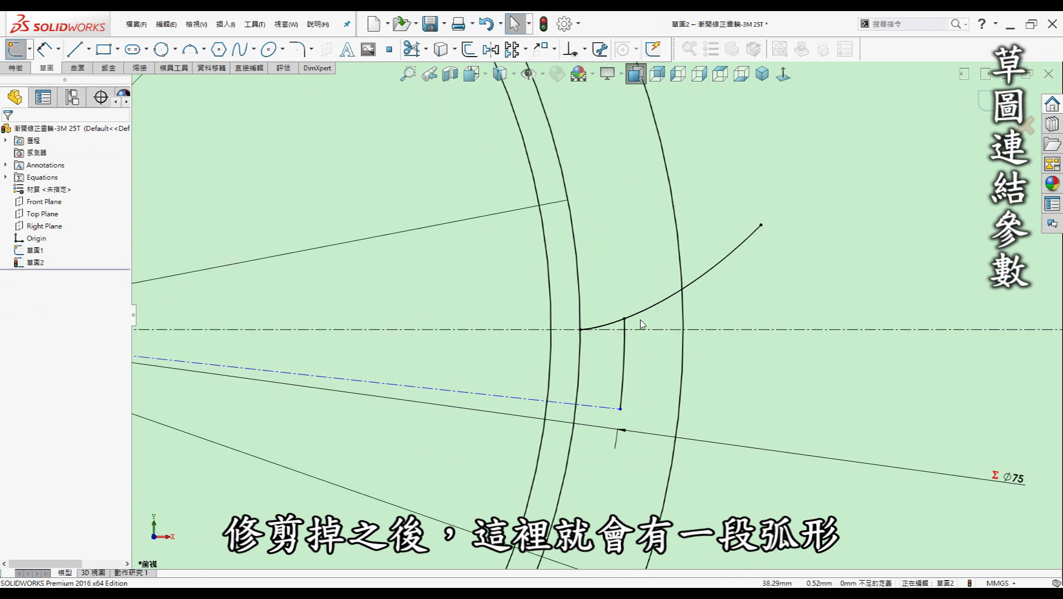
Add an arc-length dimension to the remaining 75 mm circle arc, placed just outside the 81 mm circle.
key("d")
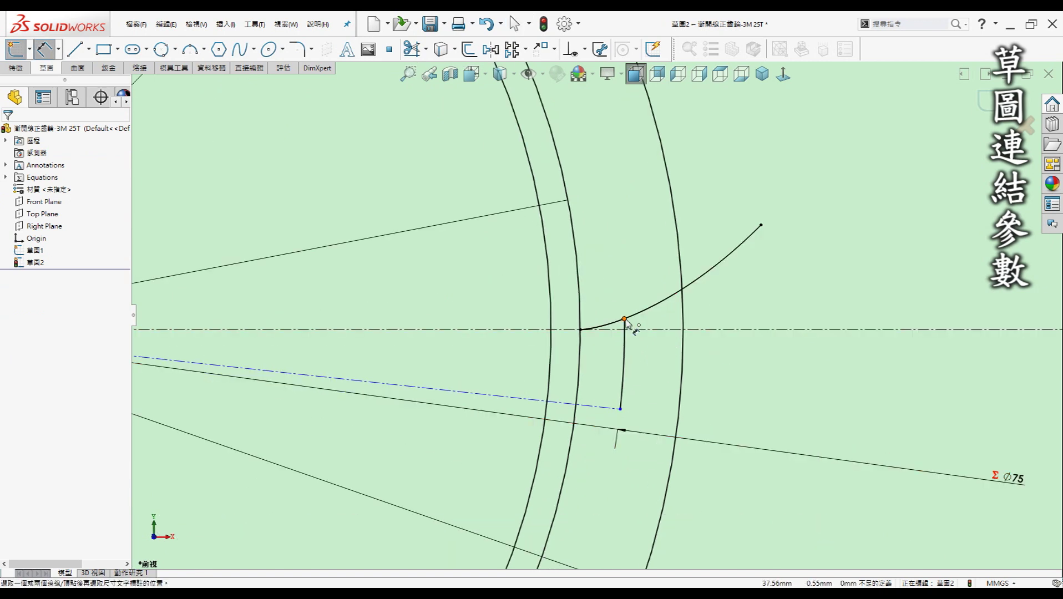
left_click(620, 410)
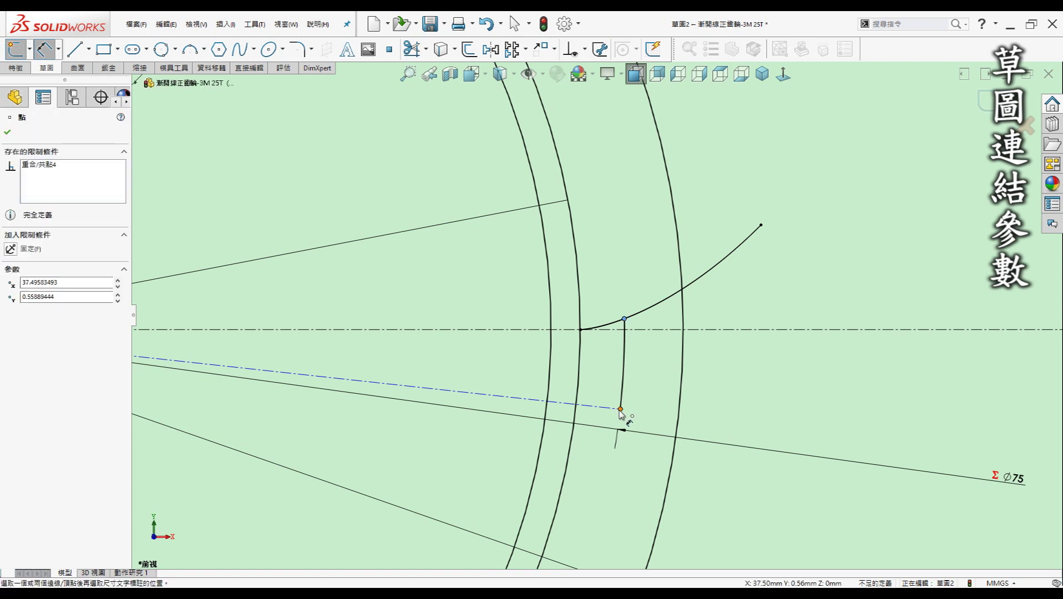
left_click(620, 410)
left_click(680, 381)
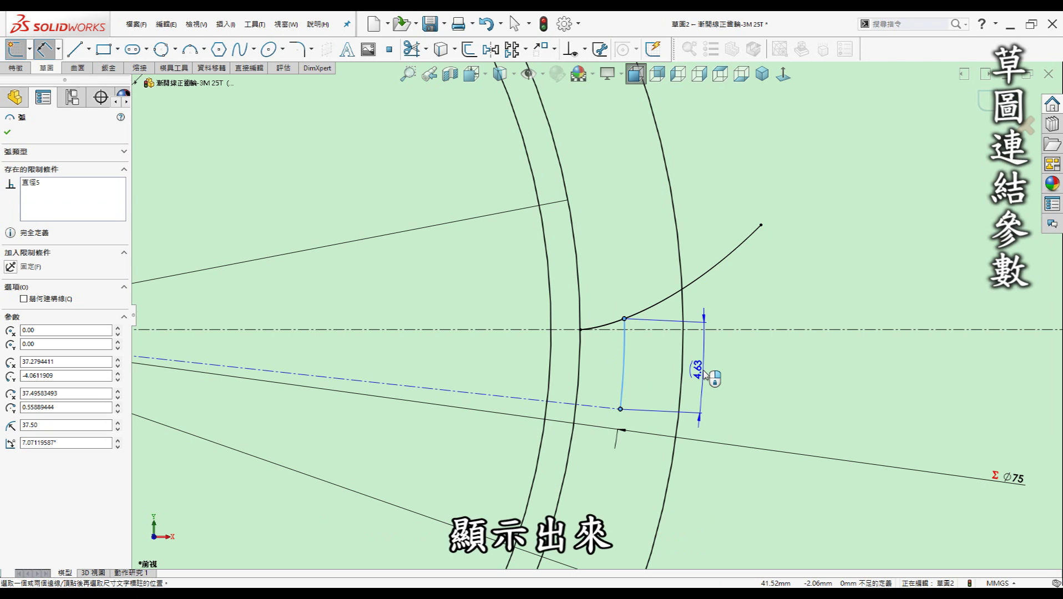
left_click(704, 375)
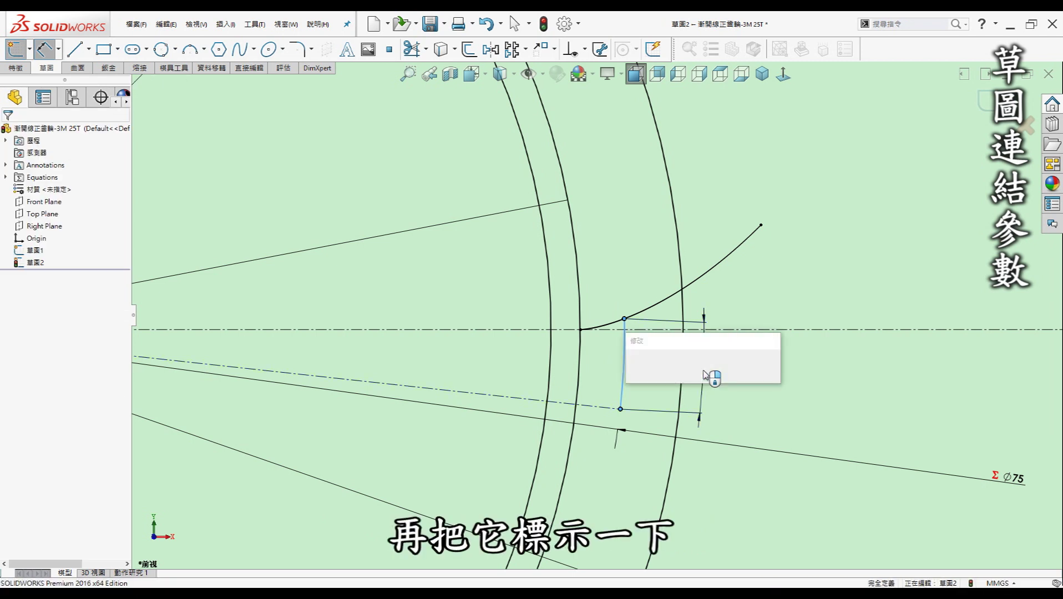
Link the arc-length dimension to the global variable with the equation ="S"/2.
left_click(674, 403)
key("ctrl+a")
type("=S/2")
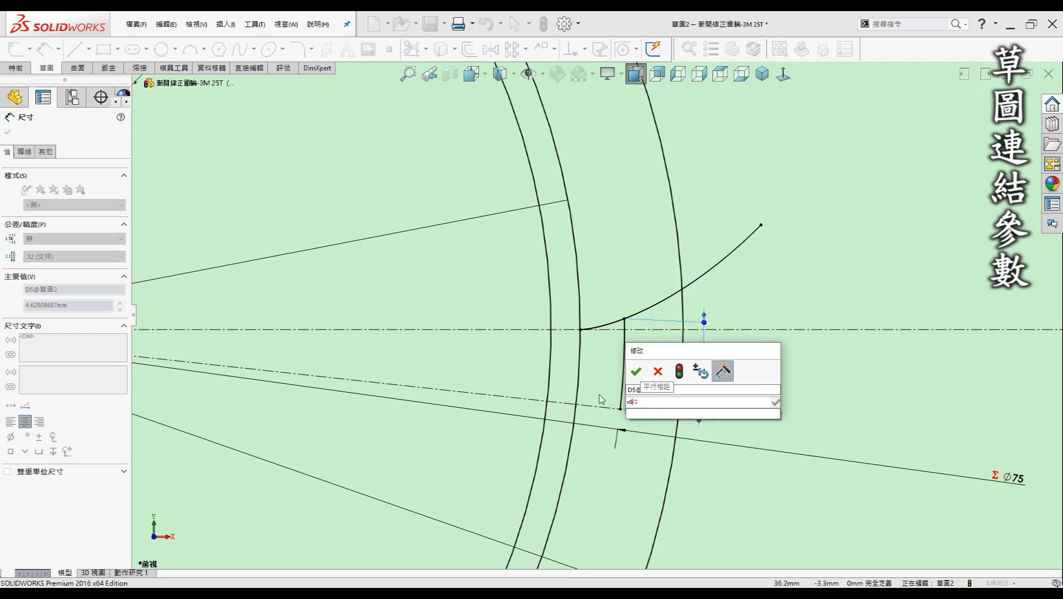
key("Home")
key("Right")
type("\"")
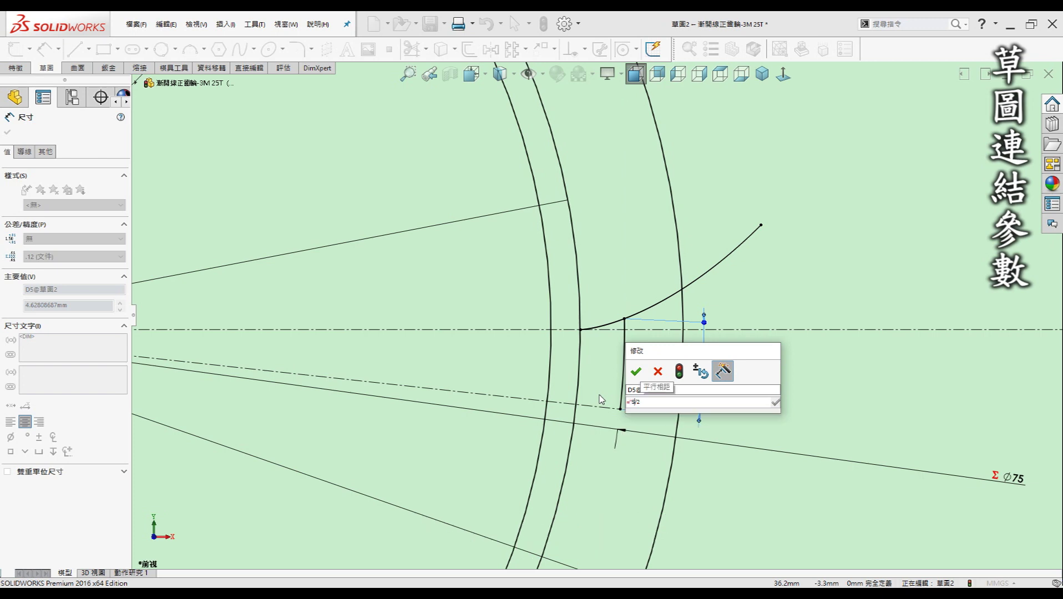
left_click(635, 371)
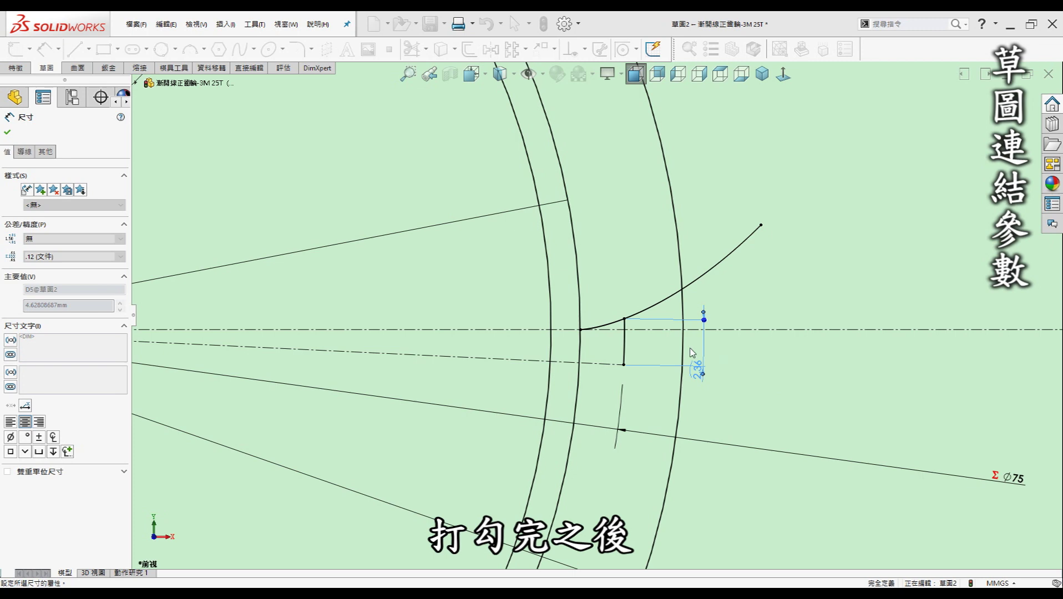
Move the arc-length dimension's text to the middle of its dimension line, between the extension lines.
scroll(699, 355, "down", 2)
left_click_drag(700, 381, 688, 339)
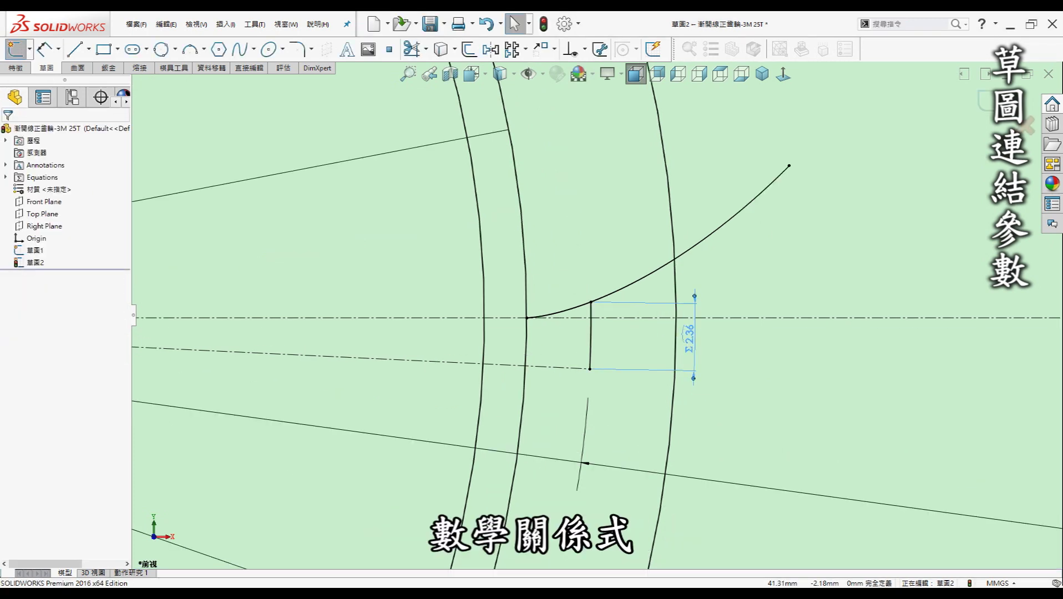
left_click(429, 259)
Draw a horizontal line from the involute's start point on the base circle inward to the smallest circle, the root circle.
scroll(492, 268, "up", 2)
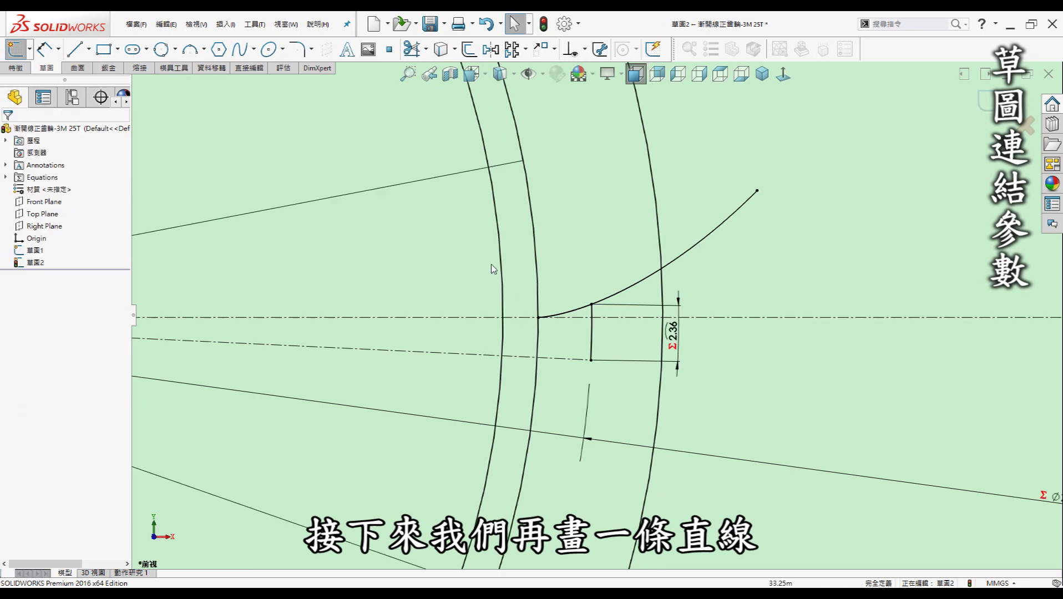
scroll(497, 272, "up", 3)
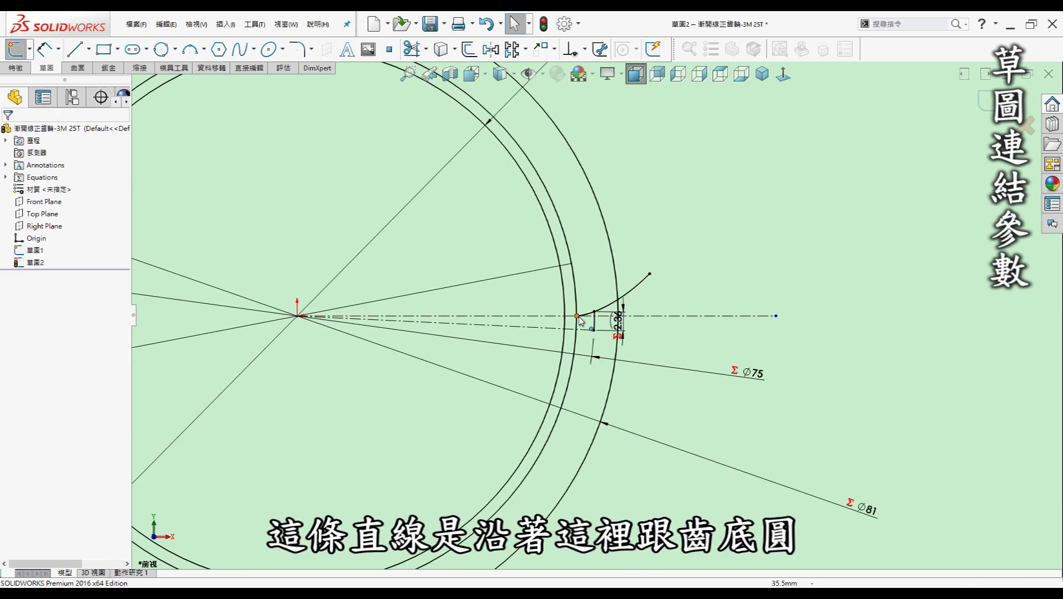
scroll(534, 212, "up", 2)
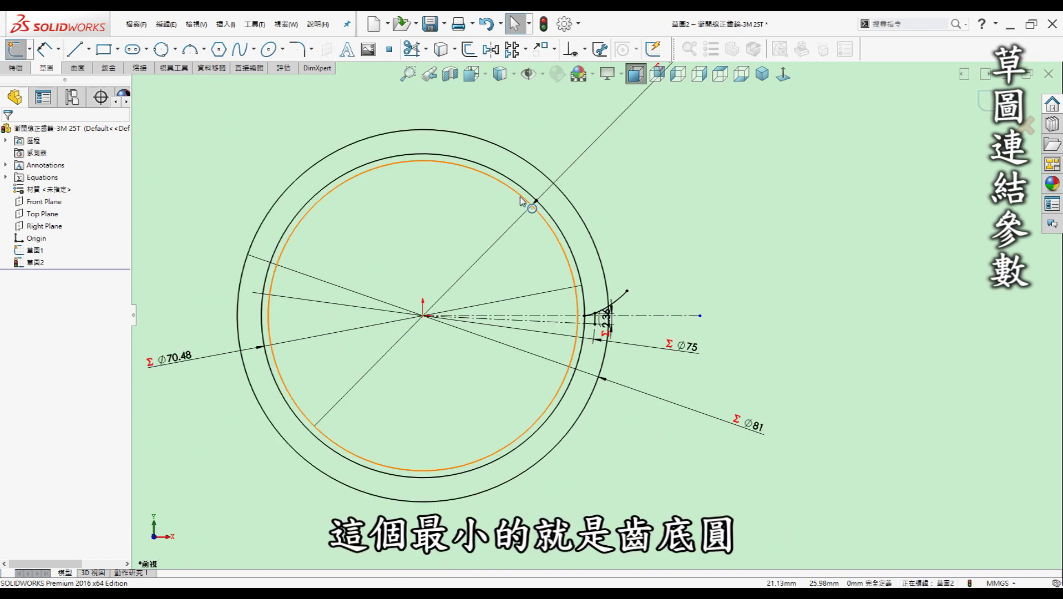
scroll(541, 240, "down", 4)
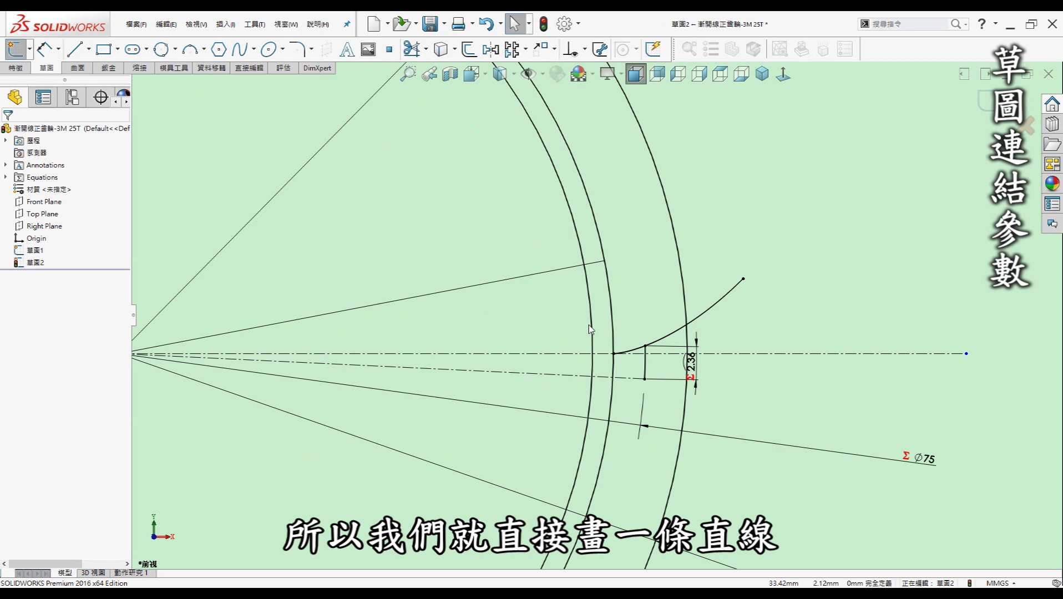
key("l")
scroll(611, 355, "down", 3)
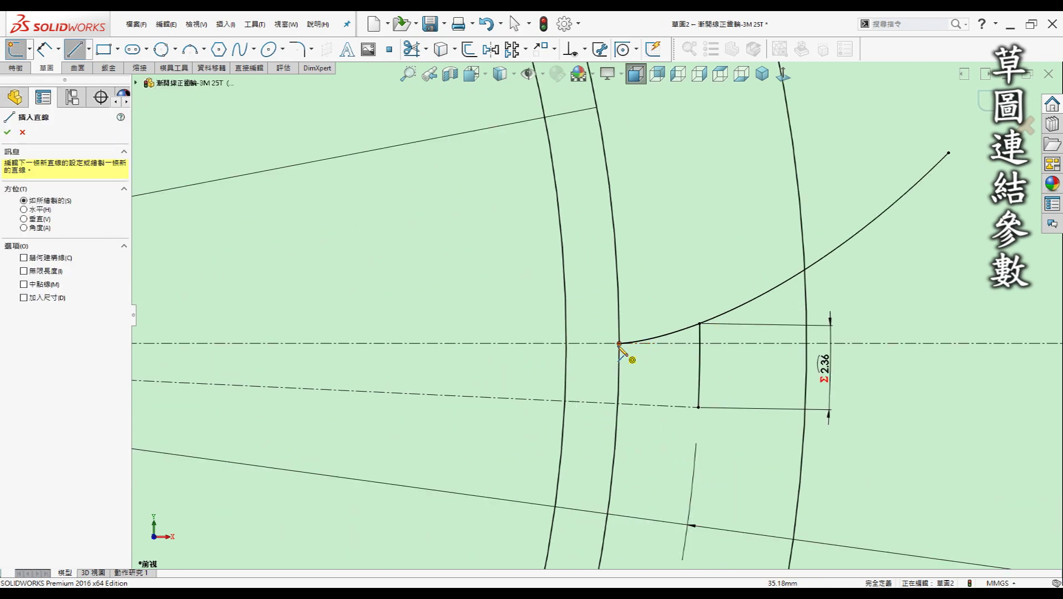
left_click(619, 344)
left_click(566, 344)
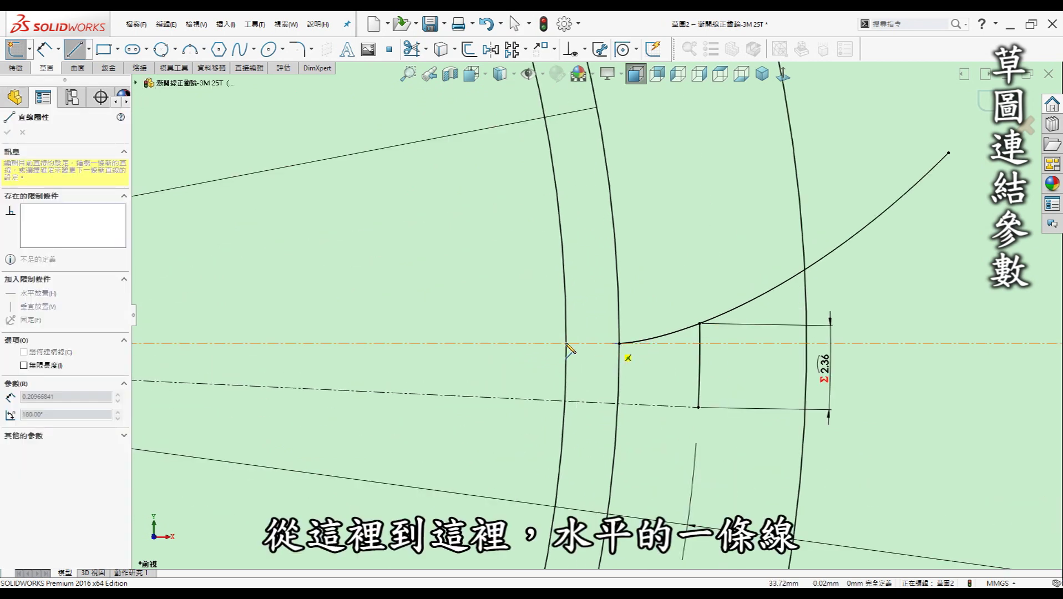
left_click(565, 344)
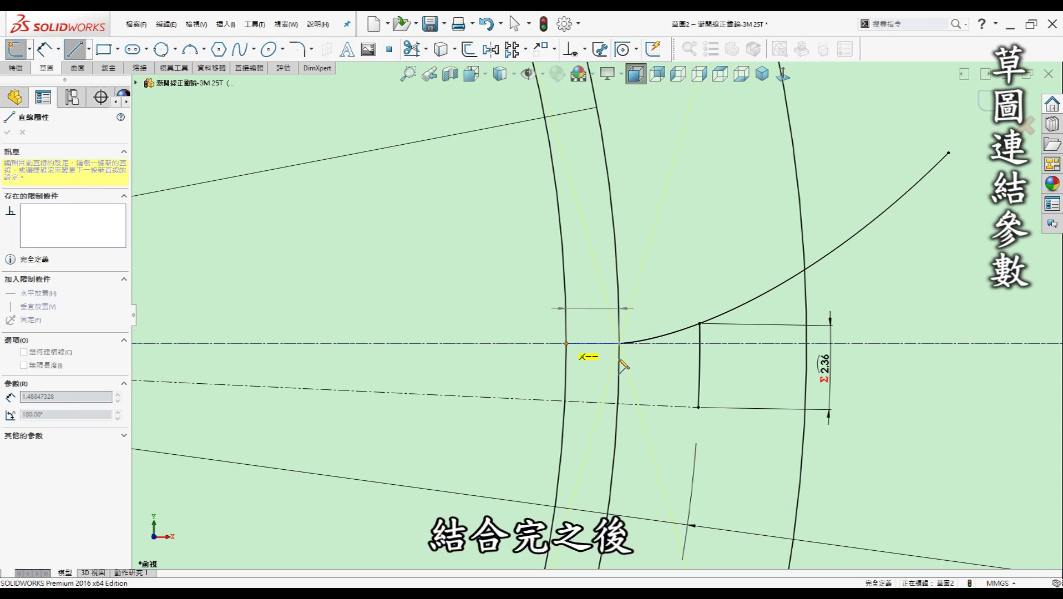
key("Escape")
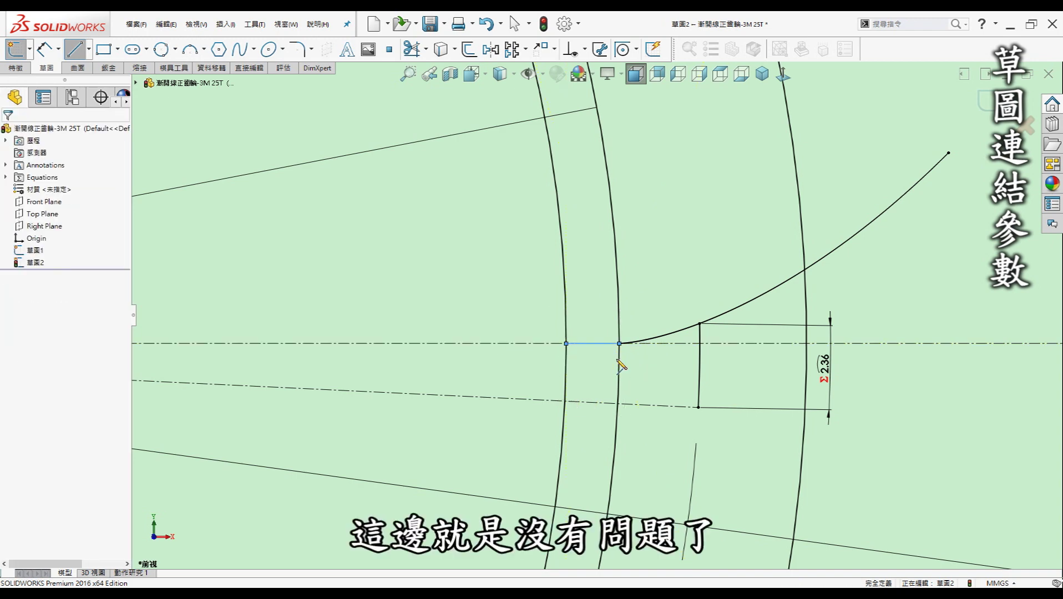
Mirror the short horizontal line and the involute curve about the sloping construction line, keeping the originals.
scroll(622, 361, "up", 3)
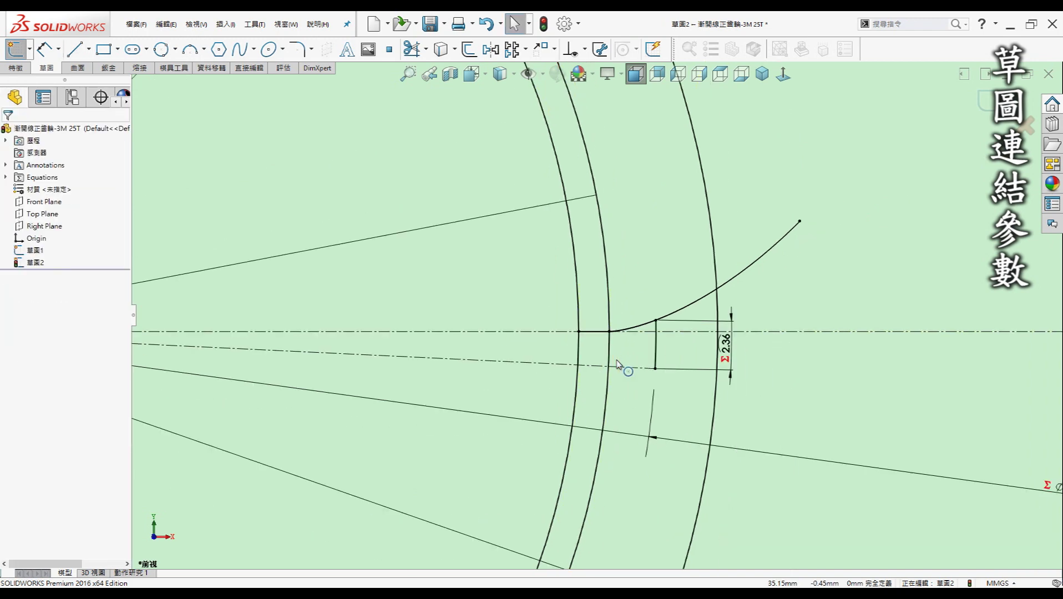
left_click(586, 369)
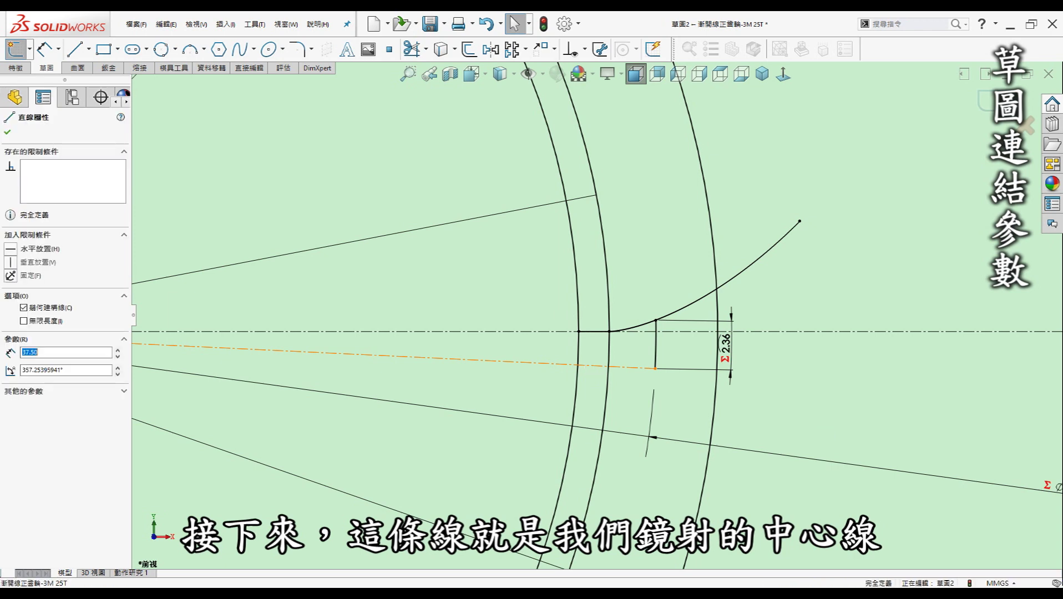
left_click(845, 423)
left_click(490, 48)
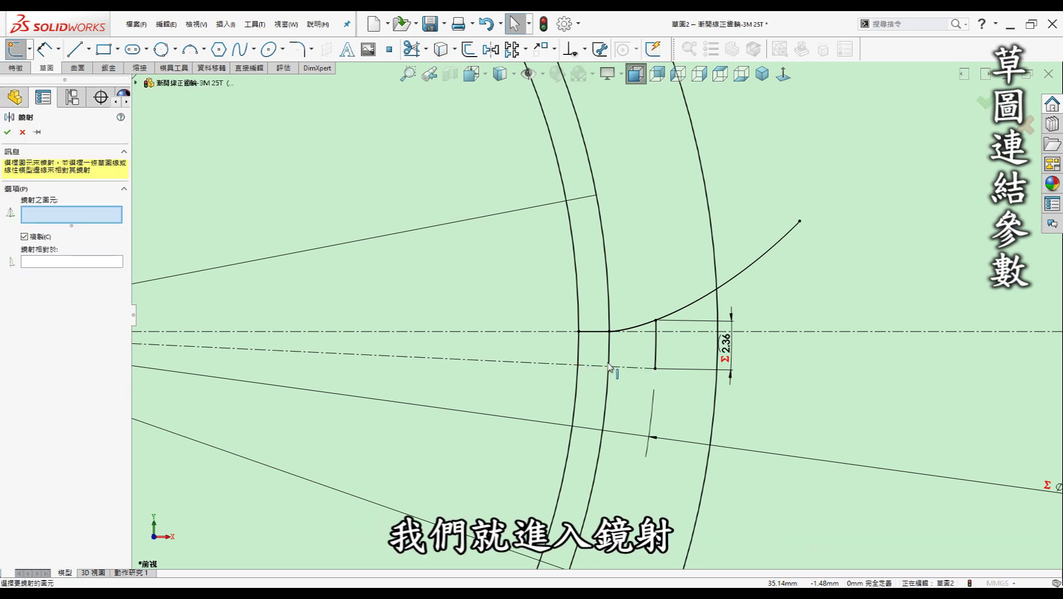
left_click(591, 332)
left_click(707, 302)
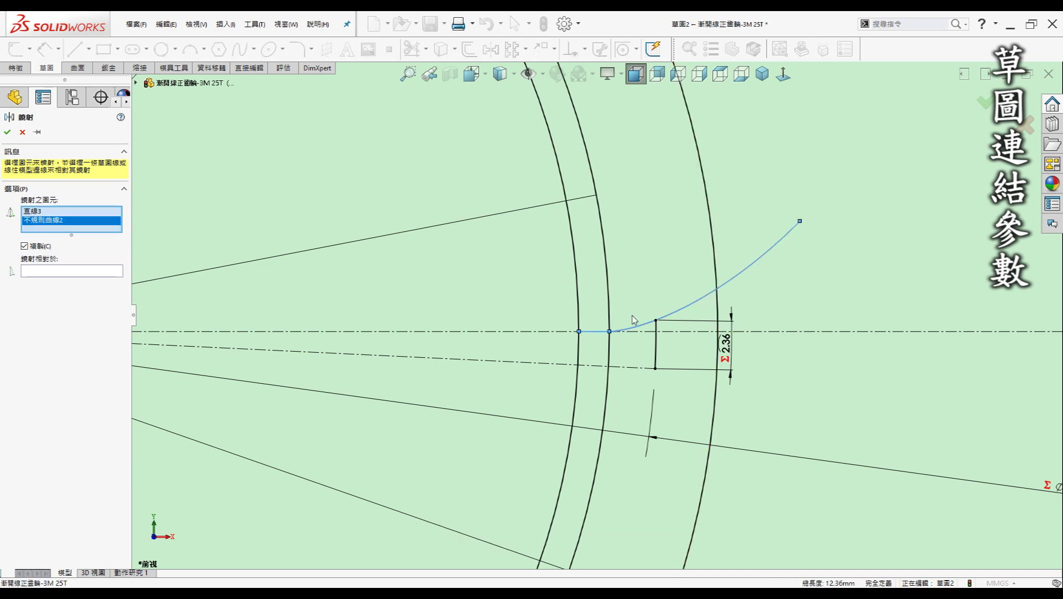
left_click(80, 272)
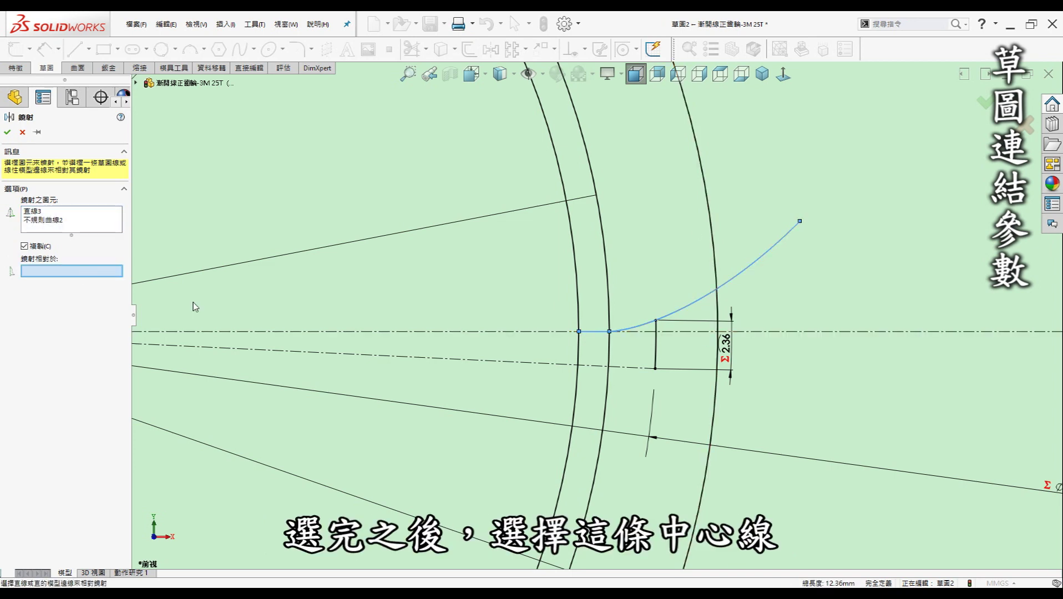
left_click(519, 366)
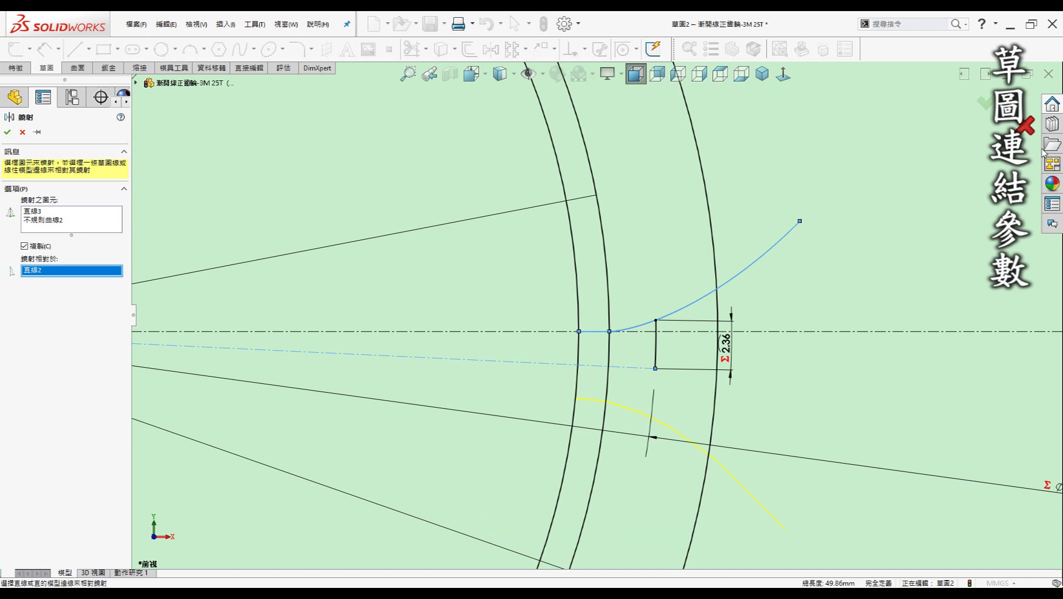
left_click(985, 102)
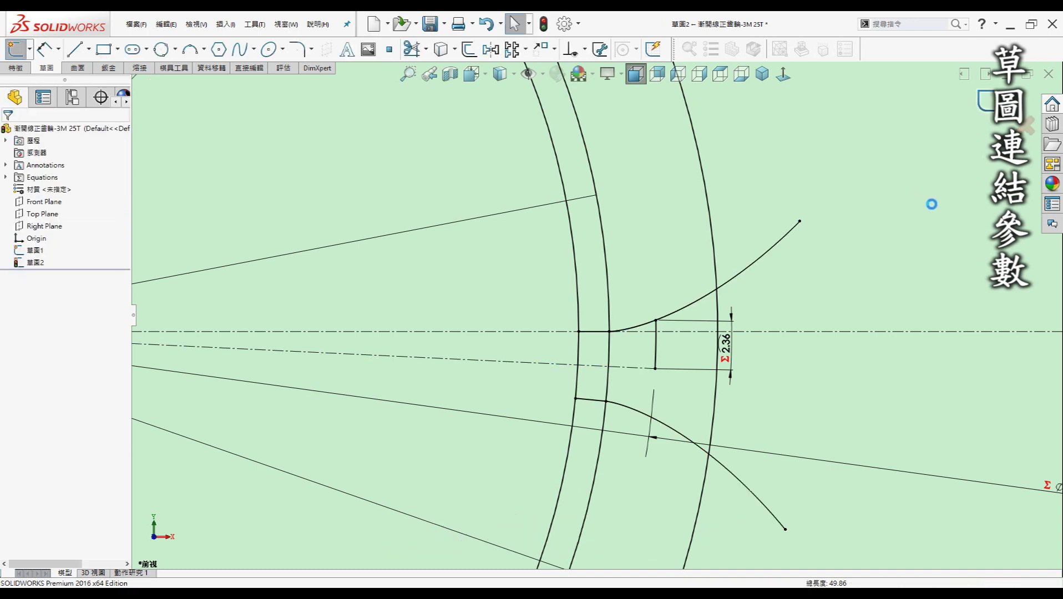
scroll(904, 219, "up", 8)
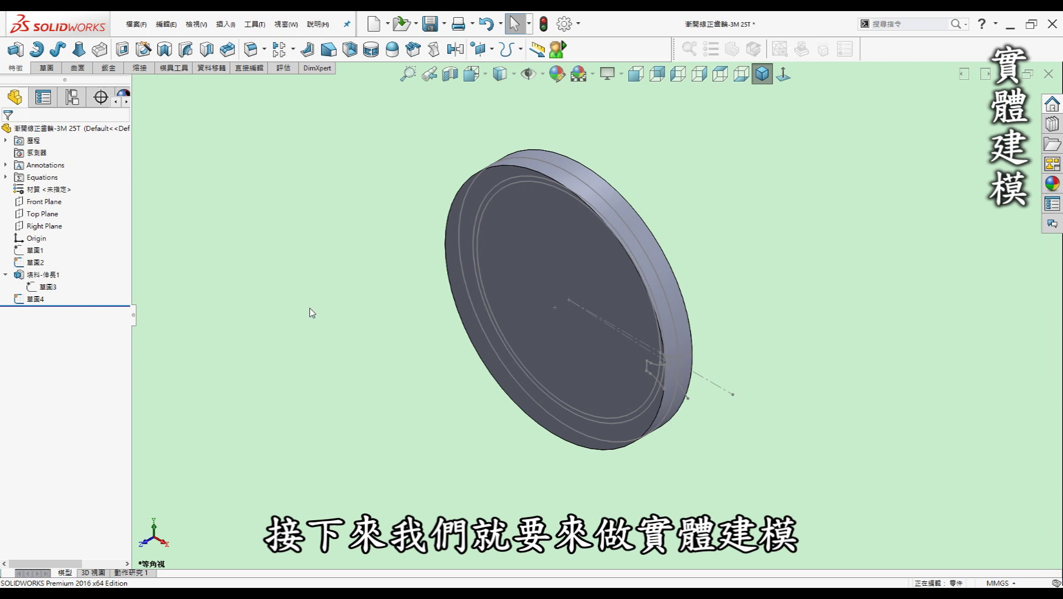
Open the extruded disc's sketch, examine the outer circle that defines the gear's outside diameter, and exit the sketch.
middle_click_drag(304, 305, 305, 302)
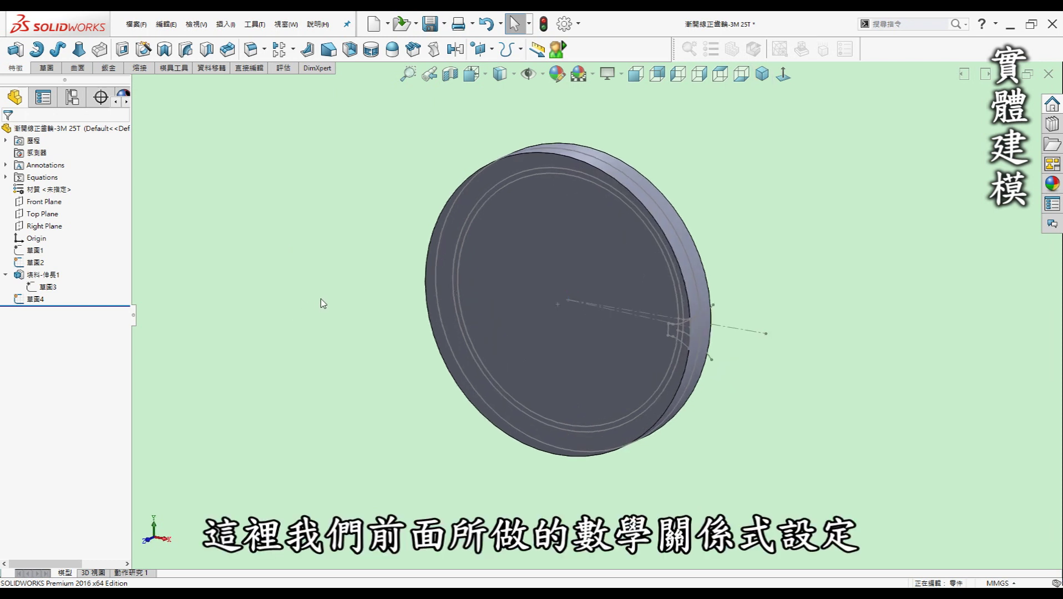
middle_click_drag(320, 299, 317, 288)
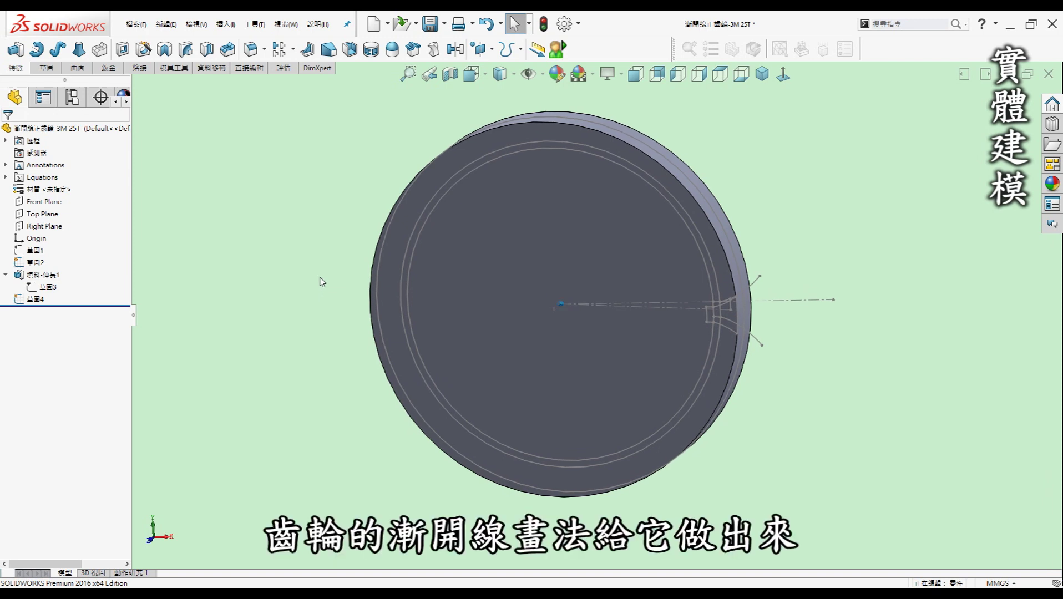
middle_click_drag(320, 282, 366, 276)
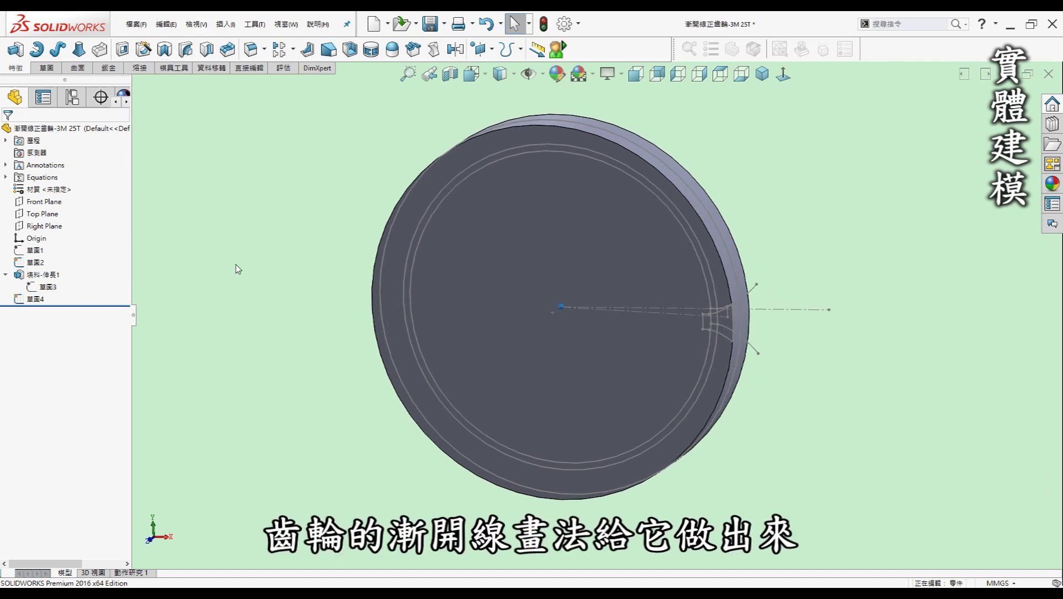
left_click(35, 287)
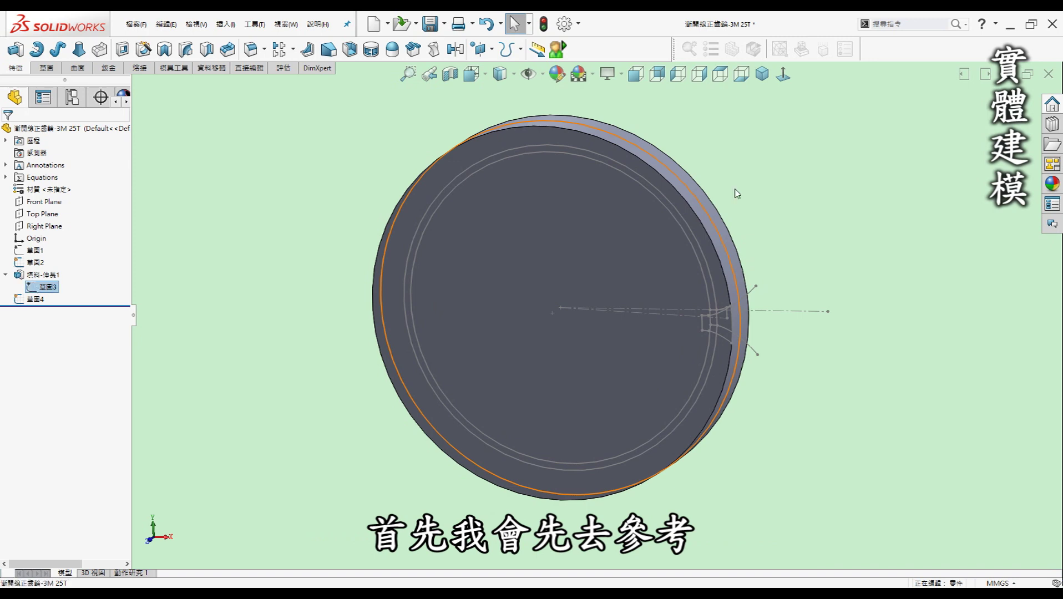
double_click(387, 296)
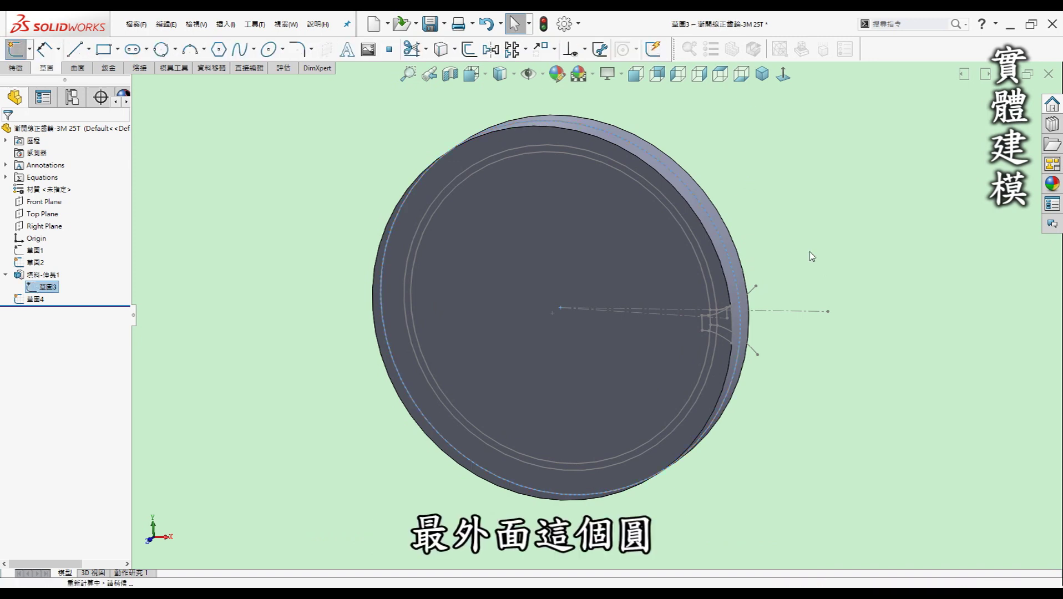
left_click(806, 167)
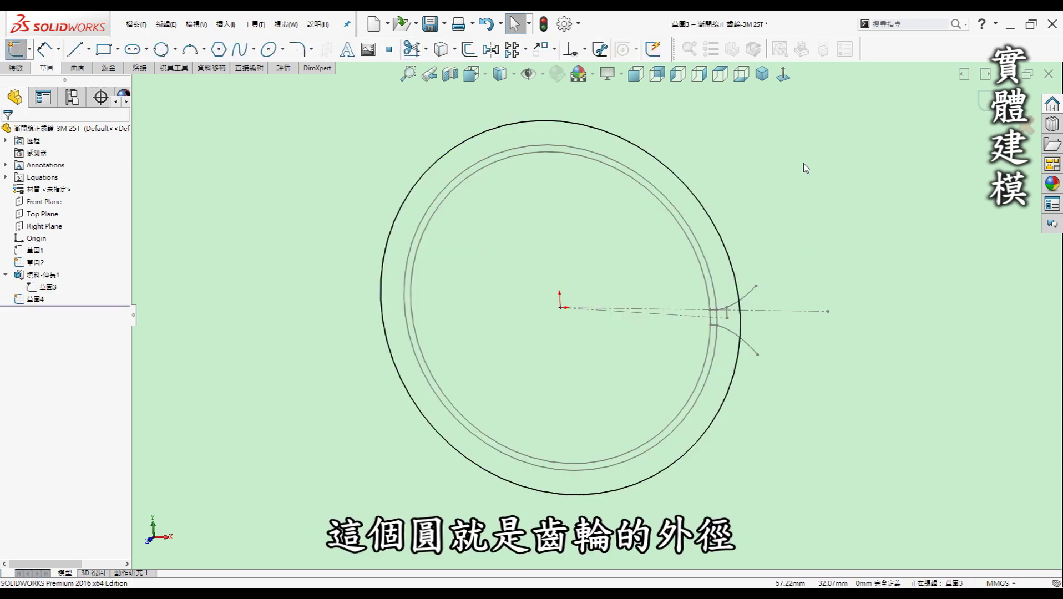
left_click(986, 101)
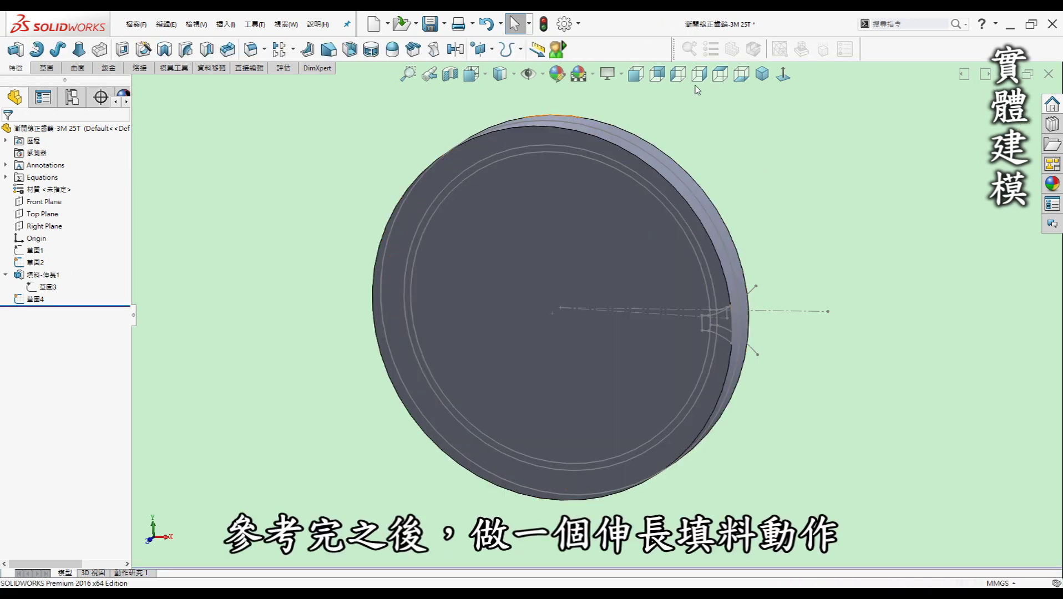
Open the tooth-space sketch on the disc's face for editing and examine its closed profile.
left_click(762, 74)
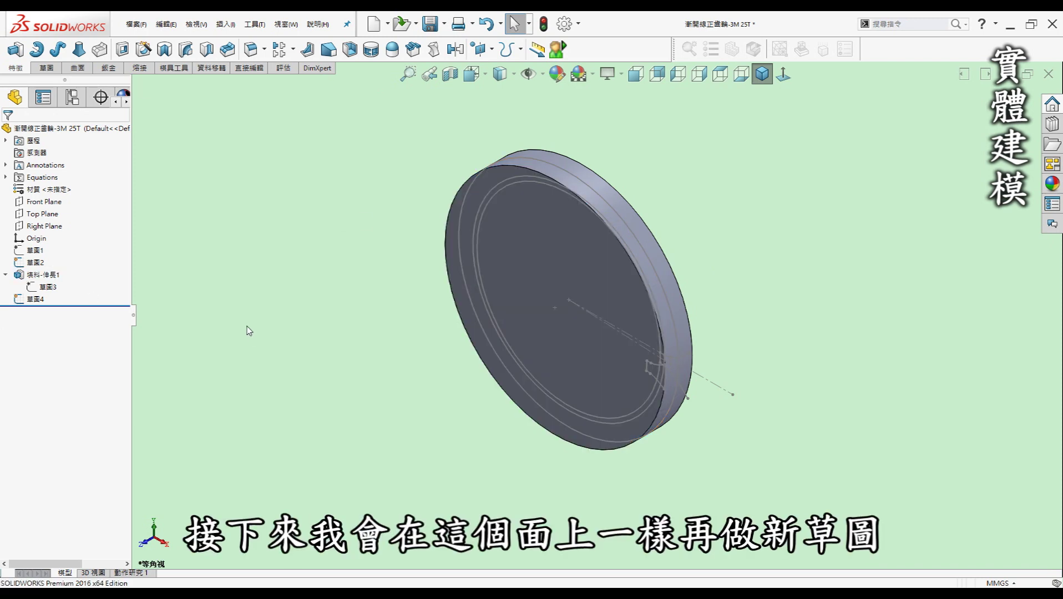
left_click(30, 300)
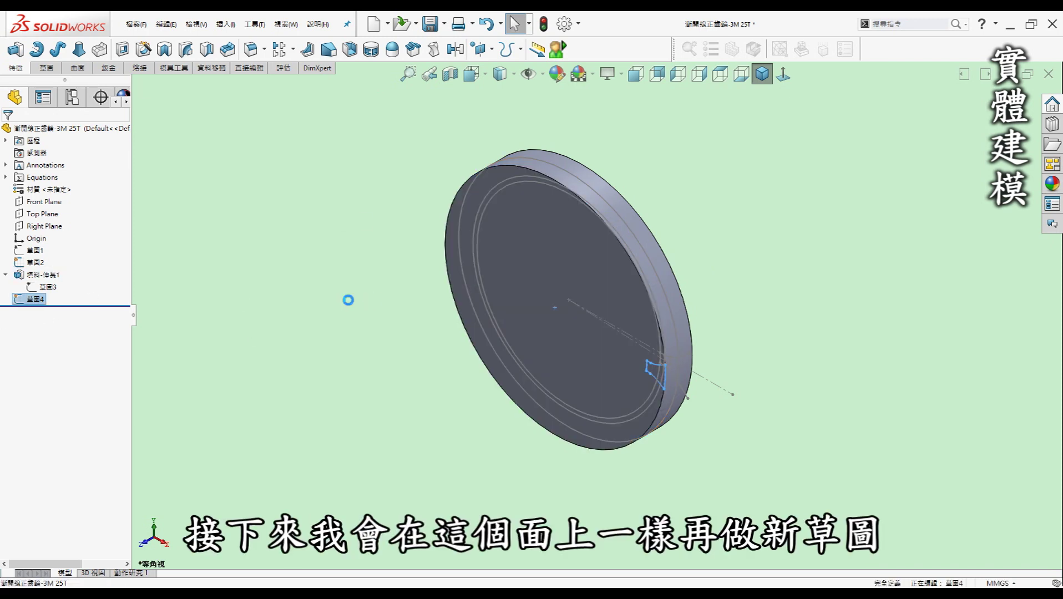
left_click(346, 299)
left_click(783, 76)
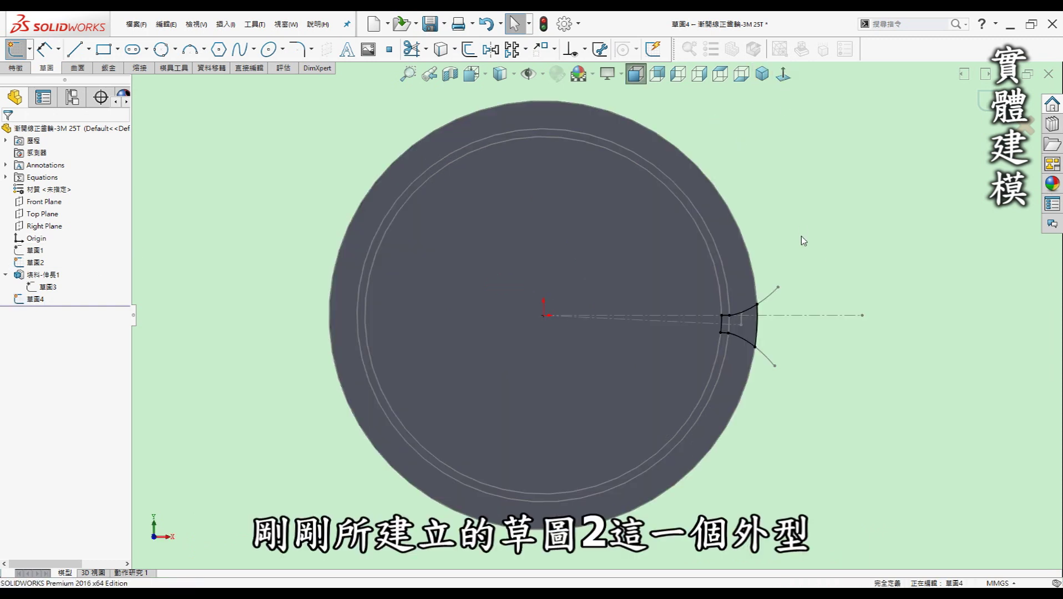
scroll(744, 317, "down", 5)
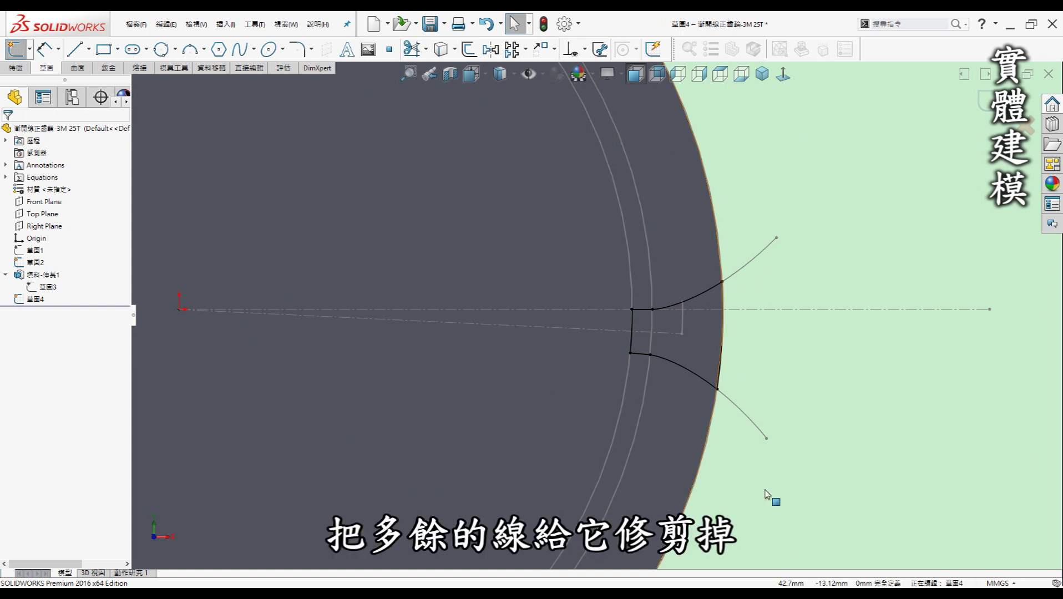
scroll(738, 313, "up", 2)
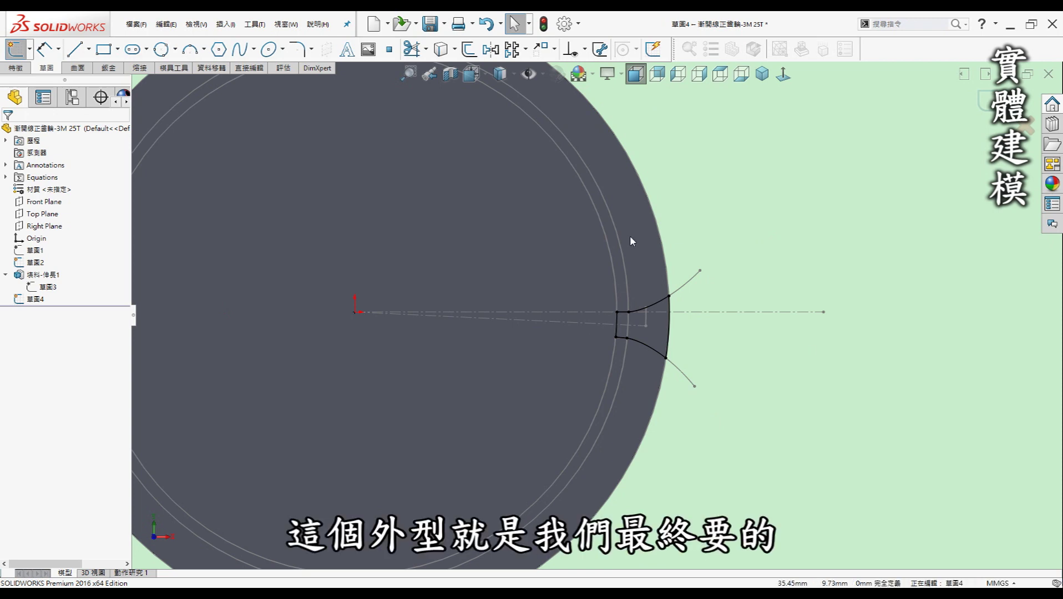
Hide the reference sketches containing the gear circles and involute curves, and exit the tooth-space sketch.
left_click(35, 262)
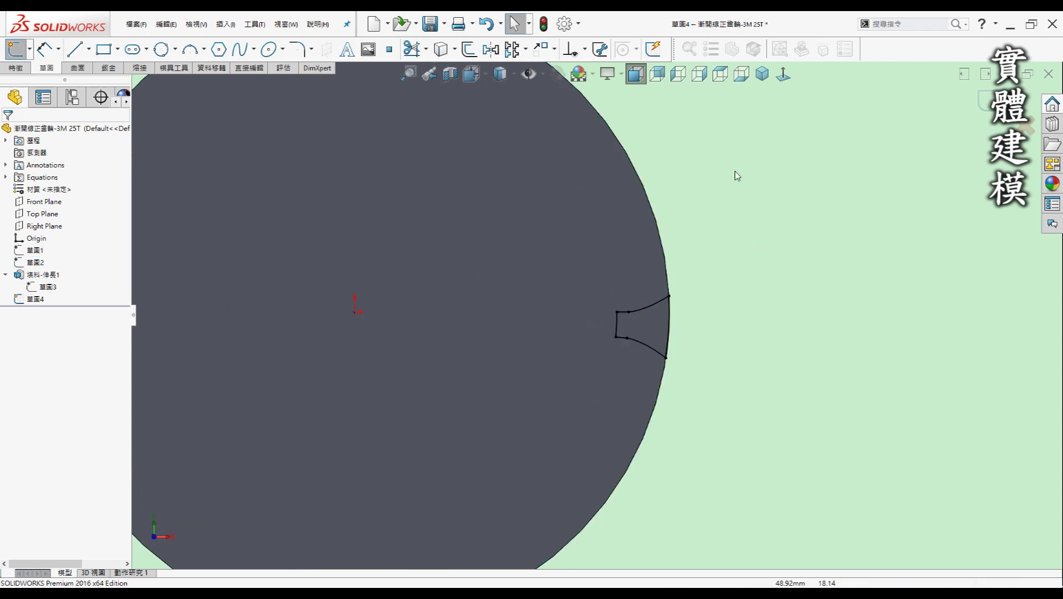
scroll(499, 299, "up", 3)
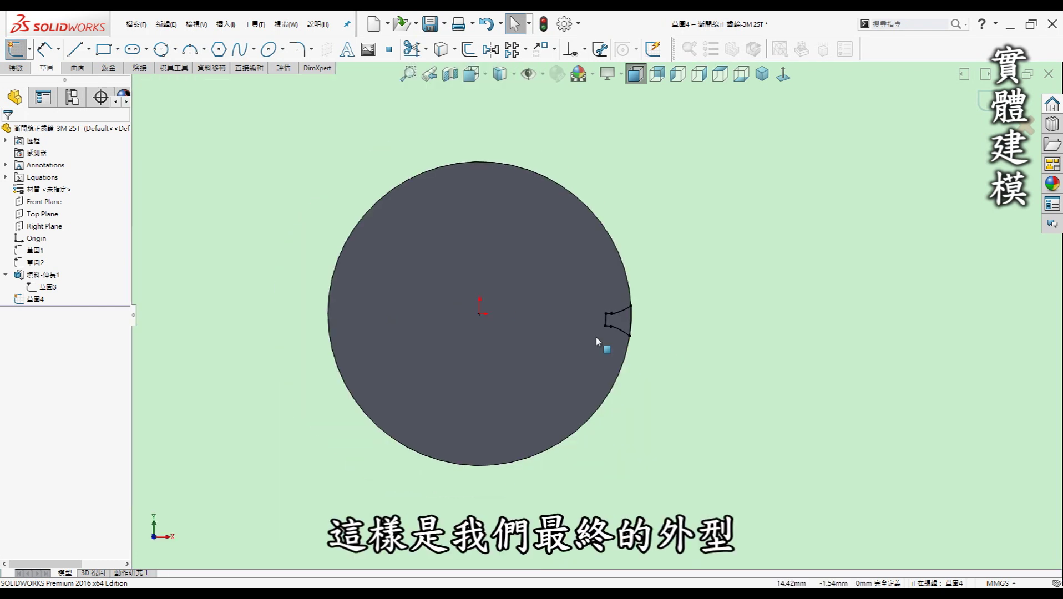
left_click(986, 102)
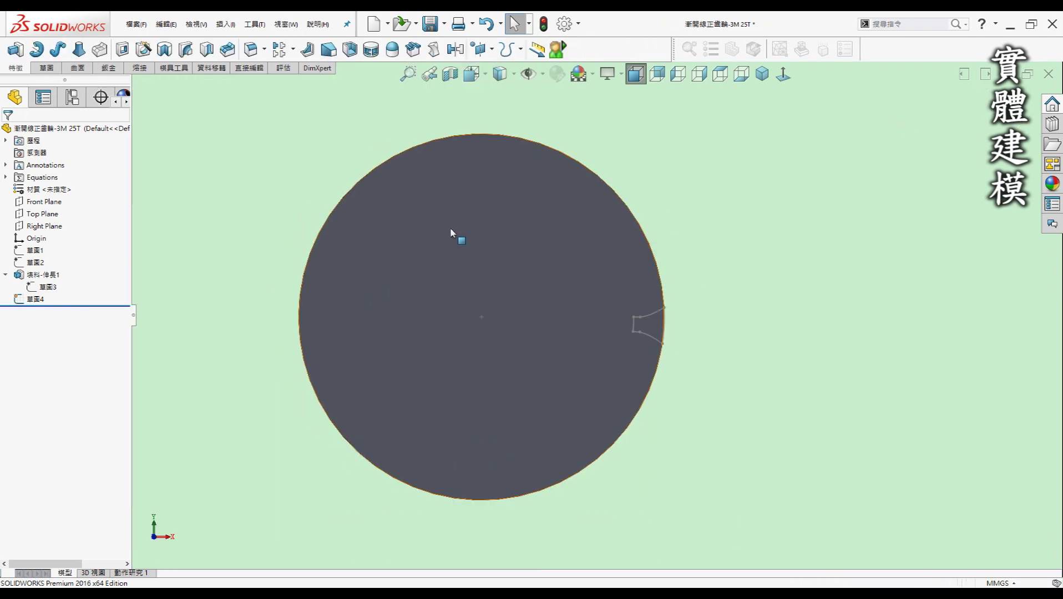
Extrude-cut the tooth-space profile through the disc's full thickness.
left_click(762, 74)
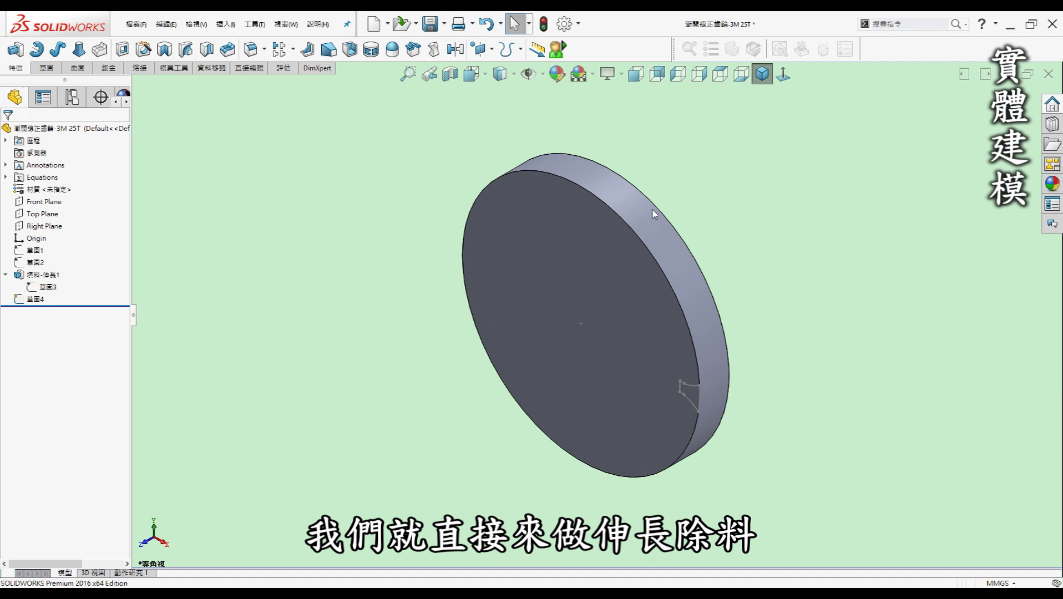
left_click(33, 299)
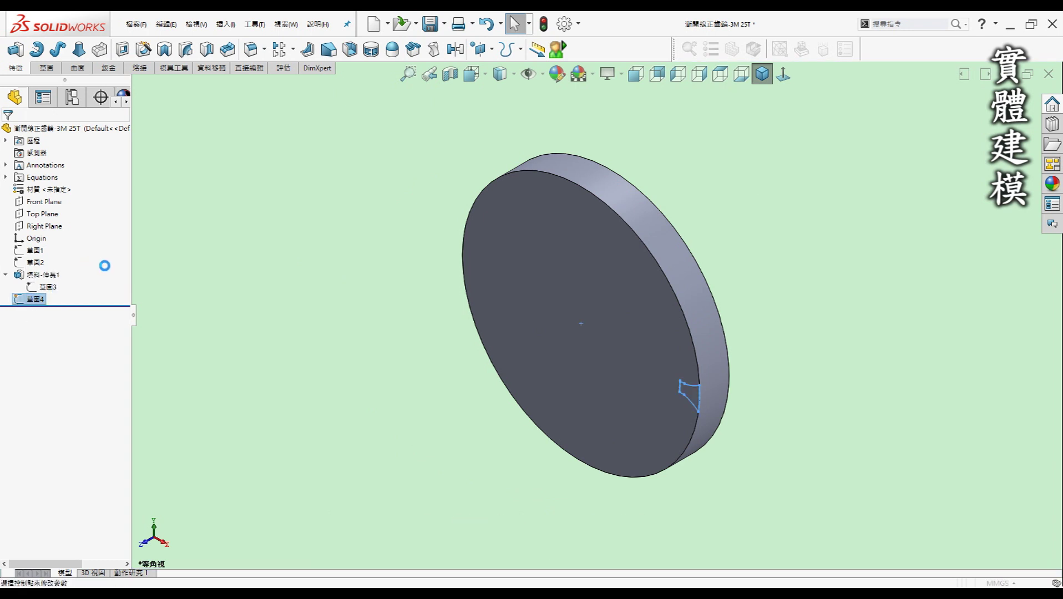
left_click(83, 198)
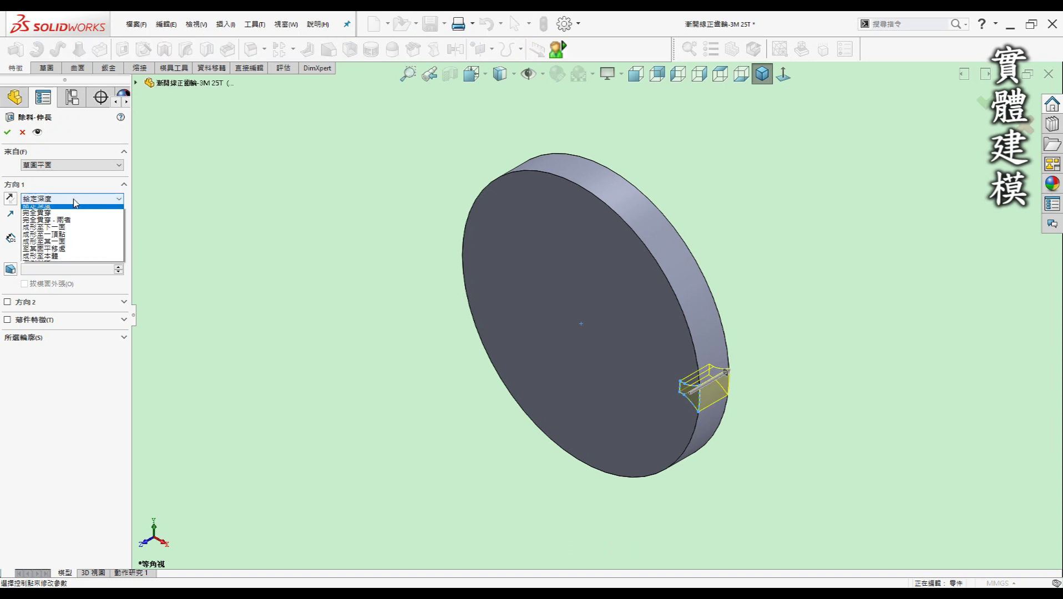
left_click(49, 231)
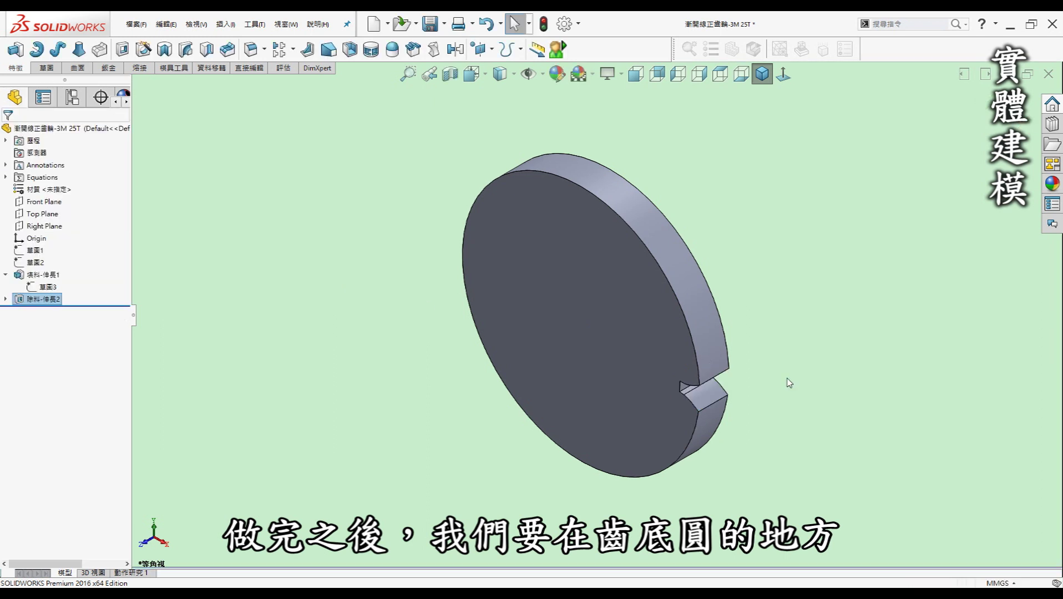
Fillet the two inner root edges of the tooth space with a symmetric radius linked to the variable "R".
key("f")
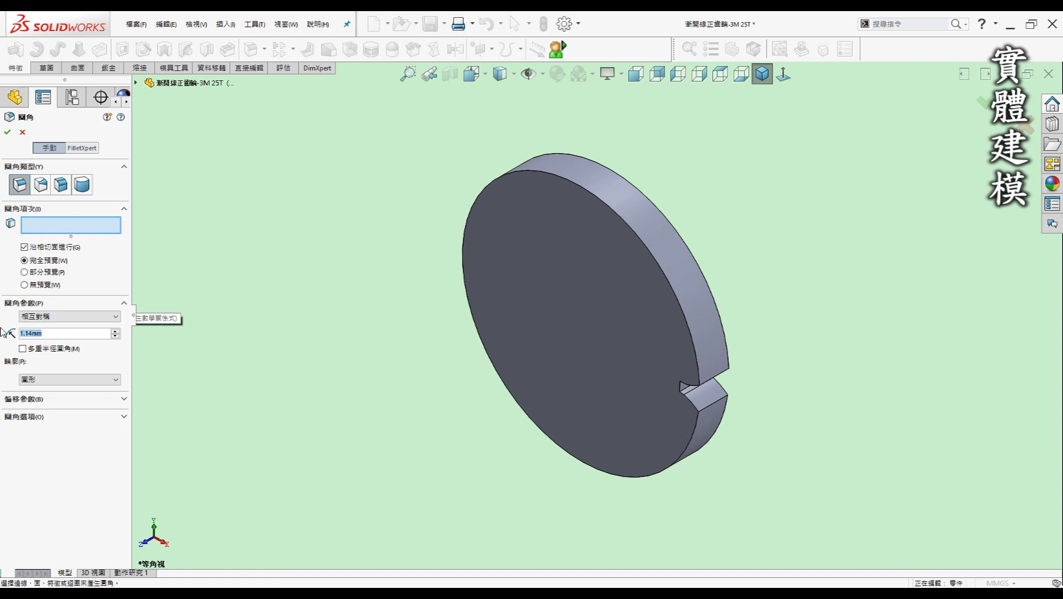
type("=R")
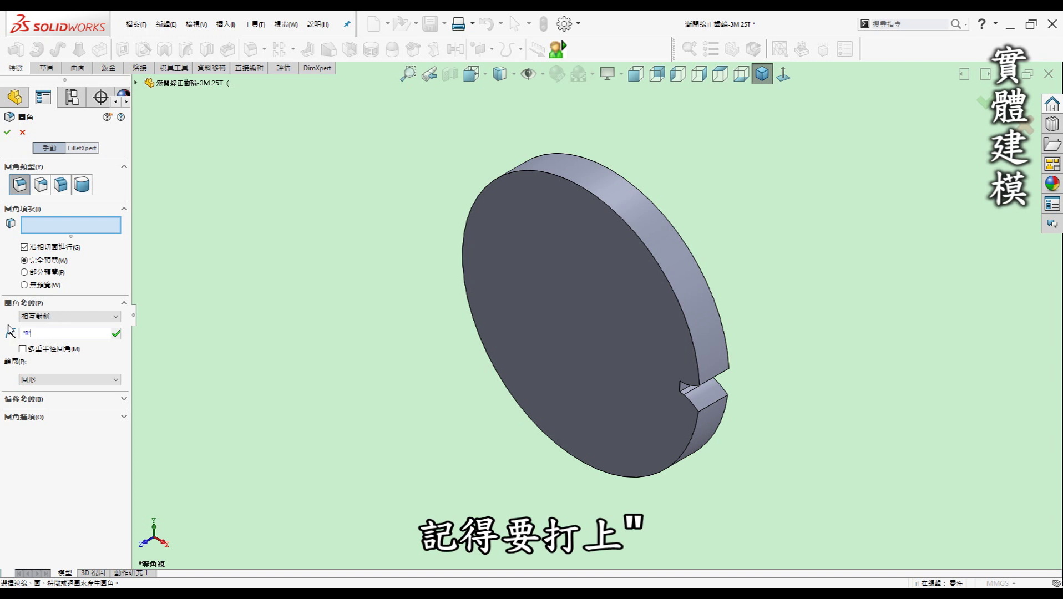
left_click(116, 333)
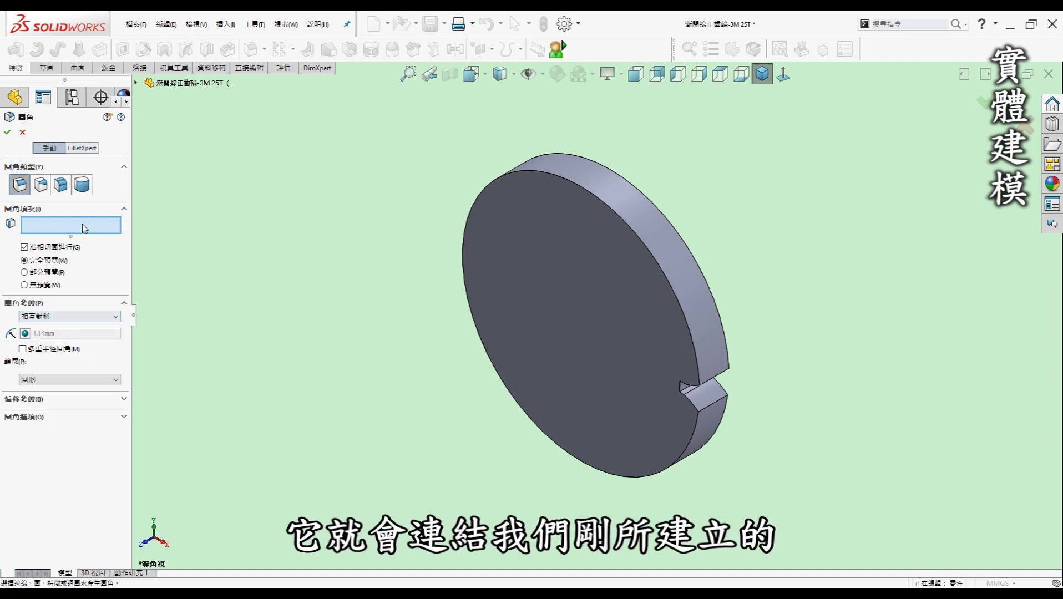
scroll(666, 408, "down", 5)
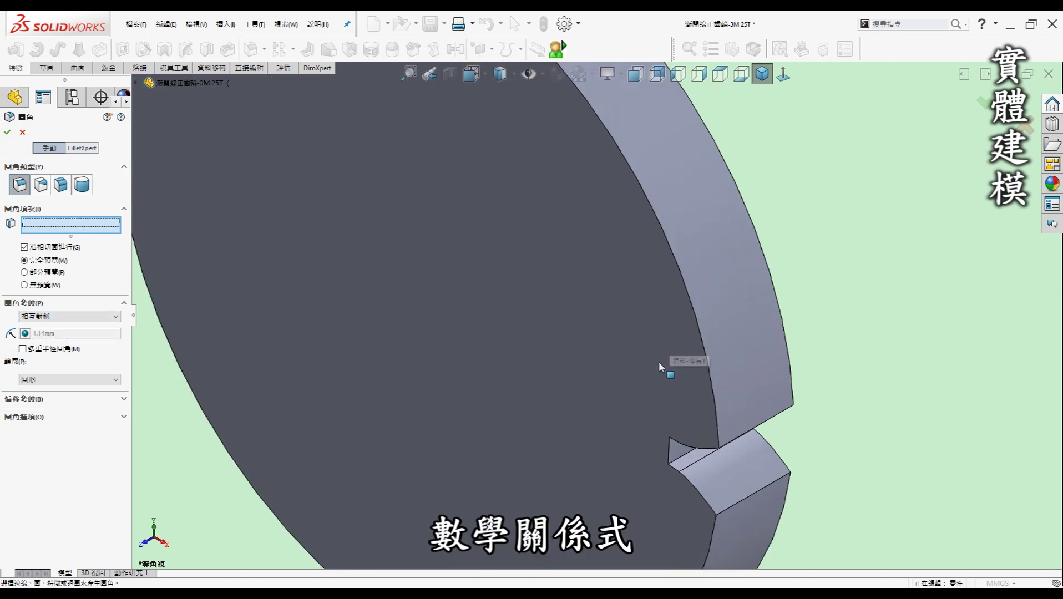
middle_click_drag(677, 413, 669, 455)
left_click(663, 384)
left_click(669, 463)
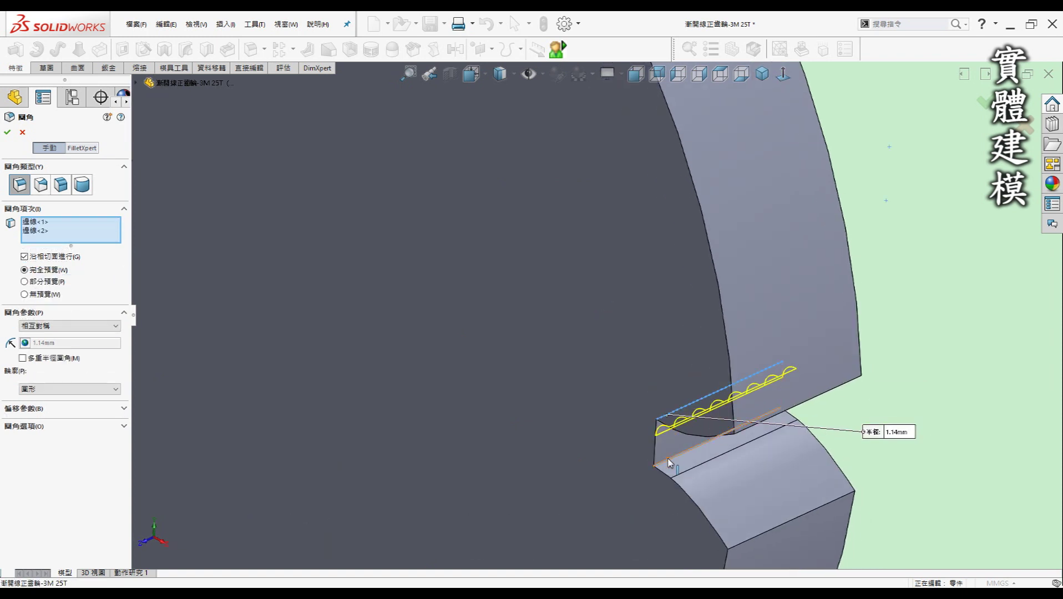
left_click(12, 136)
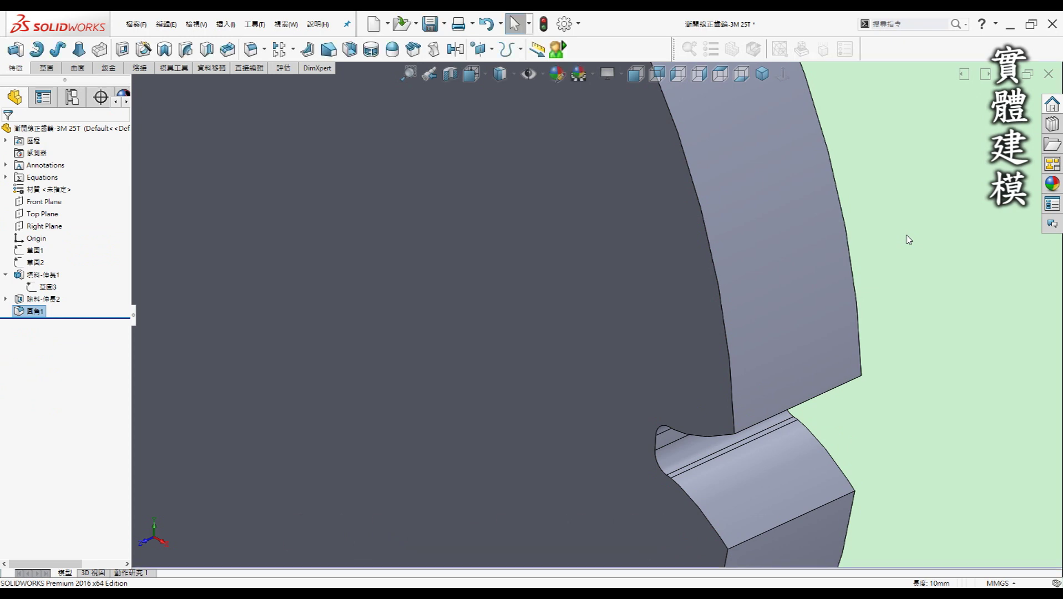
Circular-pattern the tooth-space cut and its fillet around the disc's outer cylindrical face over 360°, equally spaced, with the instance count linked to "T".
scroll(845, 225, "up", 5)
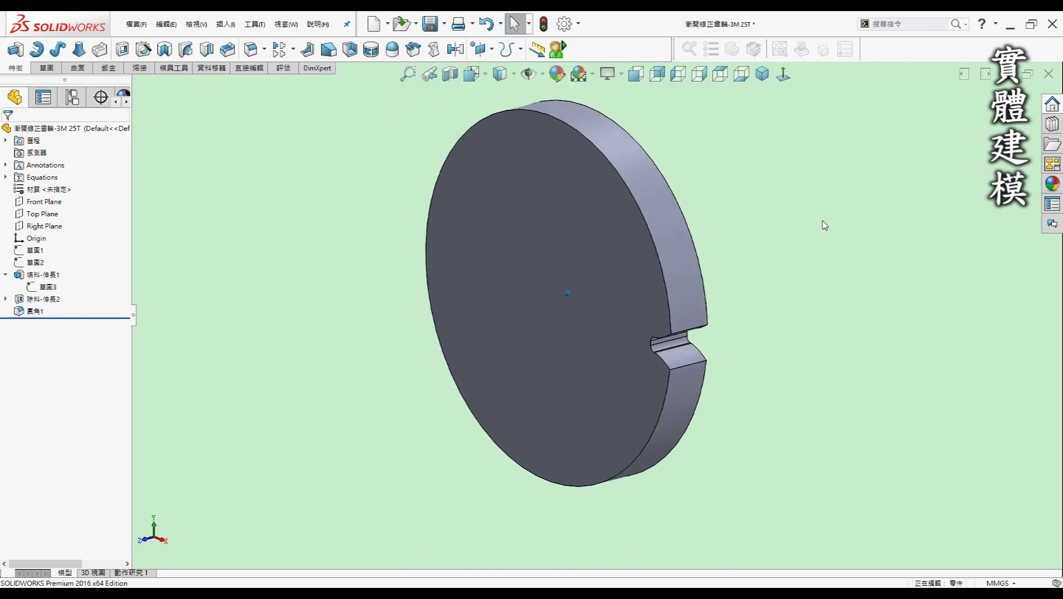
middle_click_drag(831, 230, 833, 217)
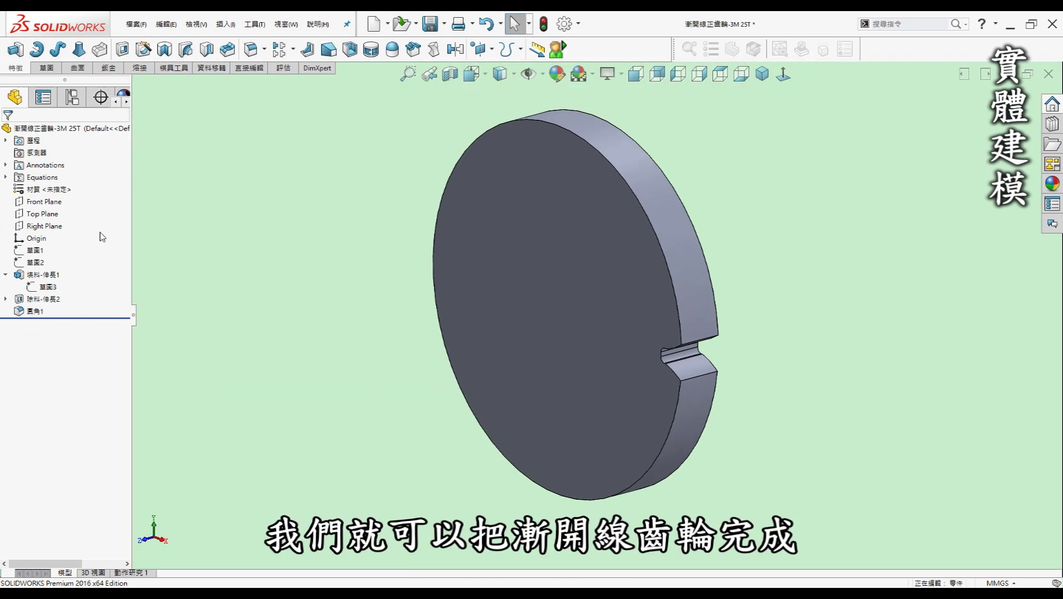
left_click(50, 302)
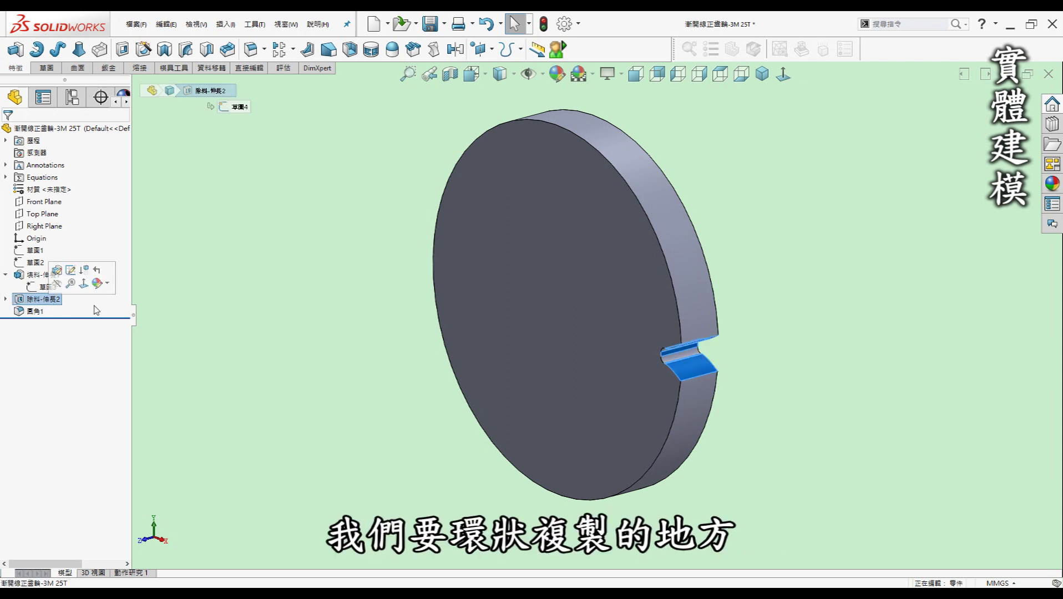
left_click(34, 312, "ctrl")
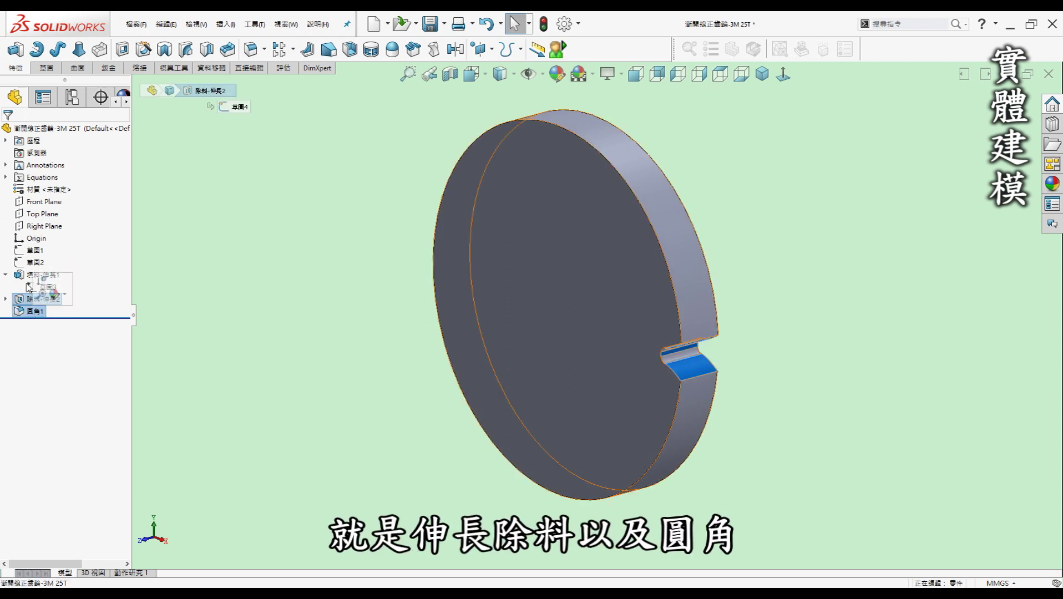
left_click(293, 50)
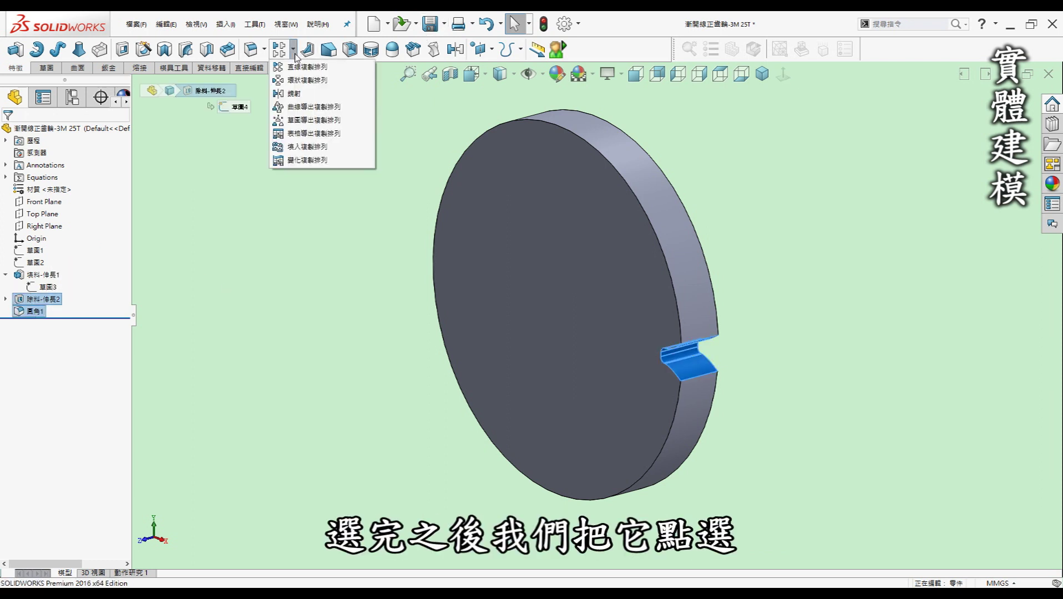
left_click(311, 81)
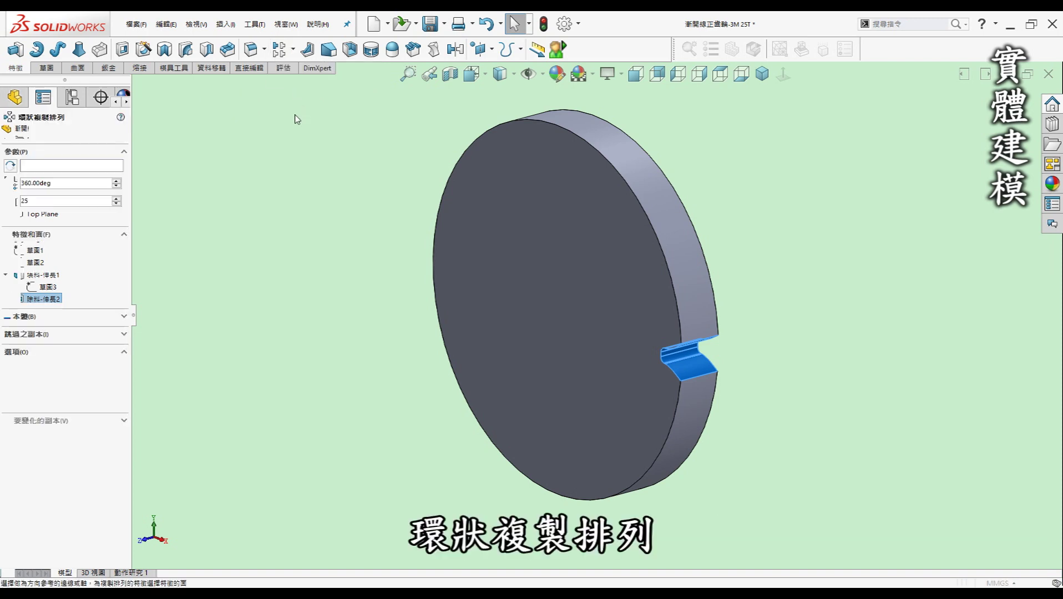
left_click(634, 165)
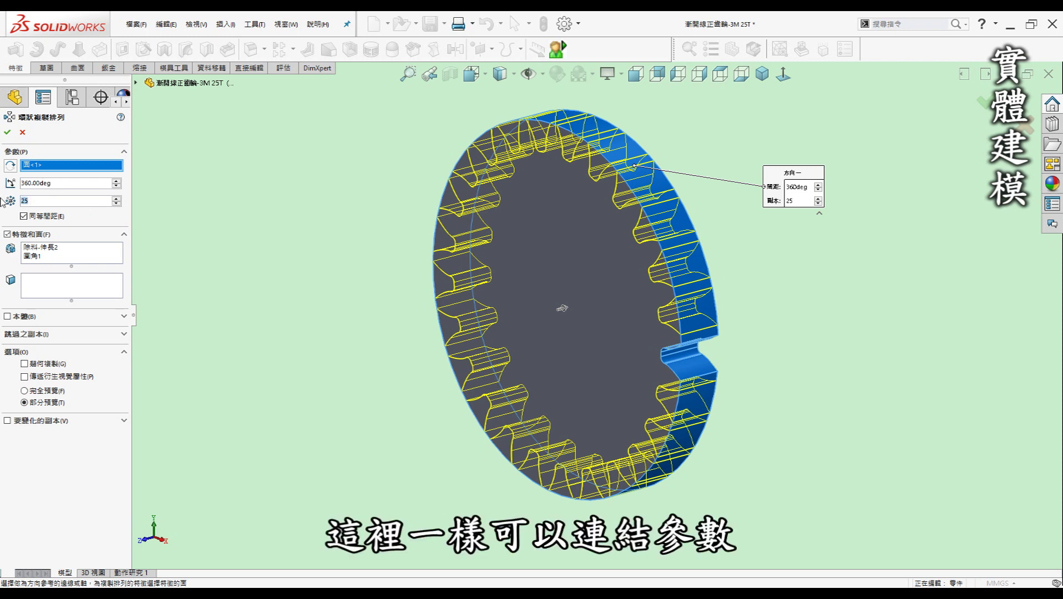
type("=\"T\"")
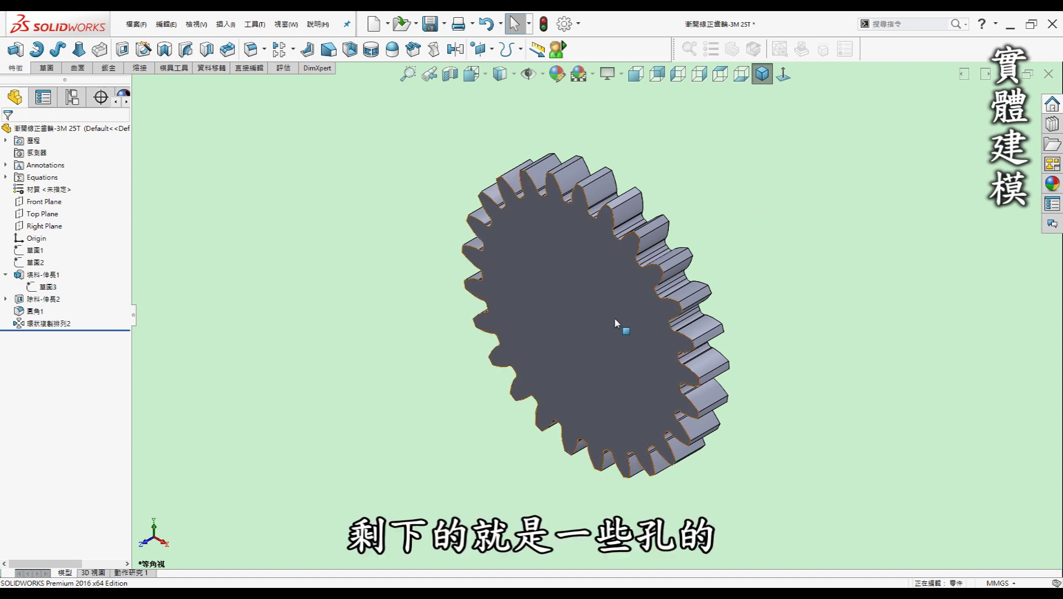
left_click(571, 327)
left_click(638, 268)
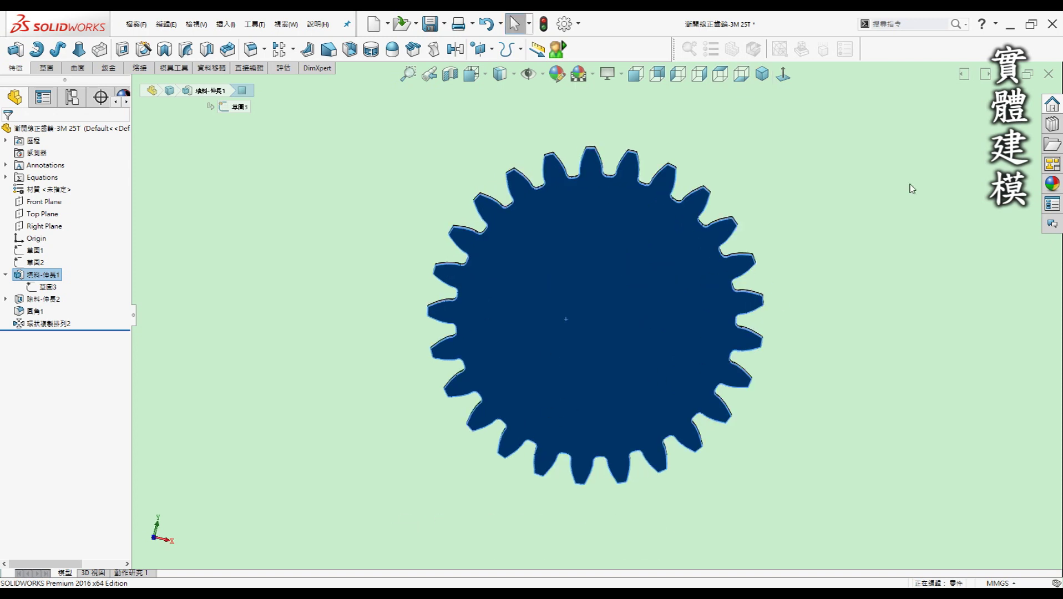
left_click(755, 113)
left_click(762, 74)
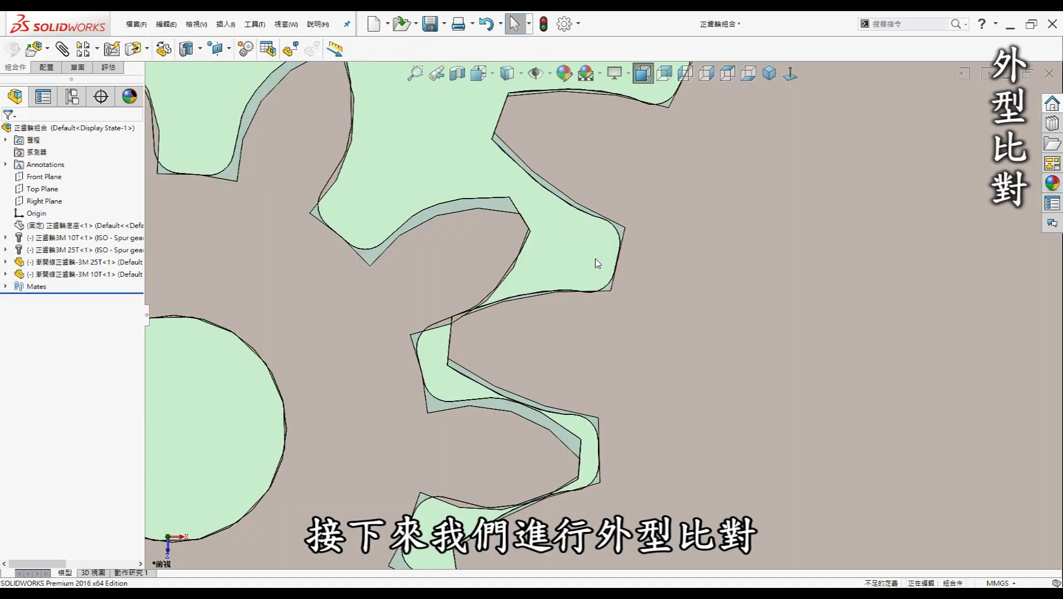
In the 正齒輪組合 assembly, compare the overlaid involute and approximate ISO tooth outlines where the 10-tooth and 25-tooth module 3 gears mesh.
scroll(592, 260, "up", 3)
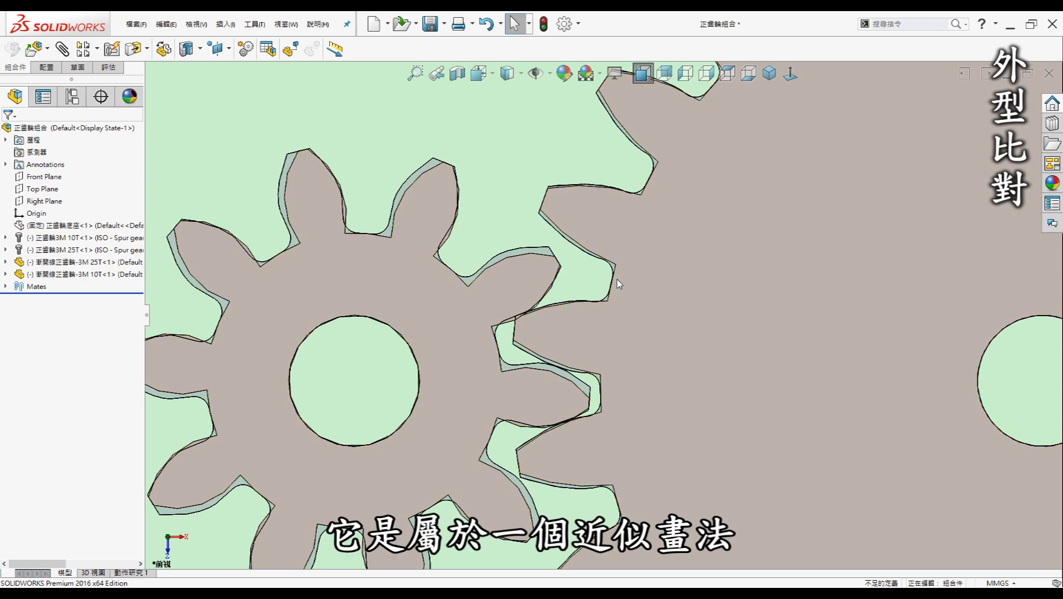
scroll(621, 310, "up", 2)
scroll(555, 314, "down", 5)
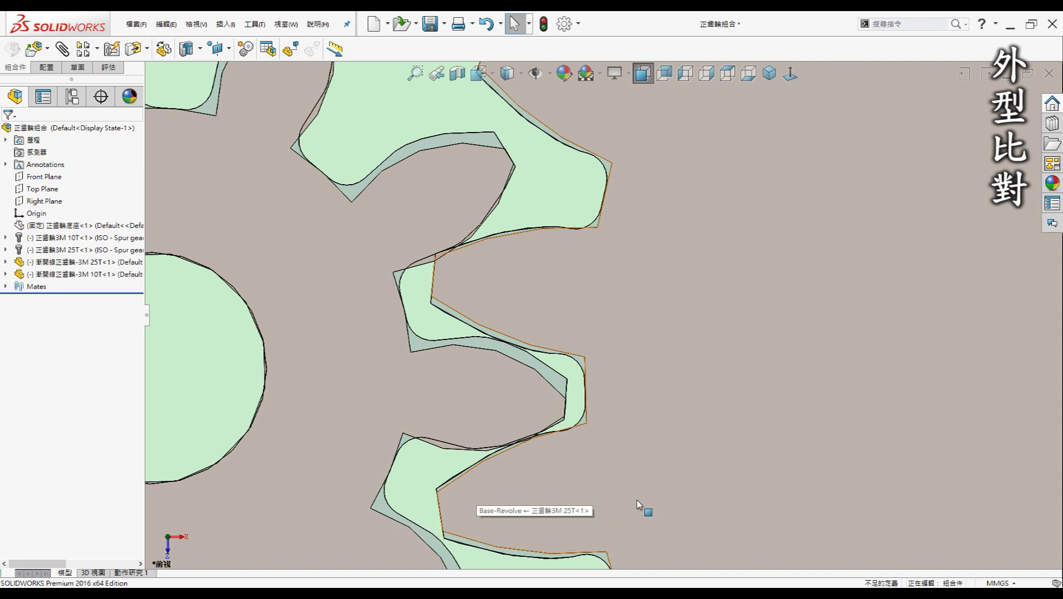
scroll(577, 421, "up", 3)
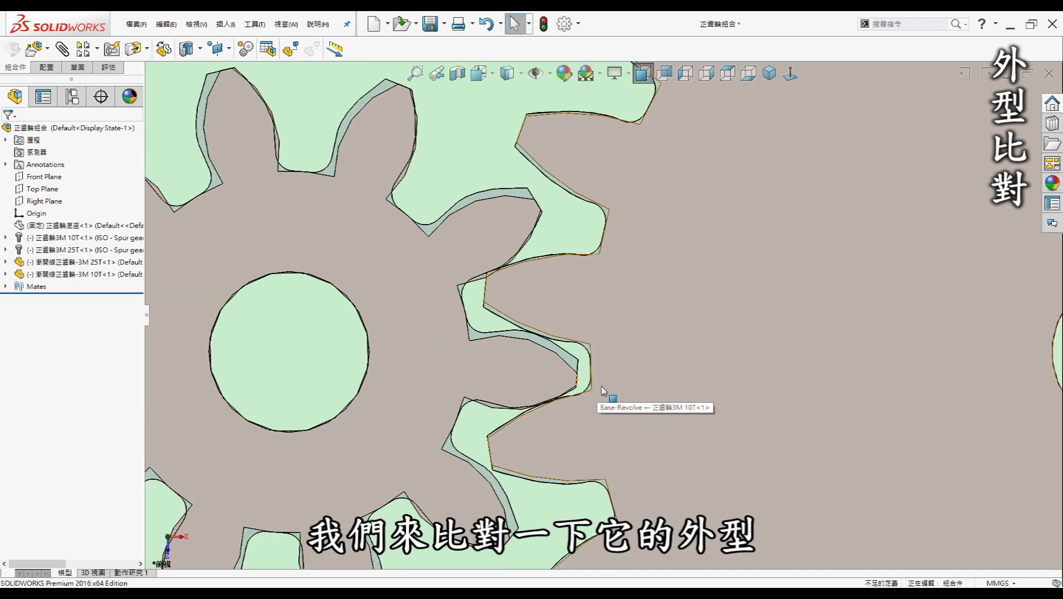
scroll(593, 397, "down", 3)
scroll(547, 378, "down", 2)
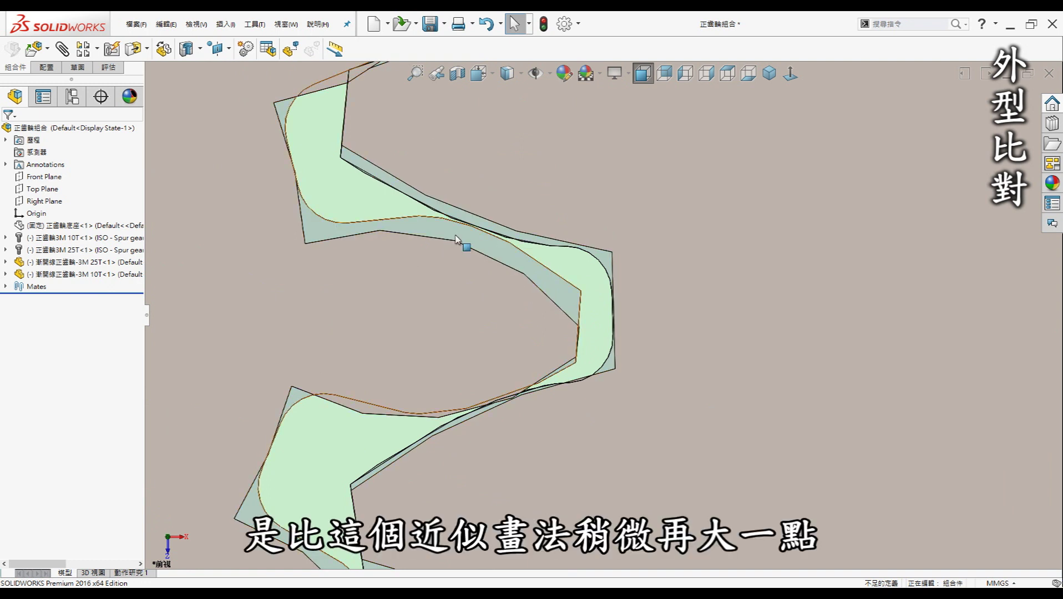
scroll(514, 183, "up", 3)
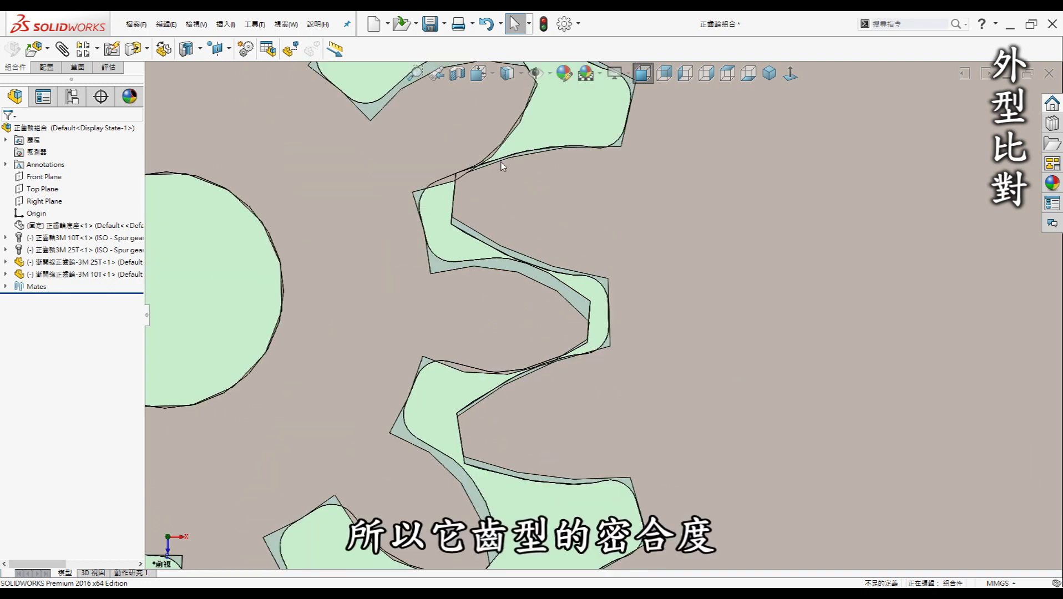
scroll(516, 161, "up", 1)
scroll(531, 162, "down", 4)
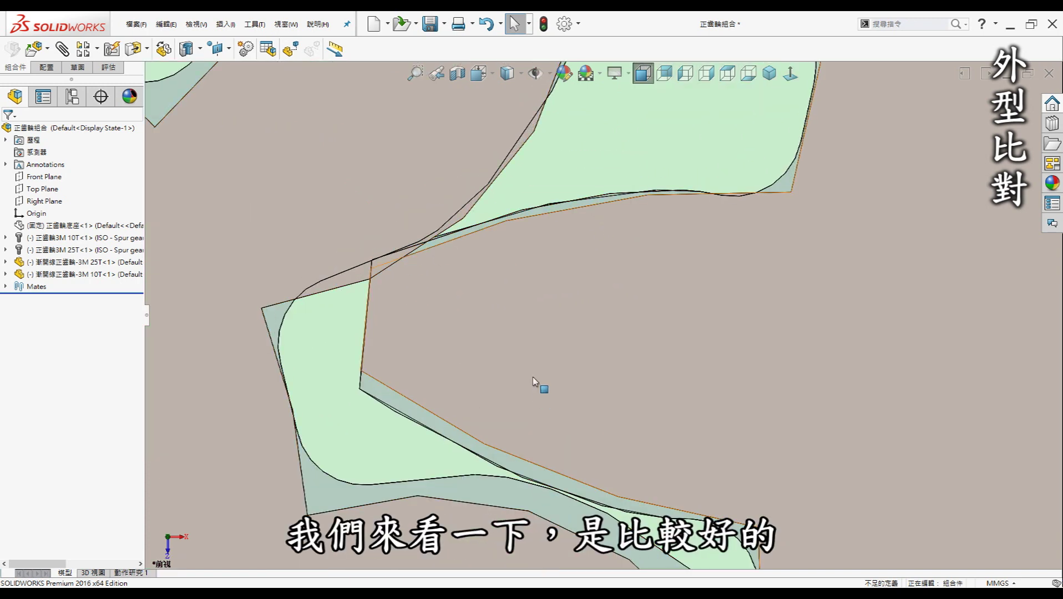
scroll(610, 421, "up", 3)
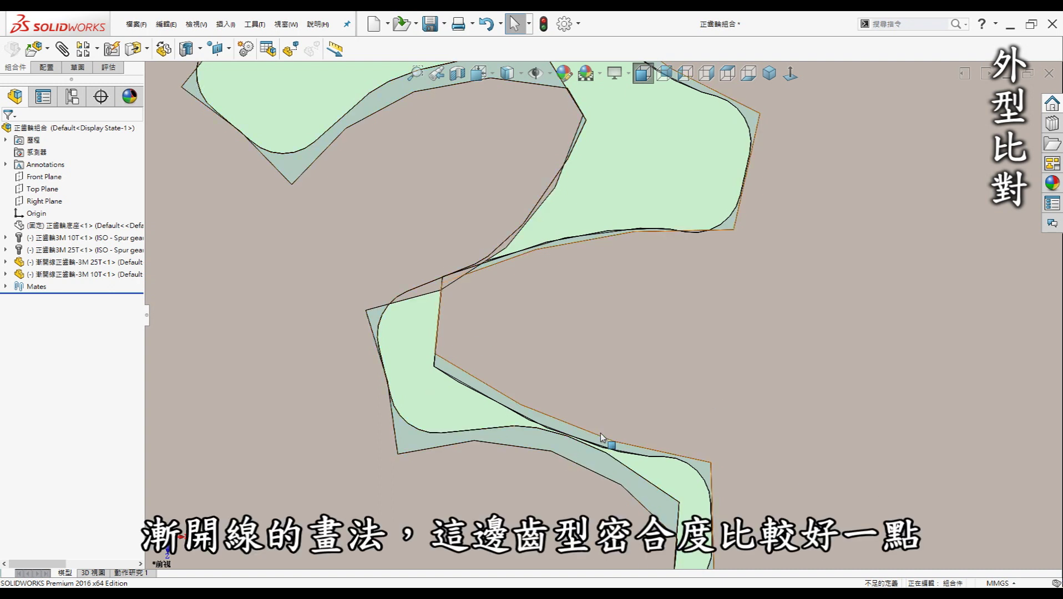
Inspect the gaps between the overlaid ISO and involute tooth flanks around the contact zone of the two gears.
scroll(536, 408, "down", 4)
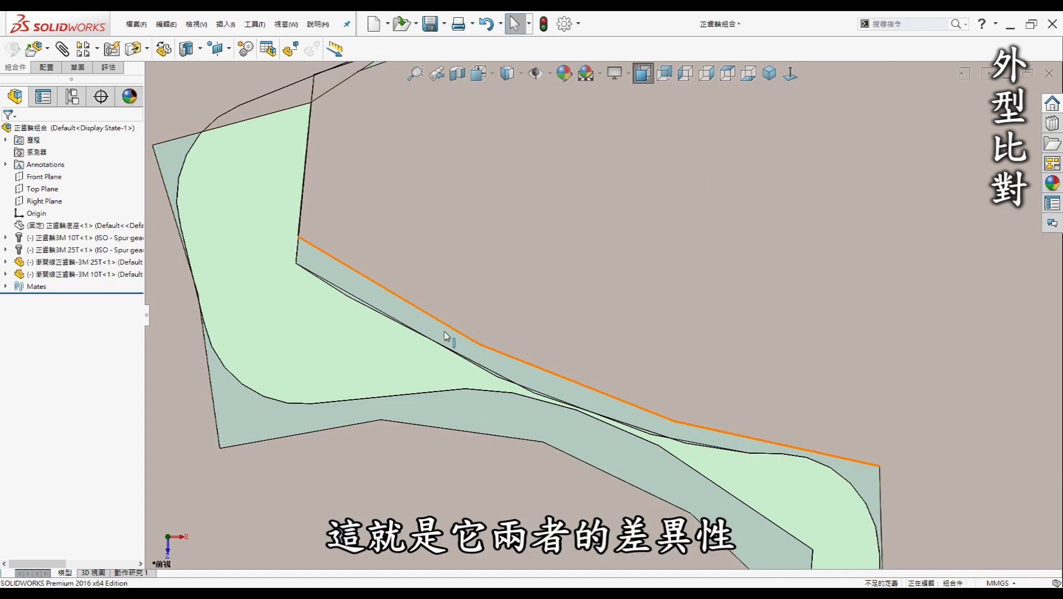
scroll(555, 301, "up", 3)
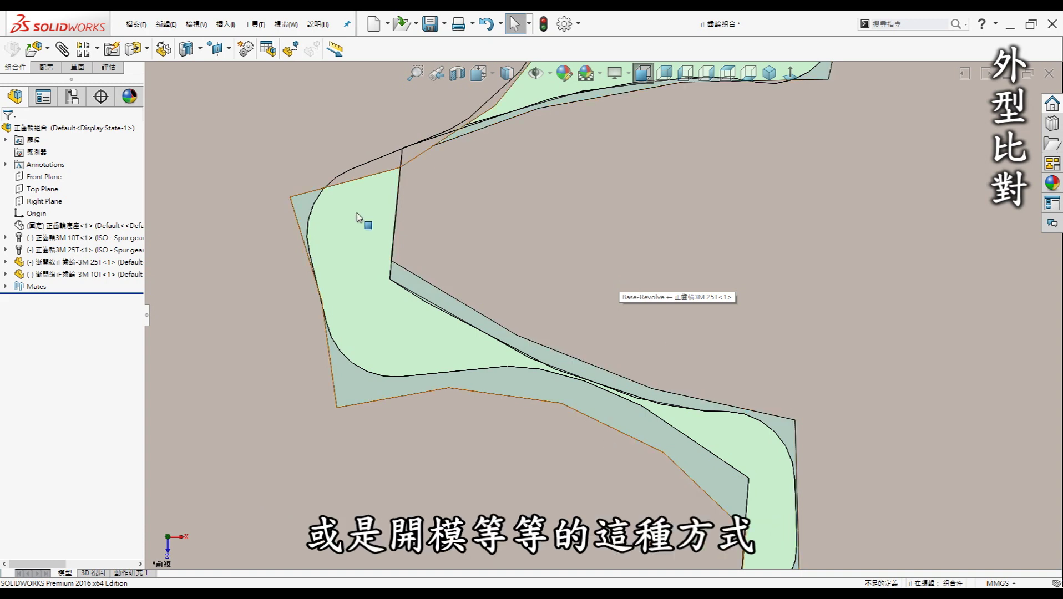
scroll(514, 245, "up", 3)
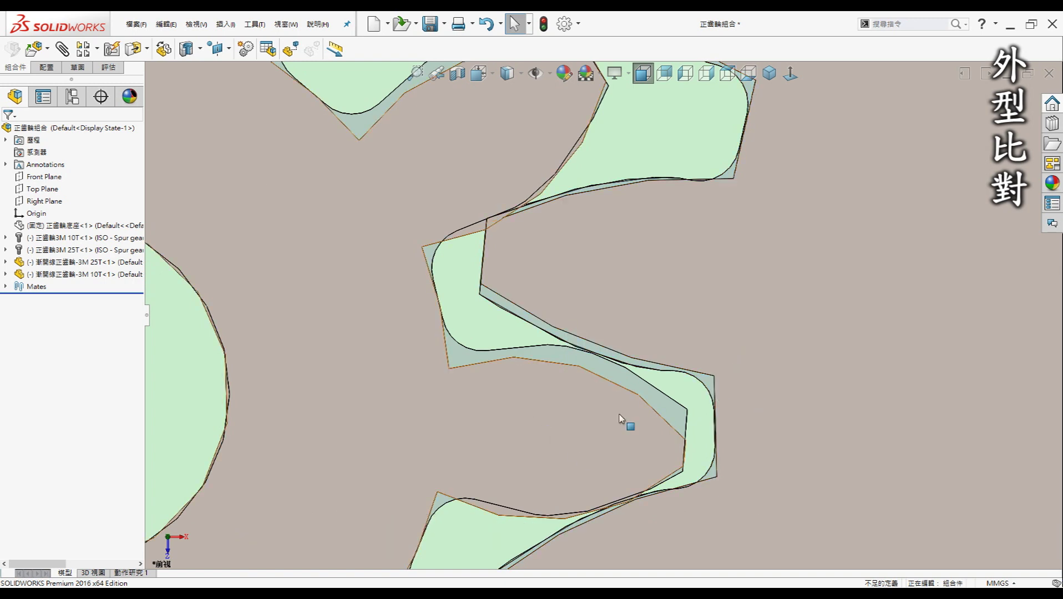
scroll(633, 463, "up", 2)
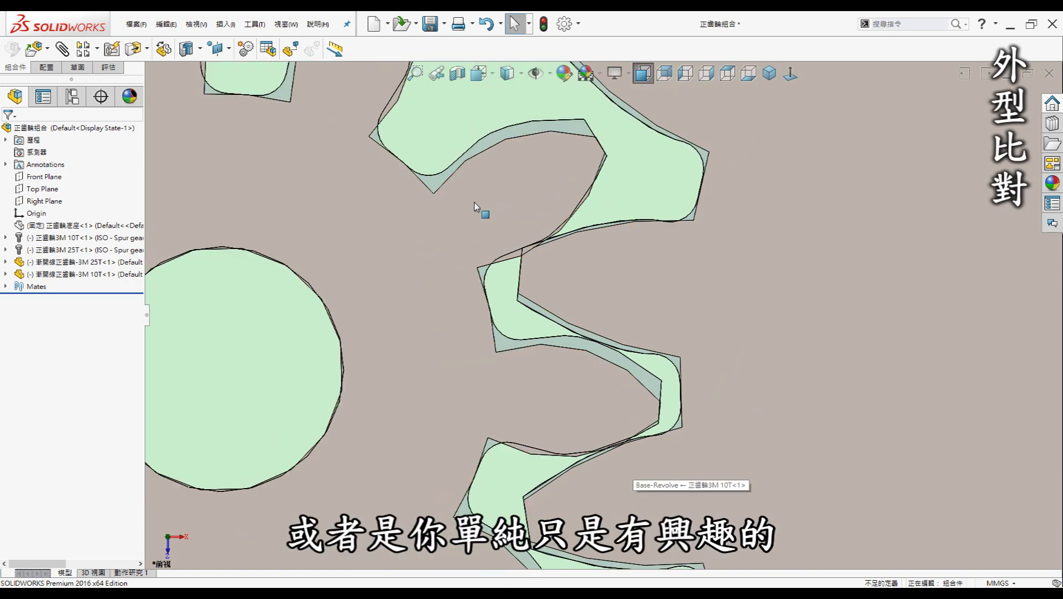
scroll(588, 422, "down", 3)
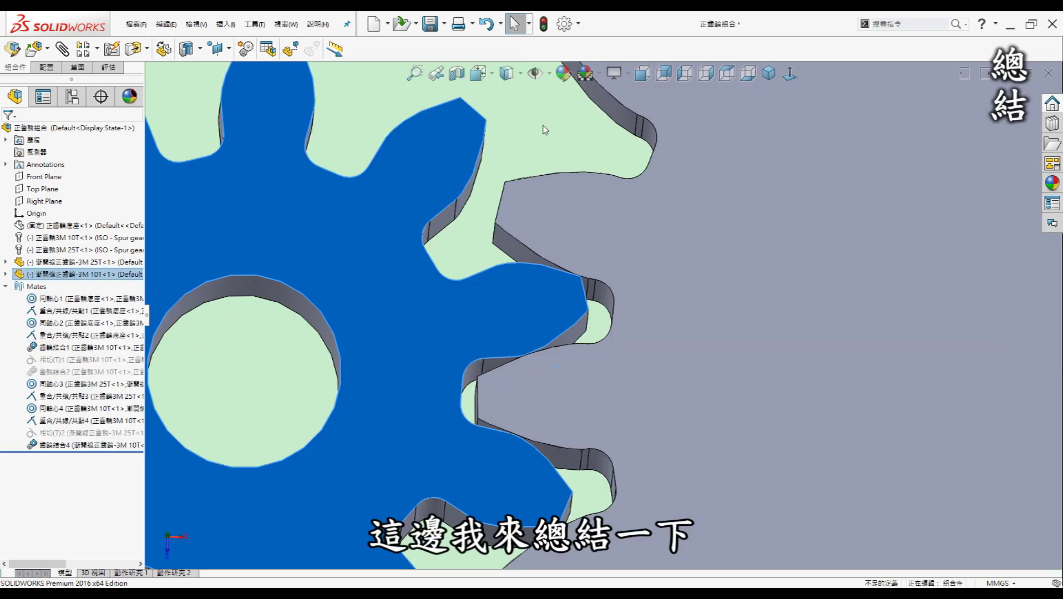
Examine the tooth contact of the meshing 10-tooth and 25-tooth involute gears from several angles.
left_click(557, 239)
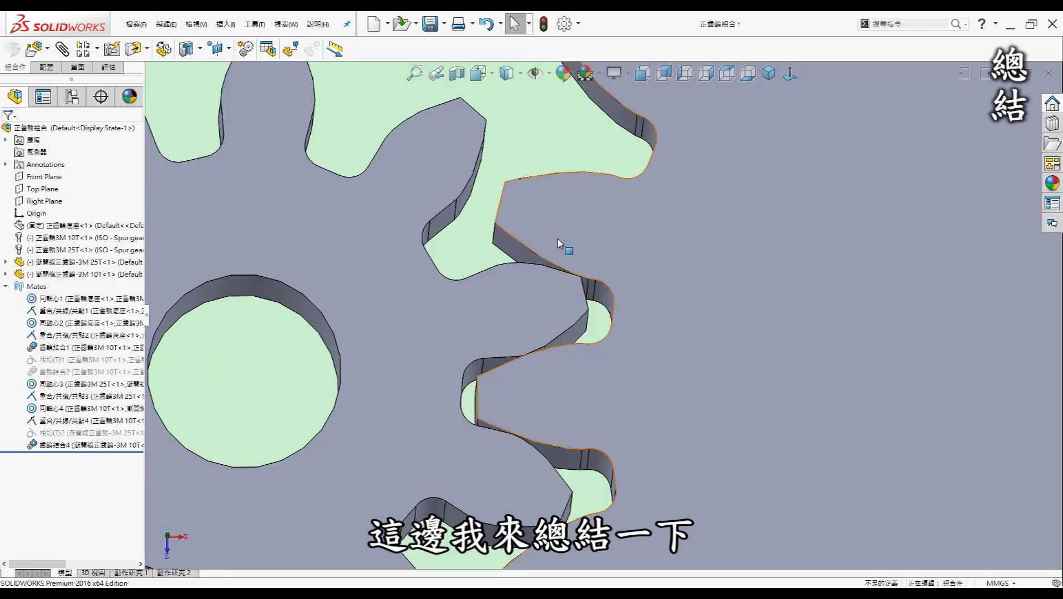
scroll(556, 238, "up", 5)
left_click_drag(566, 224, 467, 236)
scroll(551, 361, "down", 8)
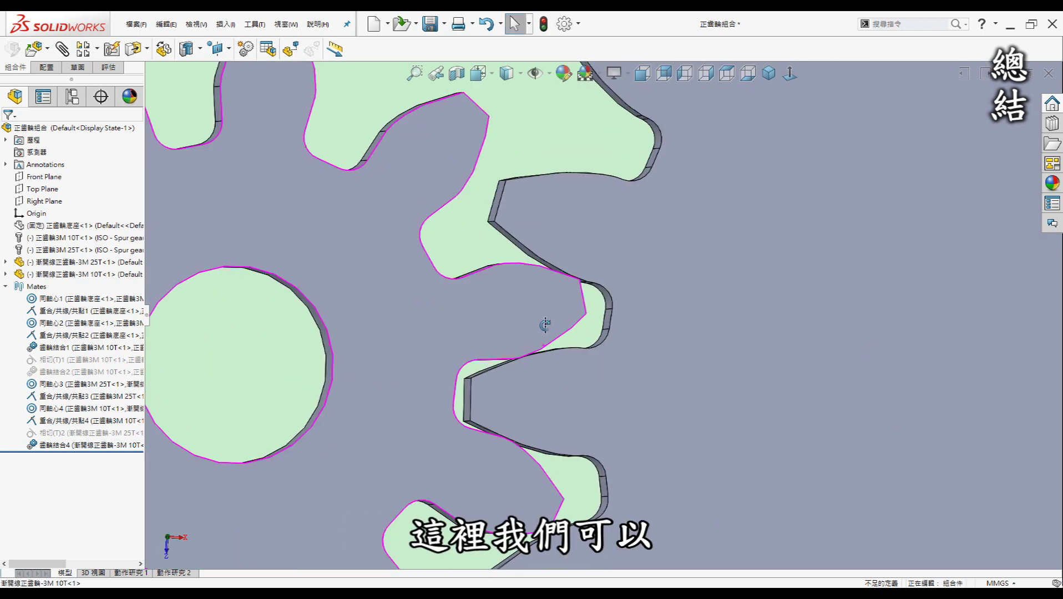
scroll(564, 371, "down", 10)
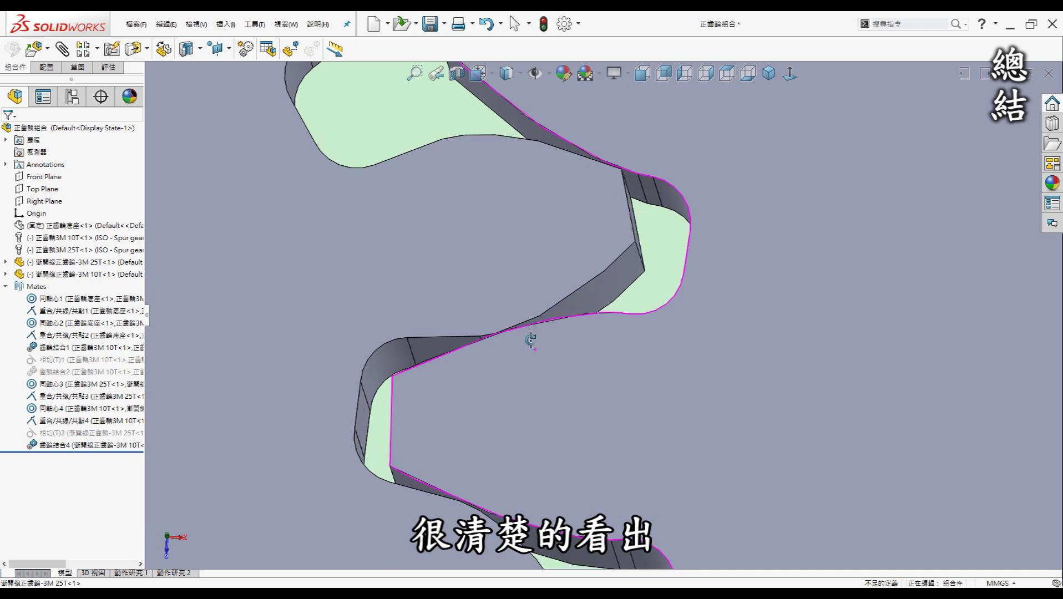
mouse_move(507, 341)
left_mouse_down()
mouse_move(504, 321)
mouse_move(509, 336)
left_mouse_up()
scroll(558, 336, "up", 10)
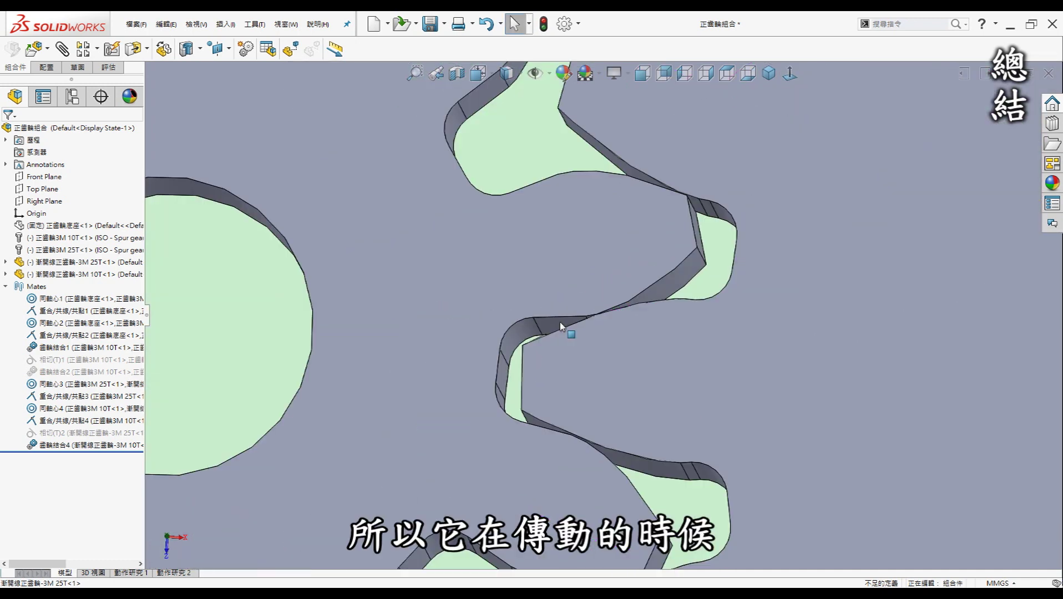
left_click_drag(621, 230, 713, 126)
left_click_drag(640, 163, 675, 227)
scroll(676, 227, "up", 5)
middle_click_drag(707, 223, 596, 280)
key("Escape")
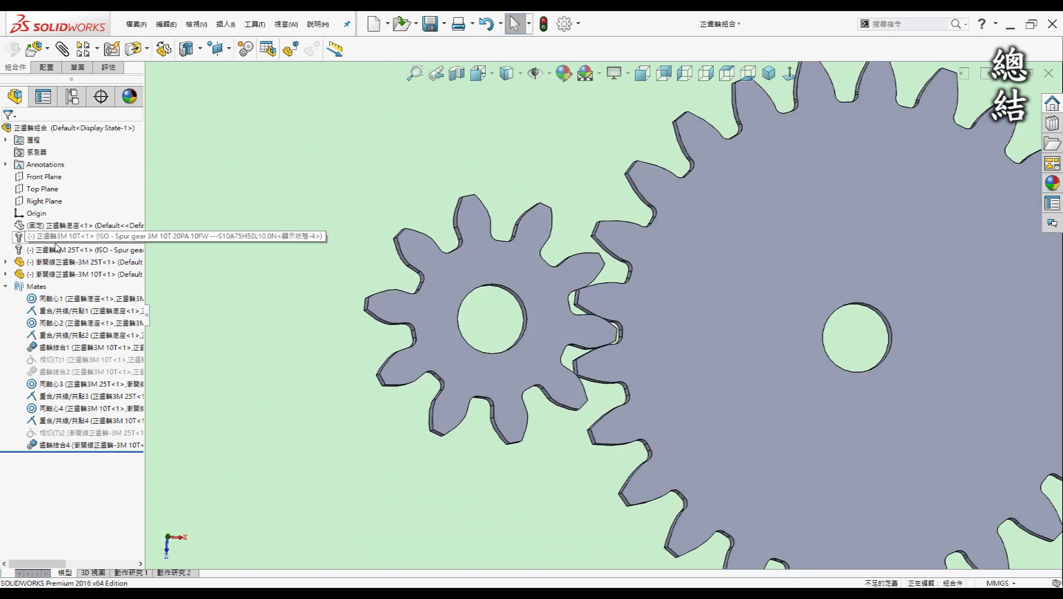
Show the two hidden ISO library gears, 正齒輪3M 10T and 正齒輪3M 25T.
left_click(56, 251, "shift")
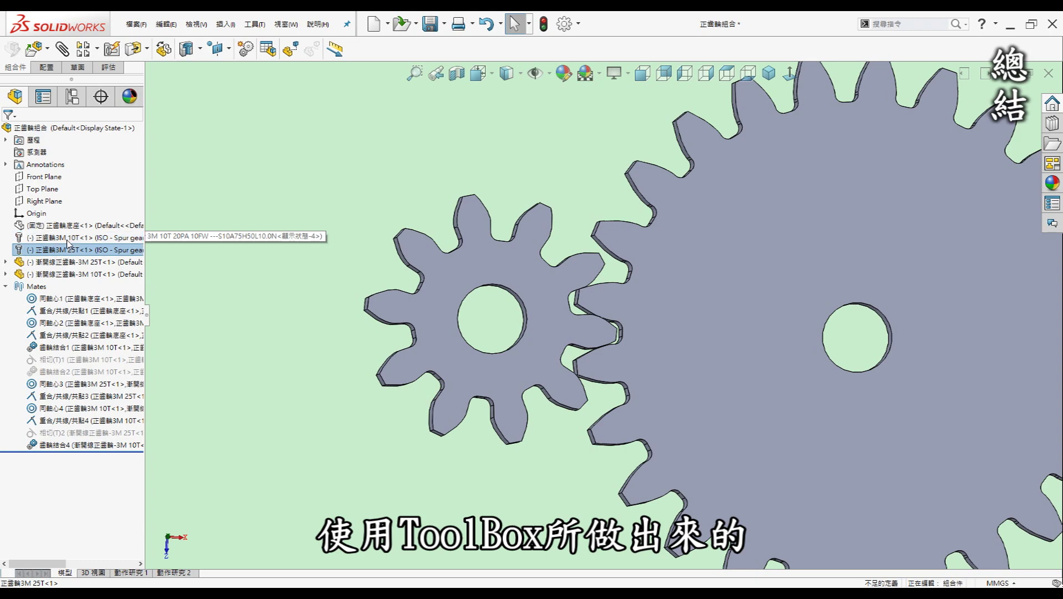
left_click(92, 220)
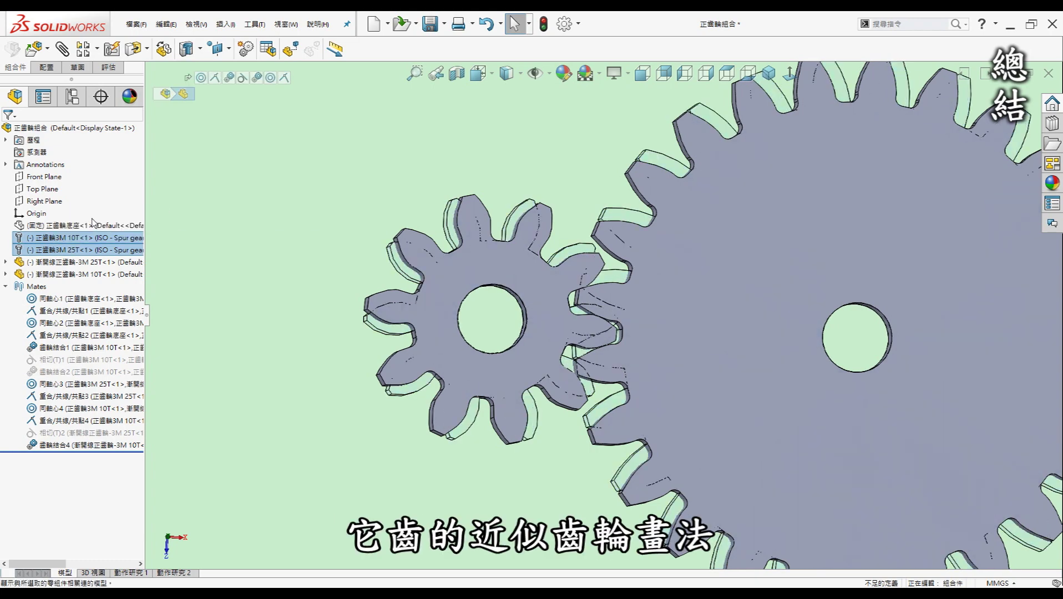
left_click(331, 147)
Rotate the gears until the ISO teeth line up with the involute teeth, and make both involute gears transparent.
scroll(600, 230, "down", 6)
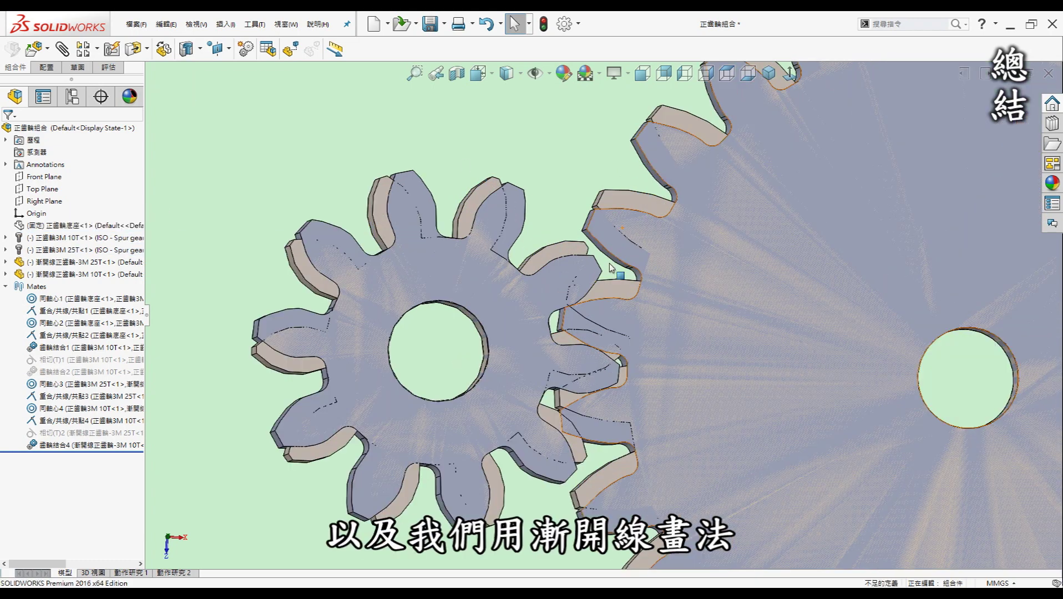
middle_click_drag(610, 264, 593, 265)
scroll(571, 283, "down", 3)
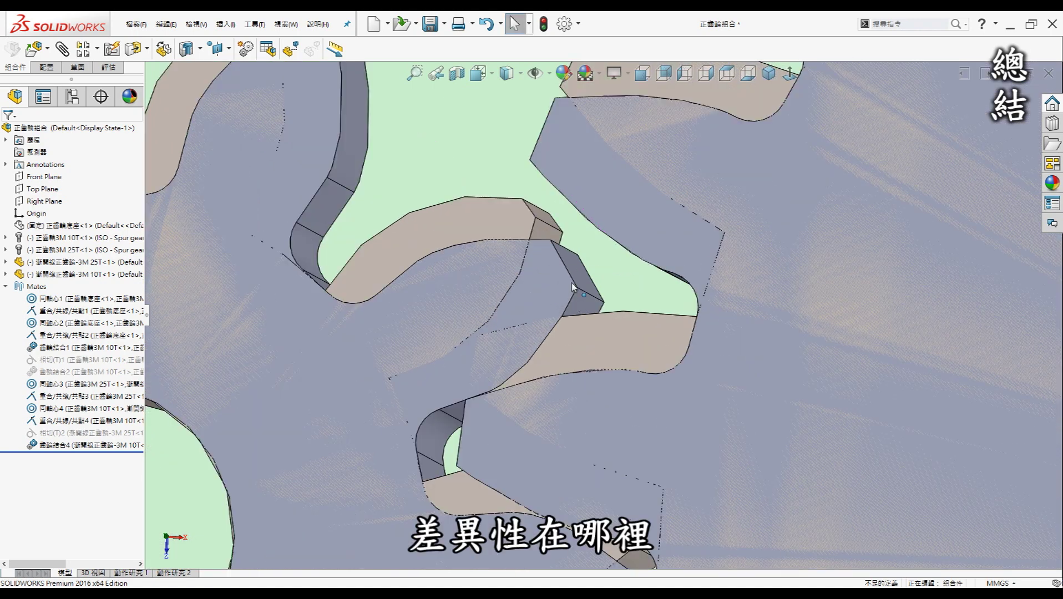
left_click_drag(551, 271, 671, 258)
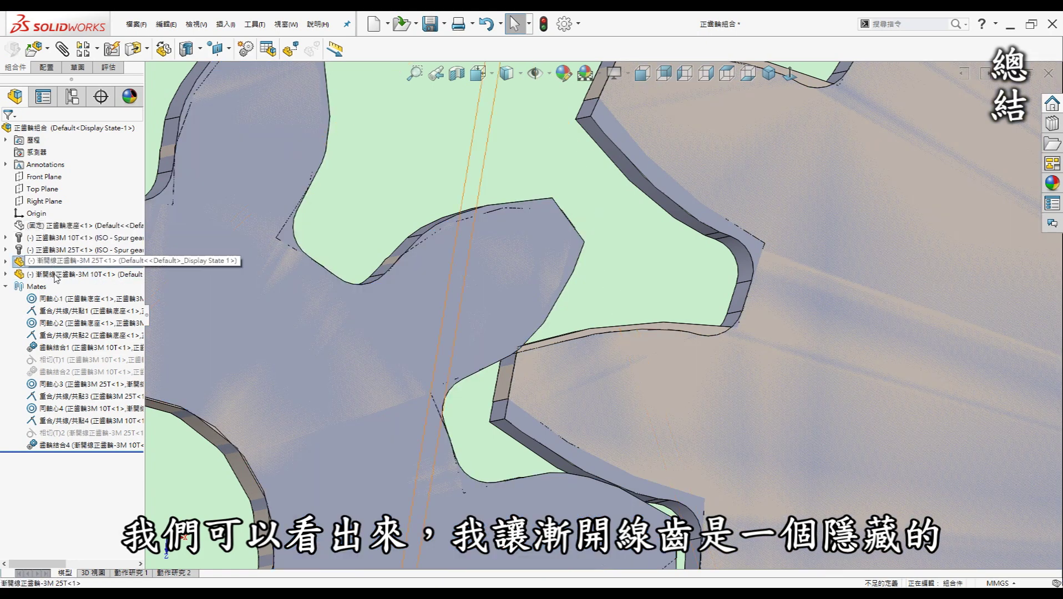
left_click(55, 274)
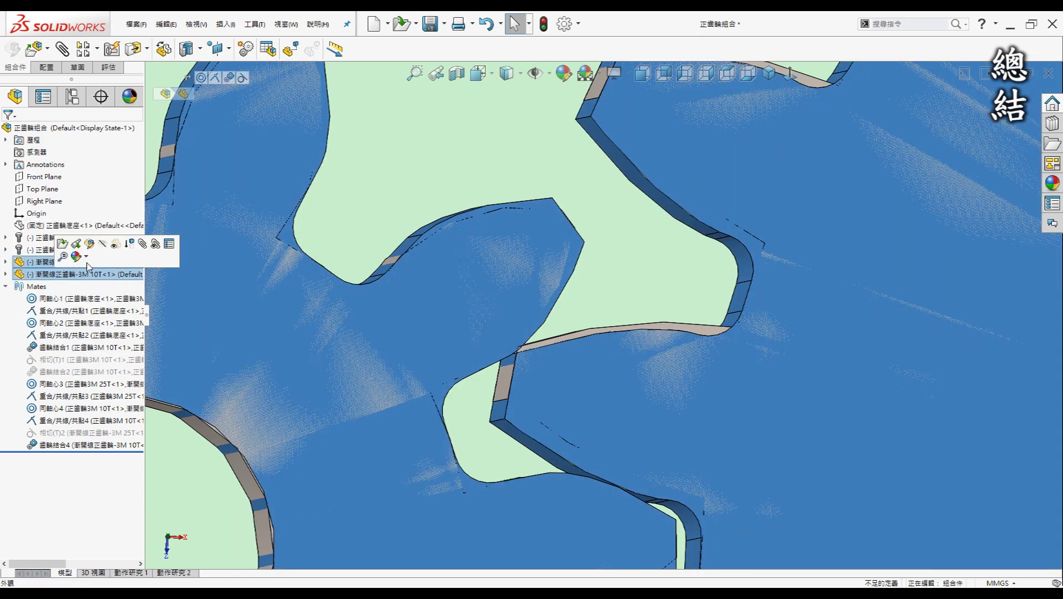
left_click(115, 244)
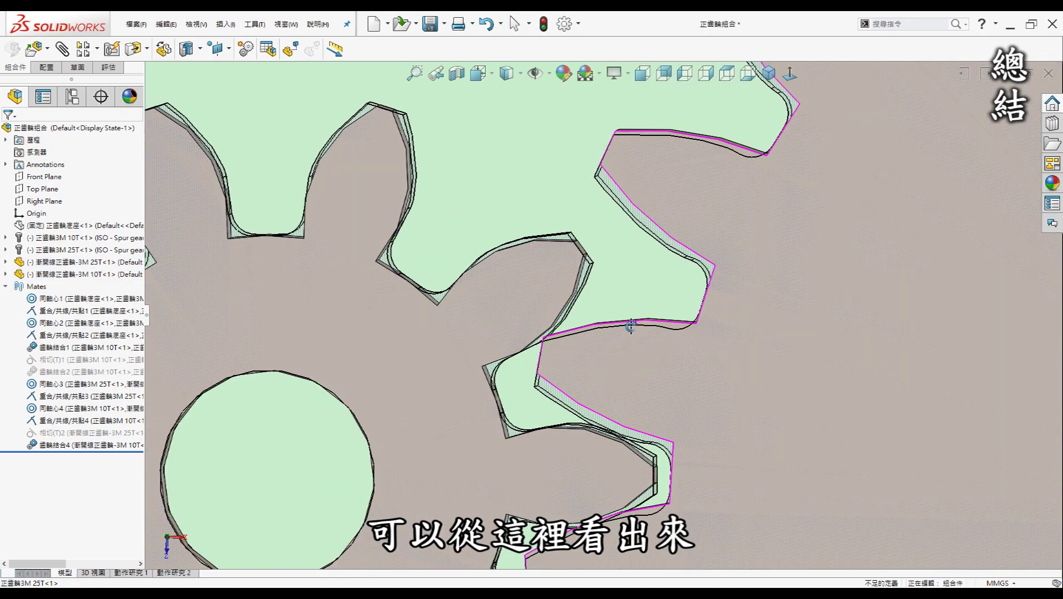
Compare the clearances of the approximate ISO teeth with the transparent involute teeth, close up and across the whole gear pair.
middle_click_drag(637, 324, 640, 316)
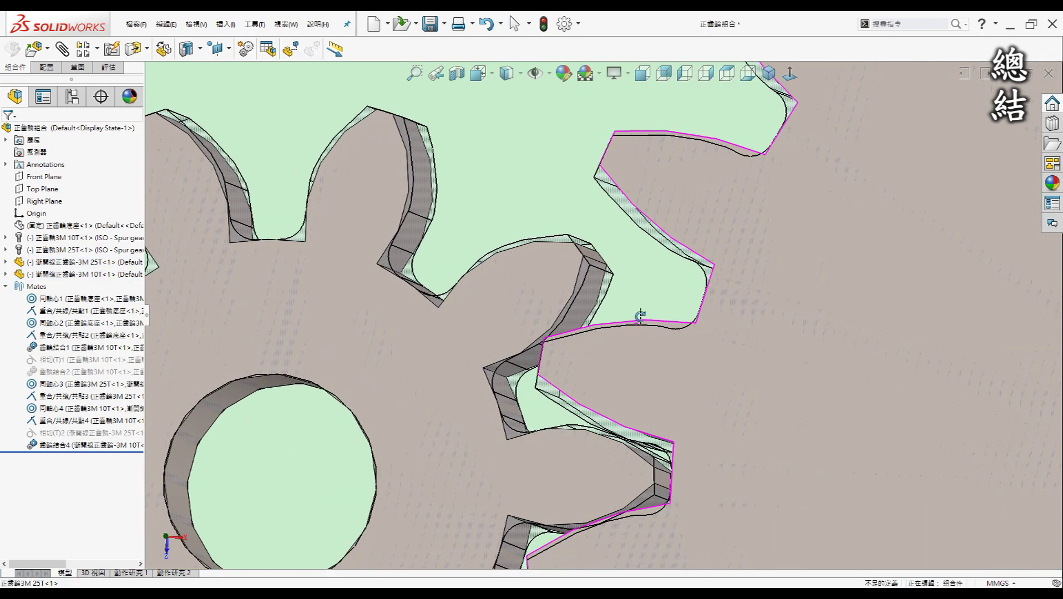
scroll(604, 416, "down", 3)
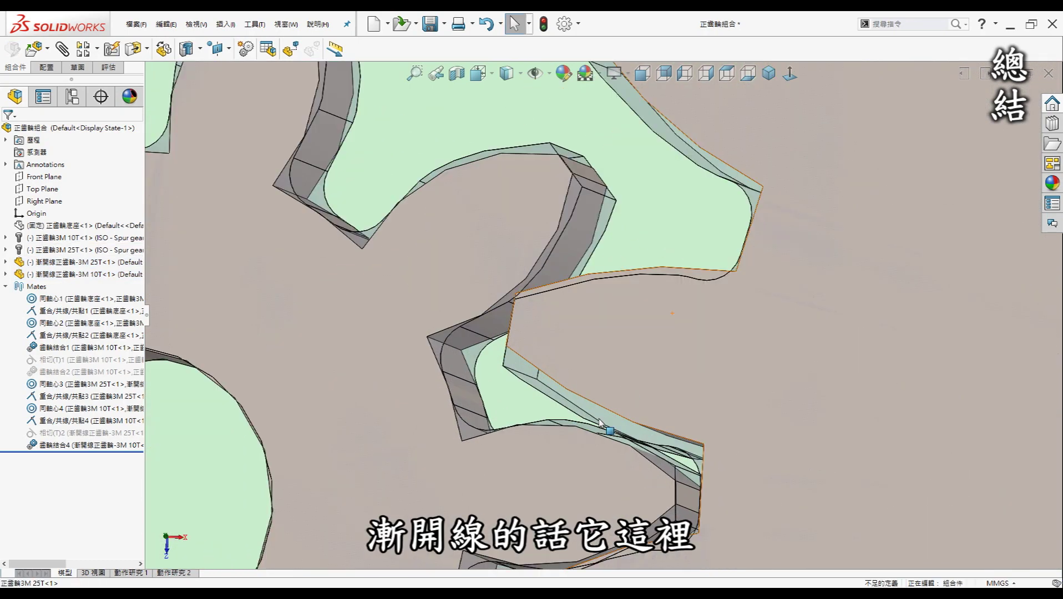
scroll(602, 424, "down", 3)
middle_click_drag(621, 403, 627, 413)
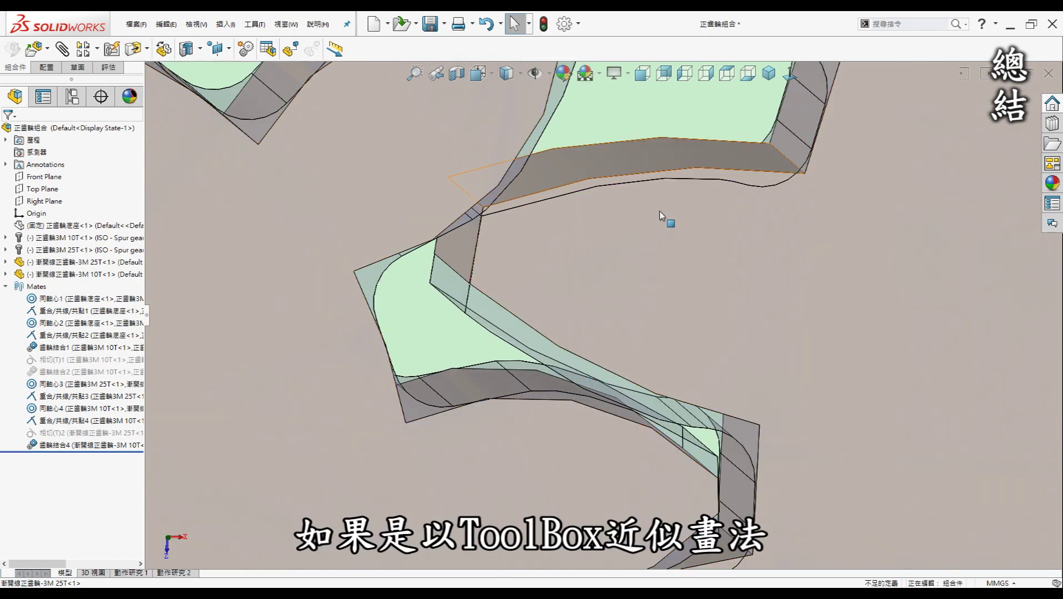
scroll(595, 336, "up", 5)
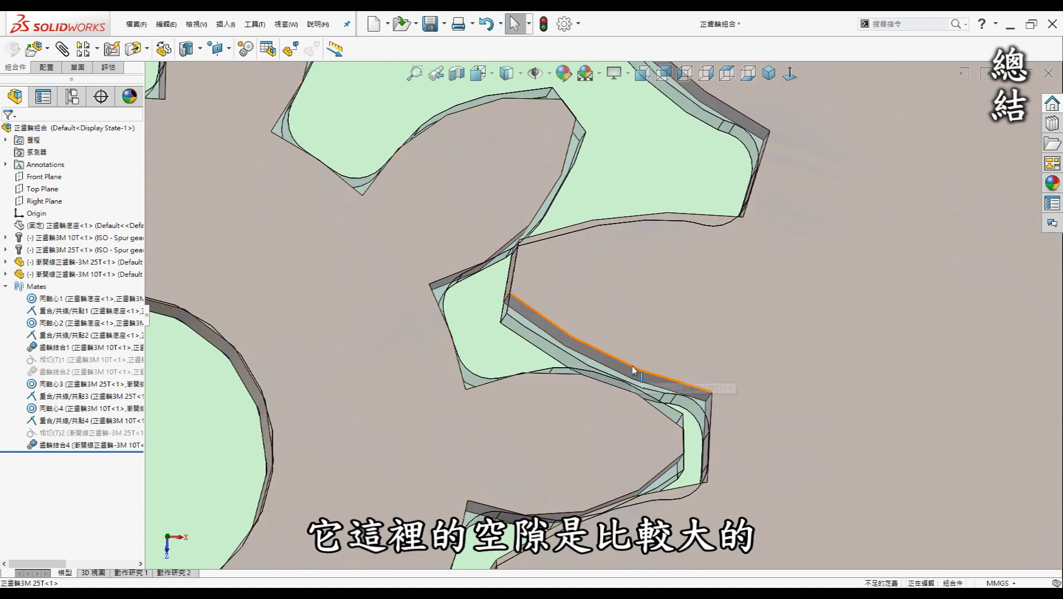
scroll(618, 328, "up", 2)
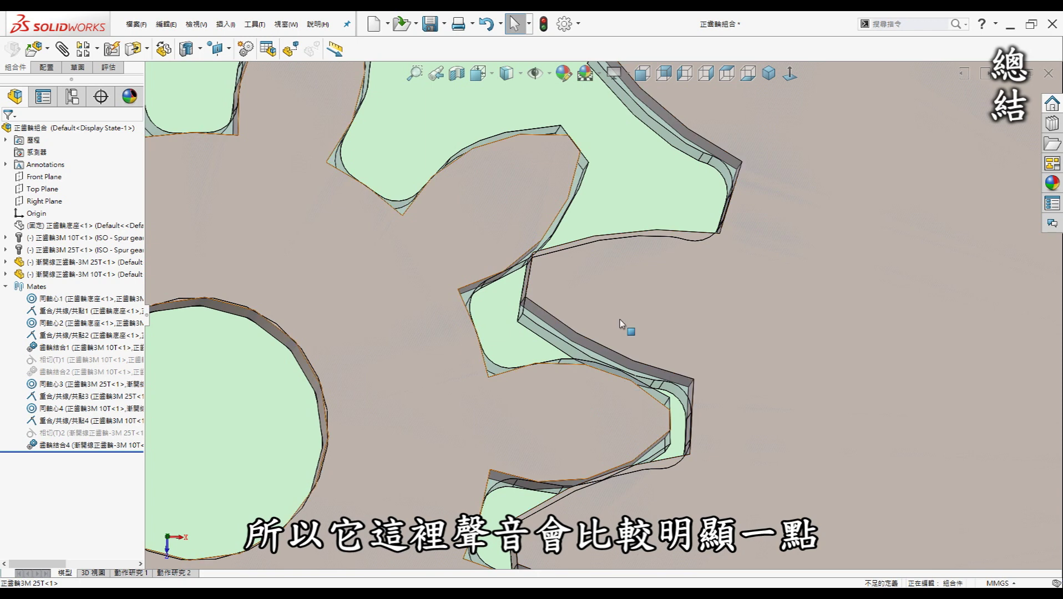
scroll(674, 335, "up", 3)
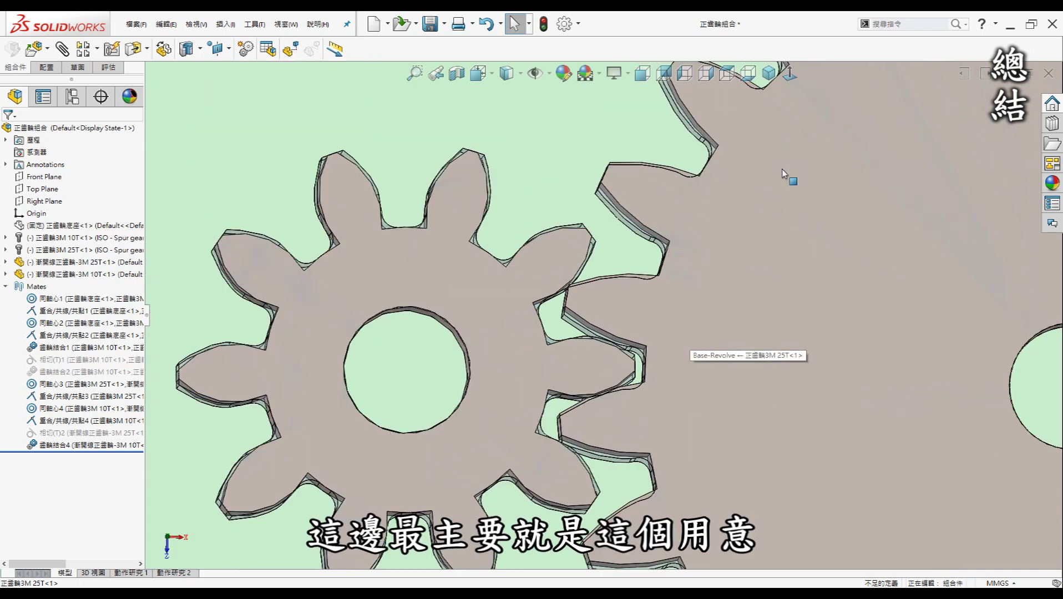
middle_click_drag(628, 253, 625, 287)
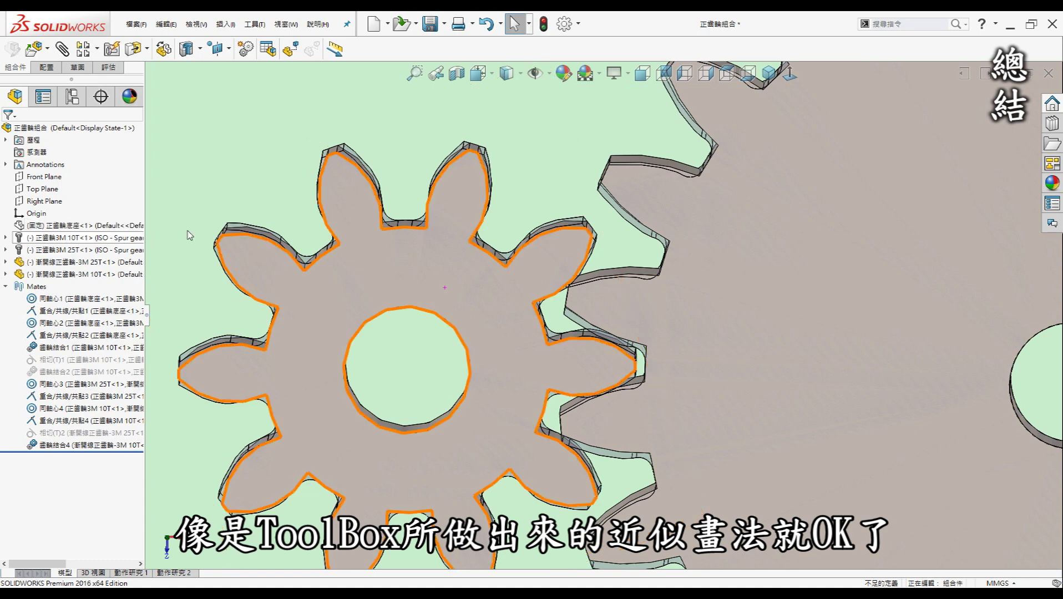
middle_click_drag(764, 248, 549, 244)
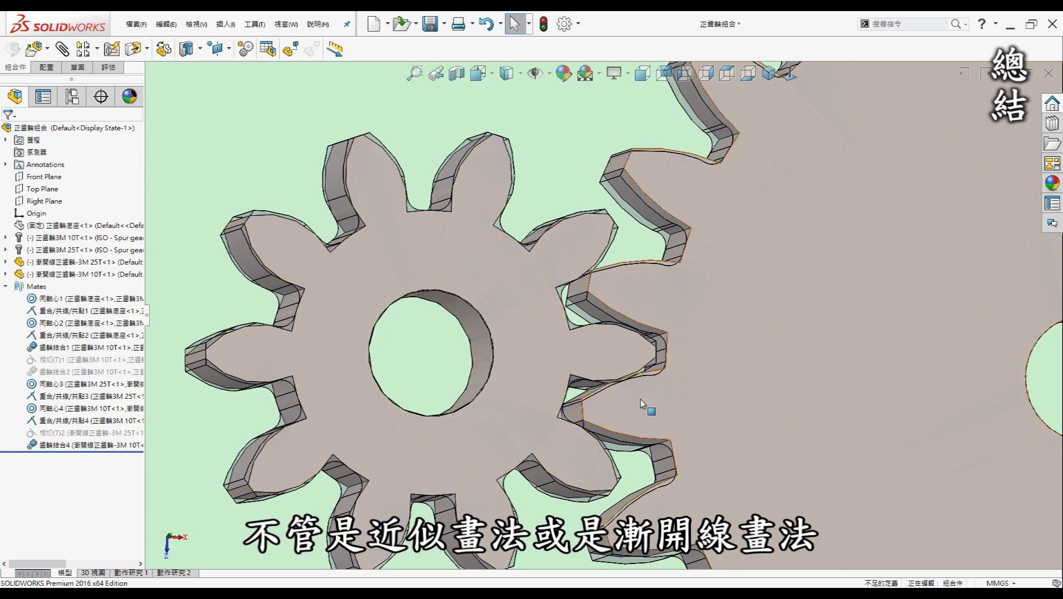
scroll(605, 344, "up", 1)
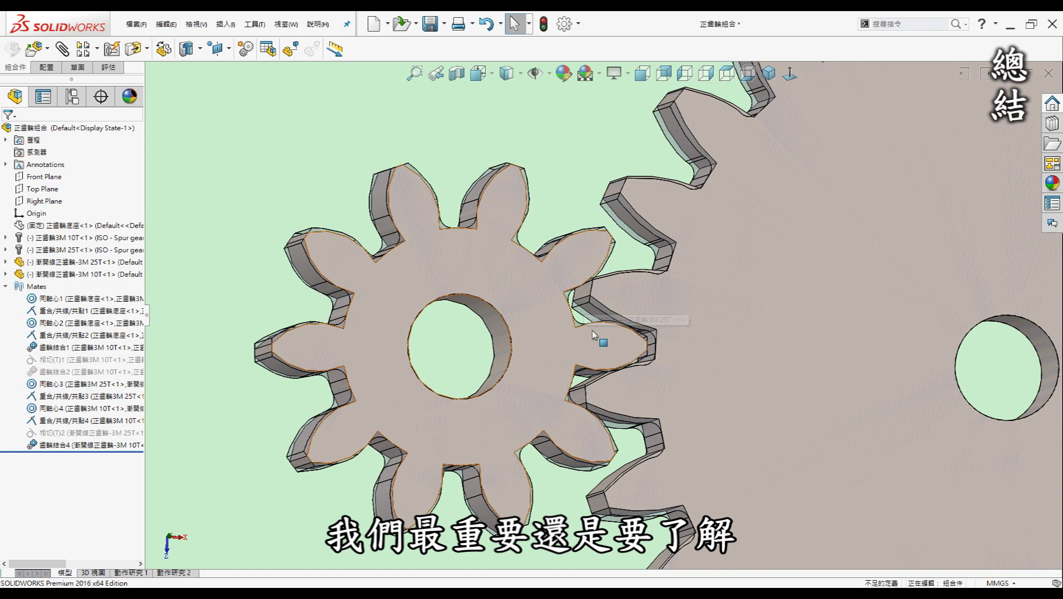